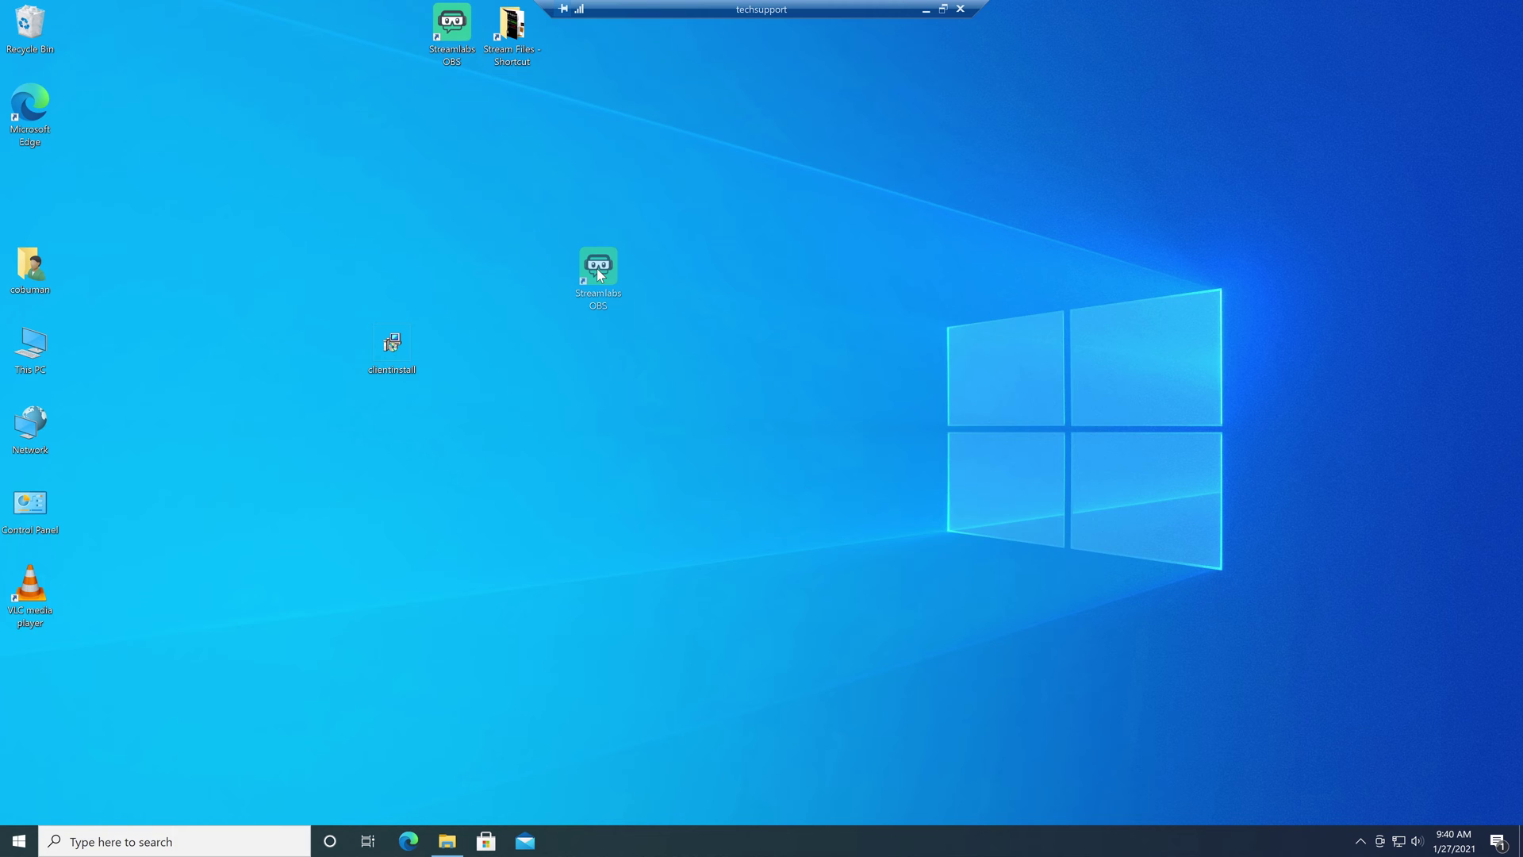
# Drag the Streamlabs OBS shortcut from the top row to the middle of the desktop.
pyautogui.moveTo(597, 268); pyautogui.dragTo(595, 268)
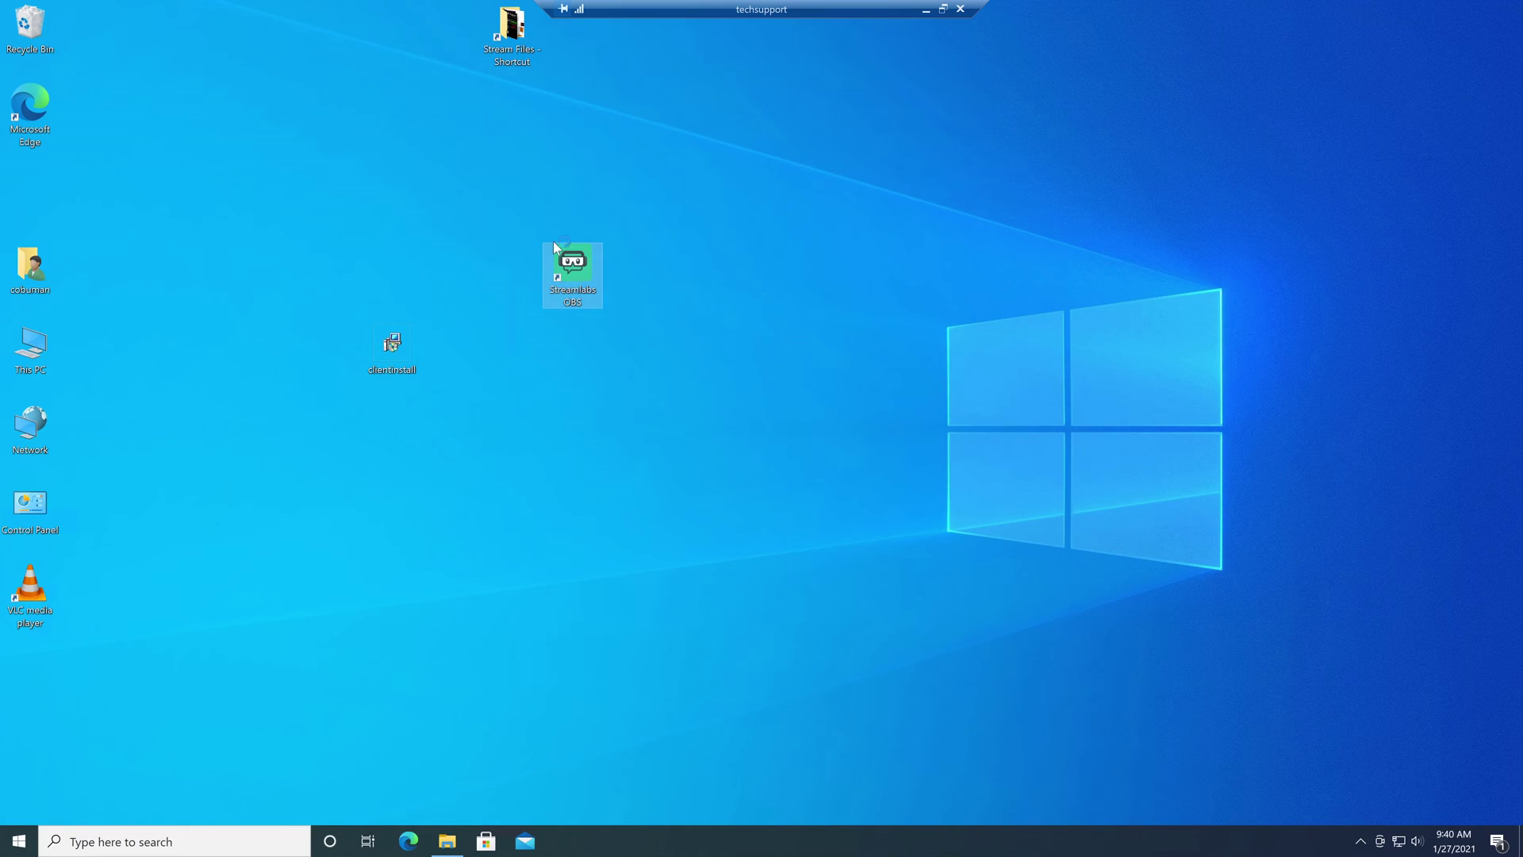
# Launch Streamlabs OBS with admin approval, raise its updater window, and start Microsoft Edge.
pyautogui.doubleClick(495, 274)
pyautogui.click(684, 543)
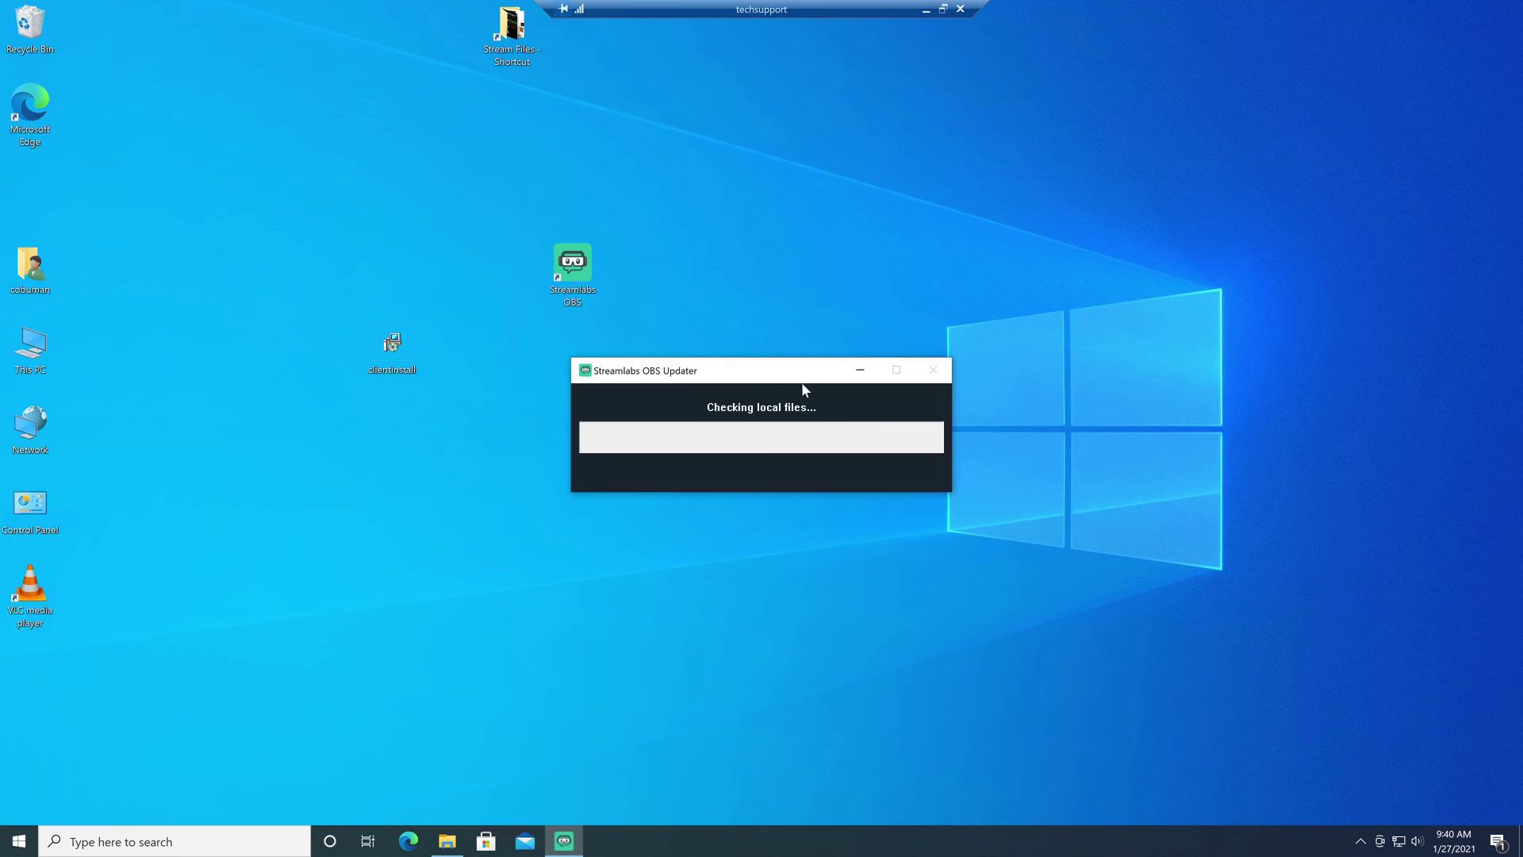
pyautogui.moveTo(785, 367); pyautogui.dragTo(777, 335)
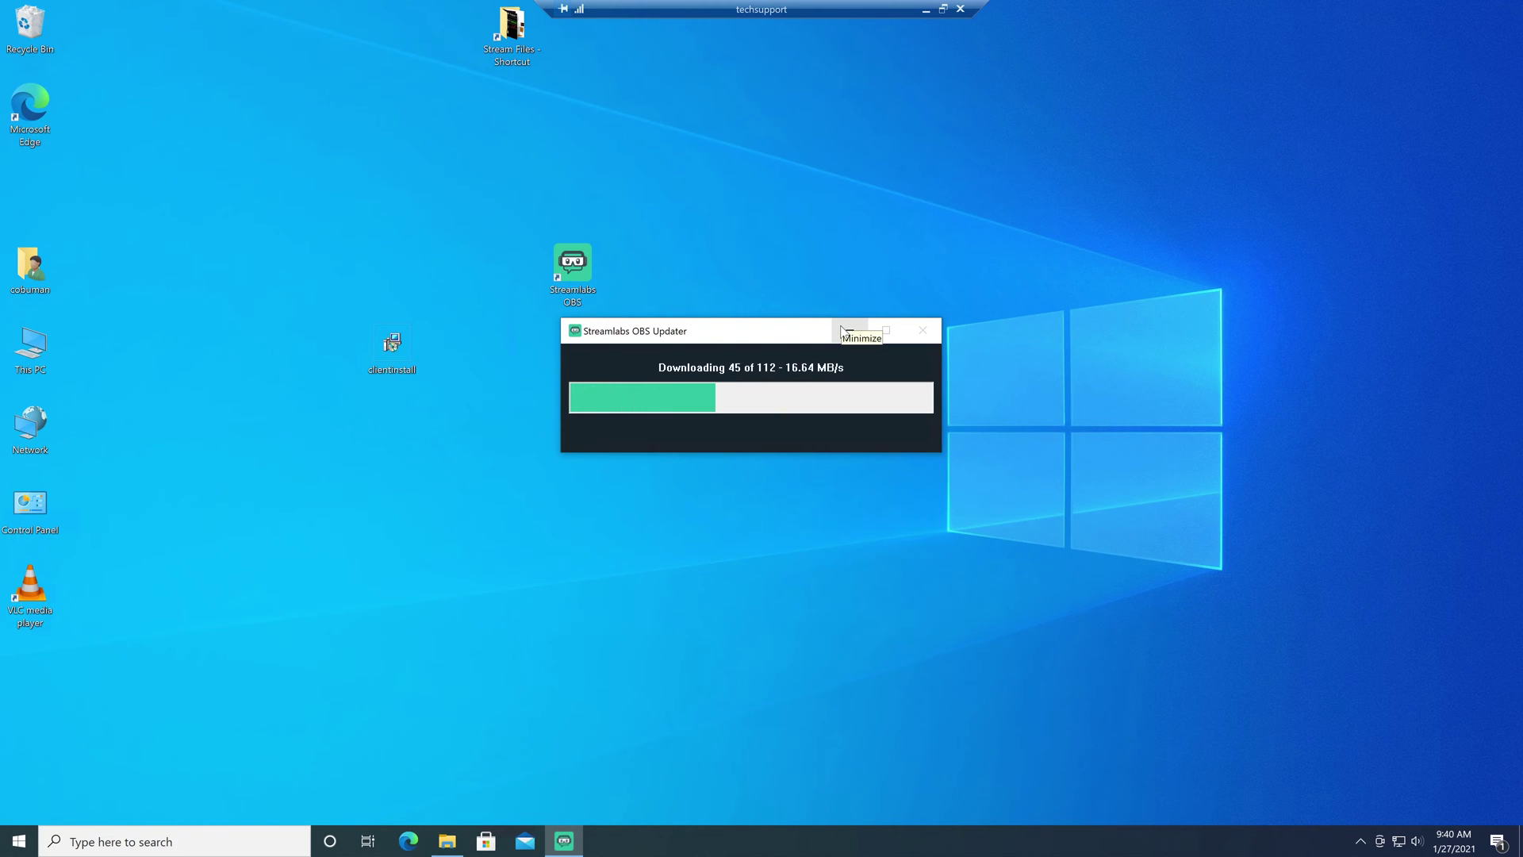
pyautogui.click(447, 841)
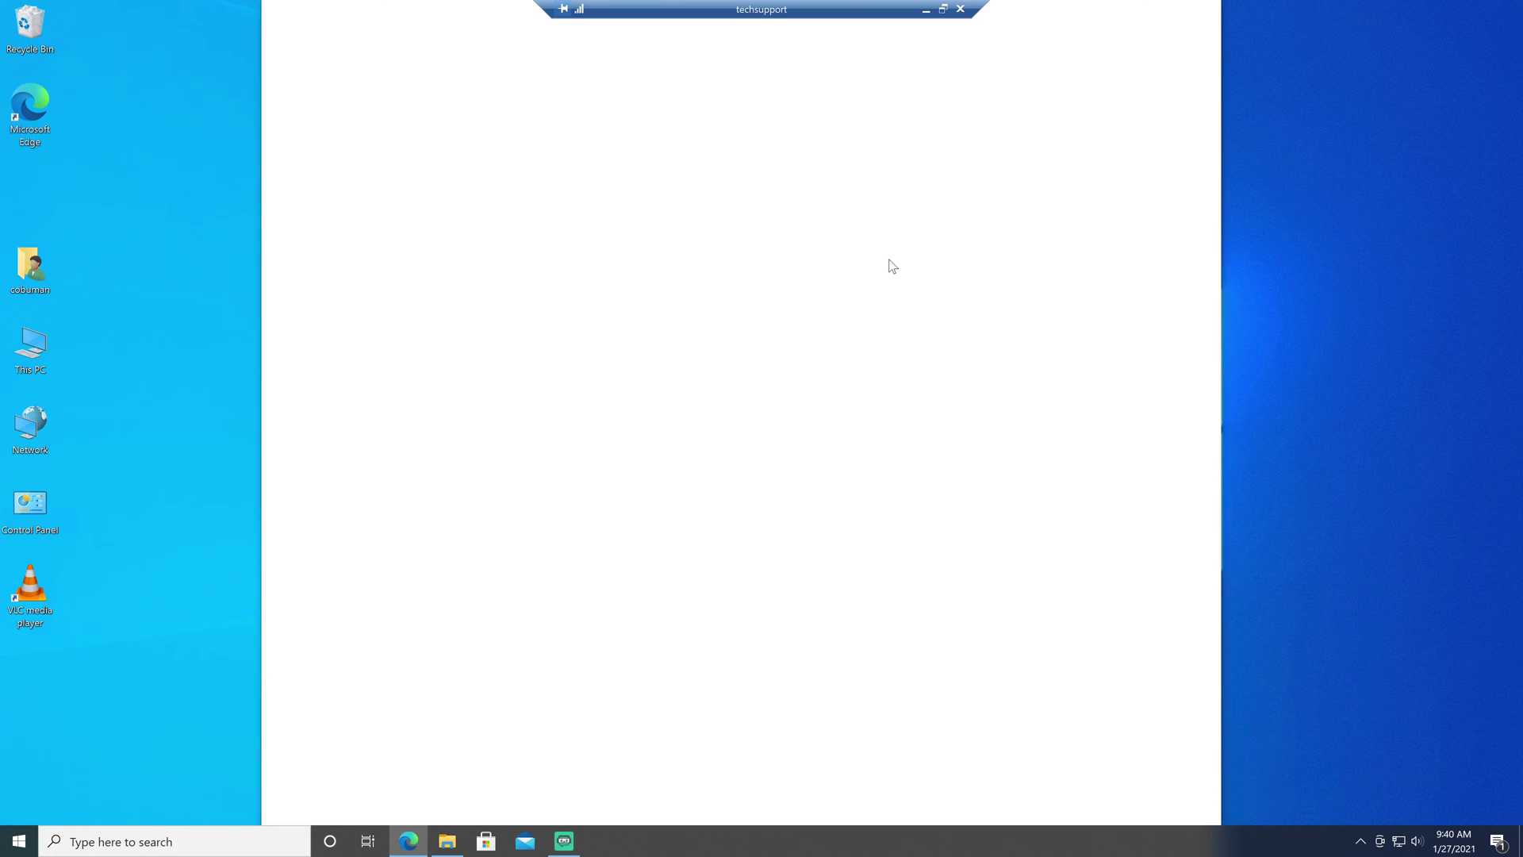
# Go to the Google homepage from the Edge address bar.
pyautogui.click(656, 48)
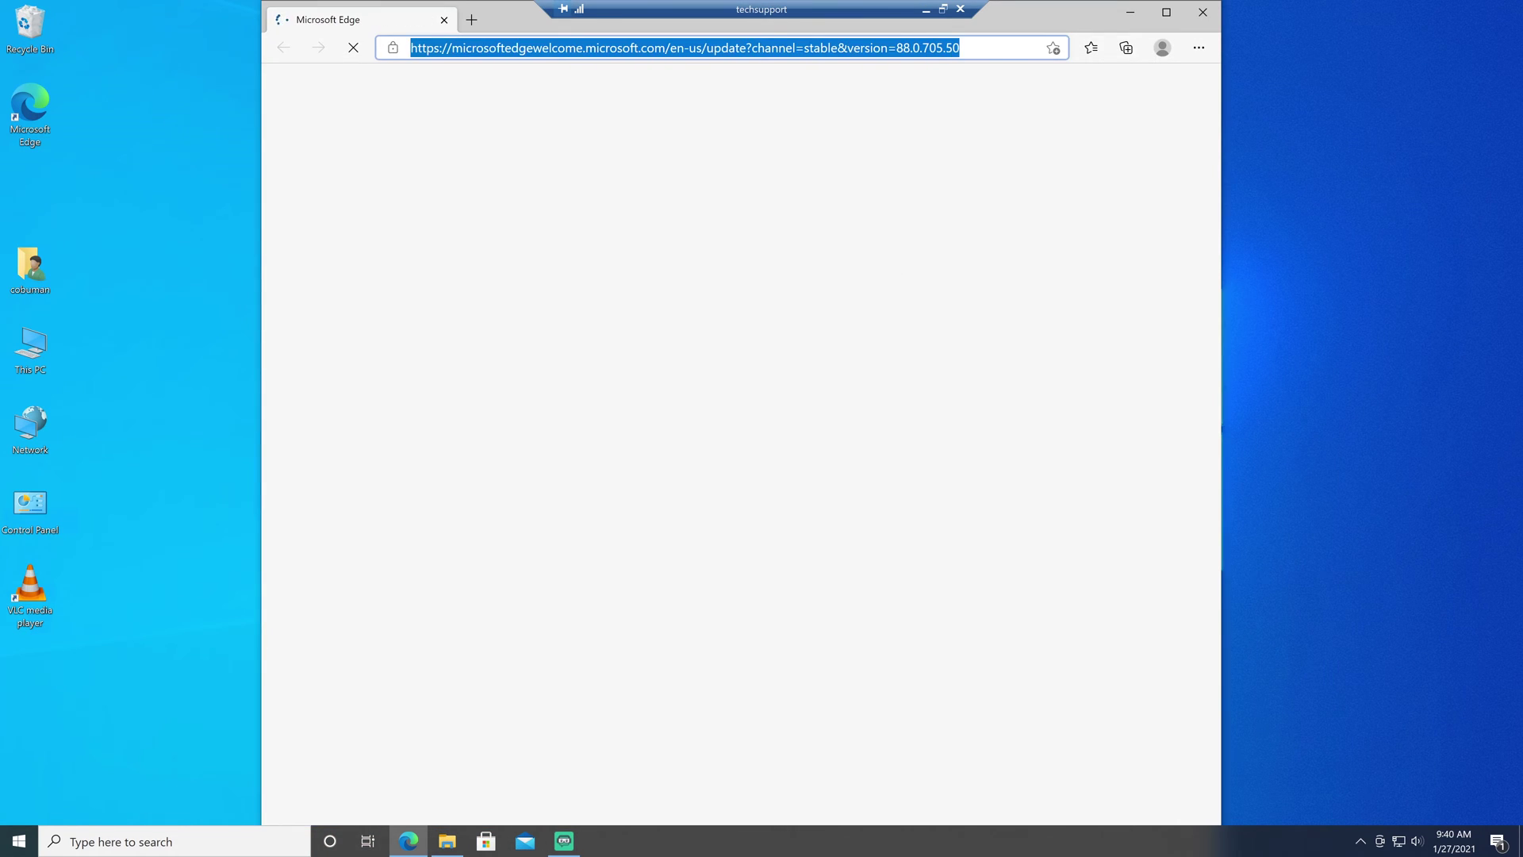
pyautogui.write('go')
pyautogui.press('Return')
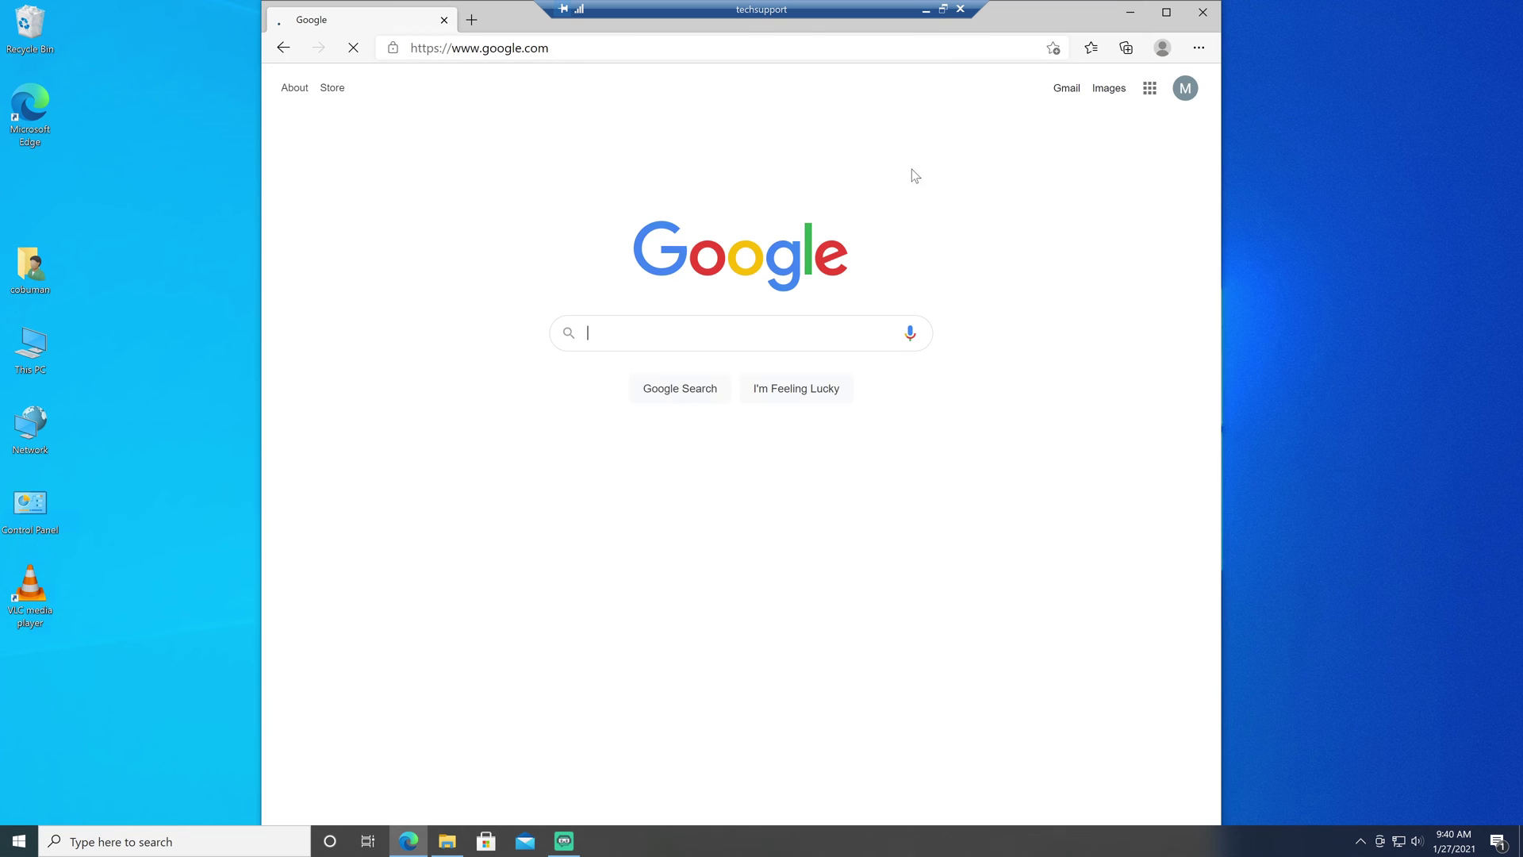
# Search Google for 'missing dll' and switch to image results.
pyautogui.click(788, 349)
pyautogui.write('missing d')
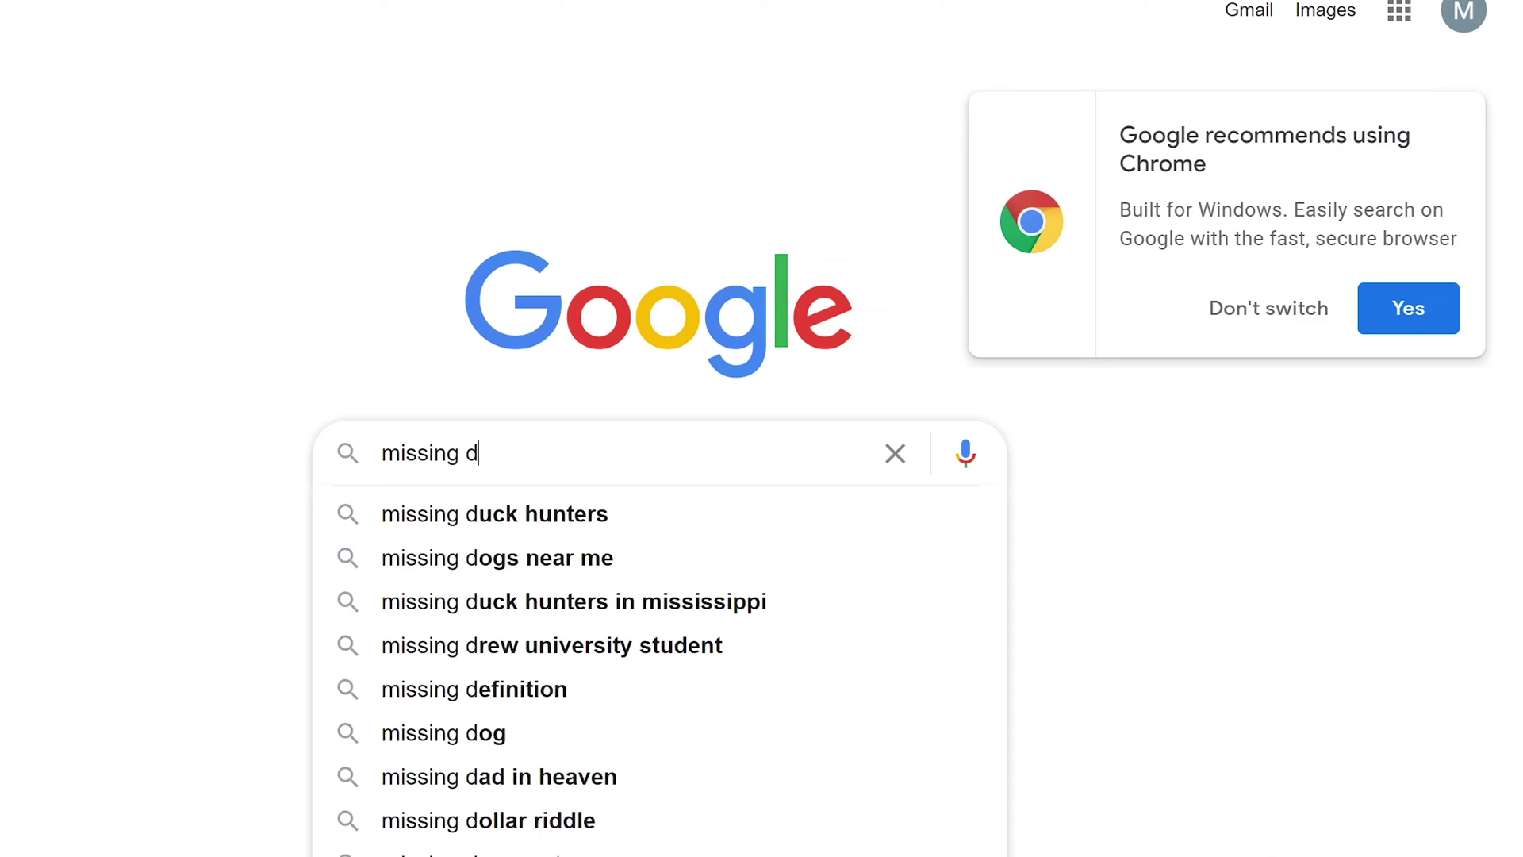
pyautogui.write('ll')
pyautogui.press('Return')
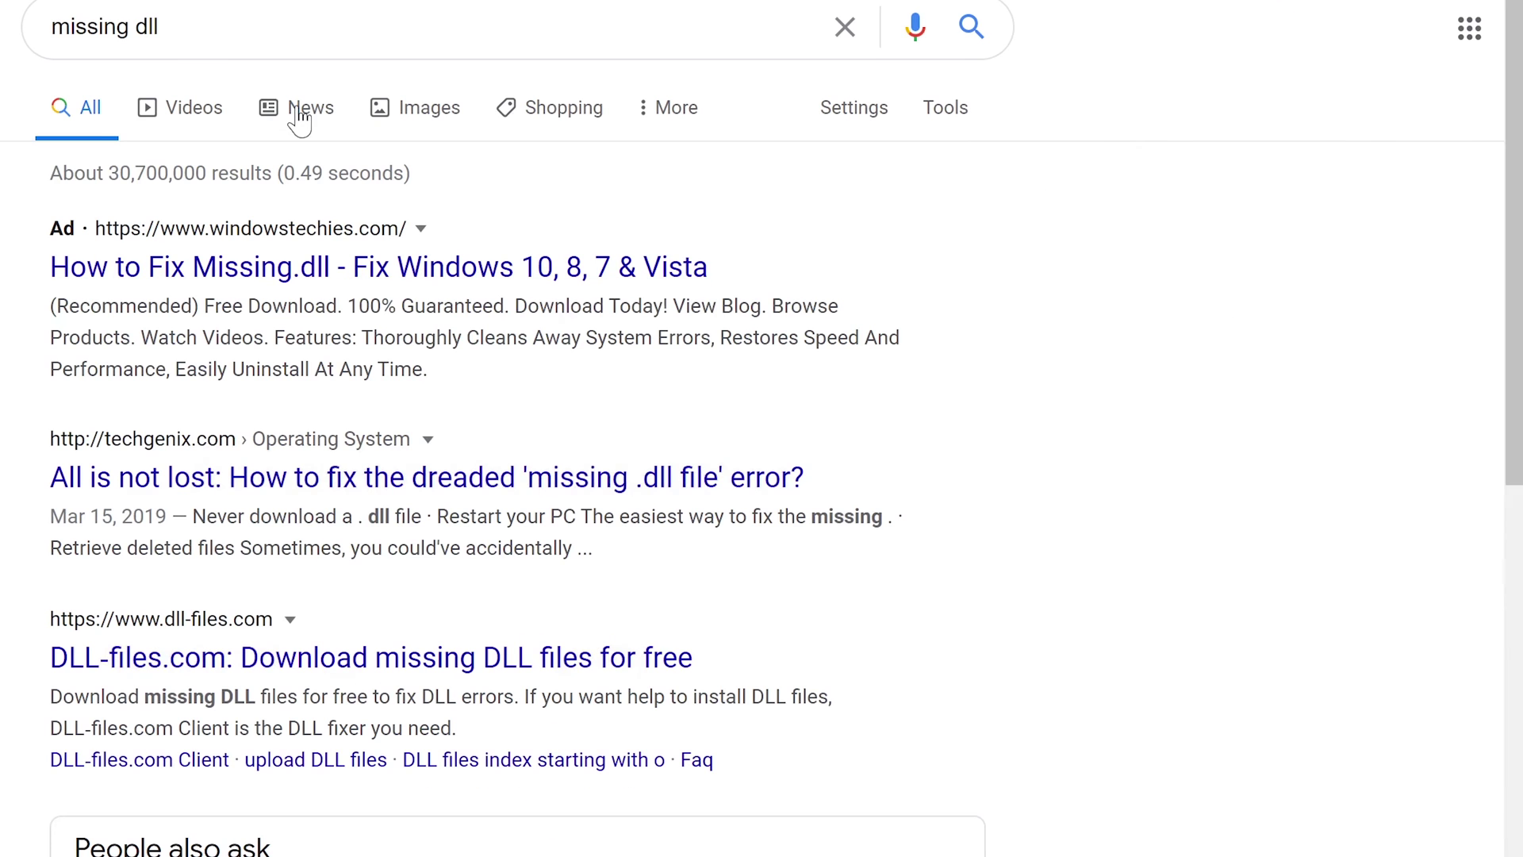
pyautogui.click(439, 109)
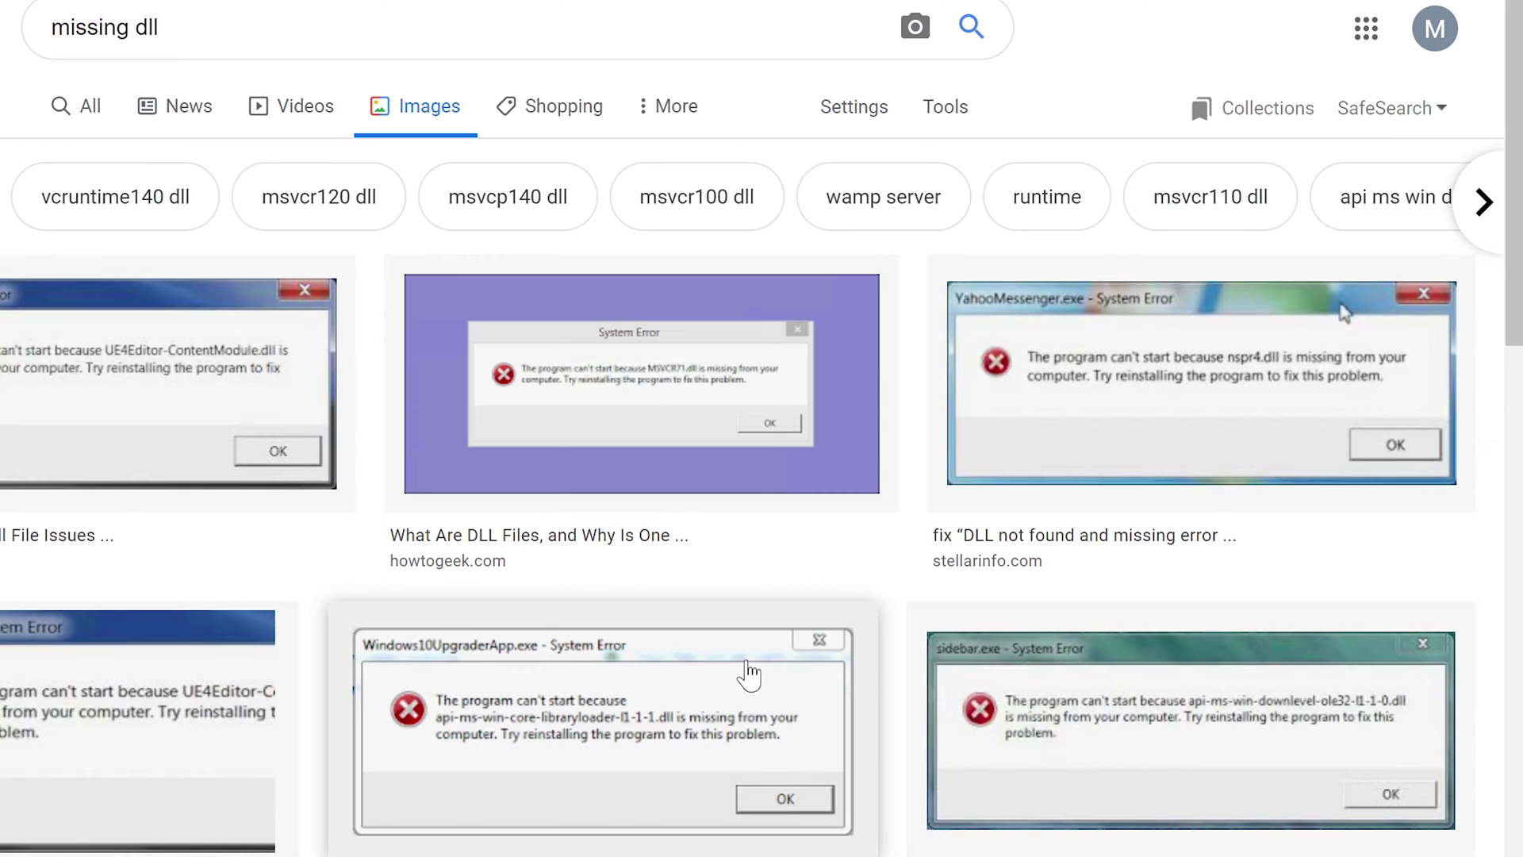
# Preview the How-To Geek MSVCR71.dll System Error image, then bring up Windows search.
pyautogui.click(617, 406)
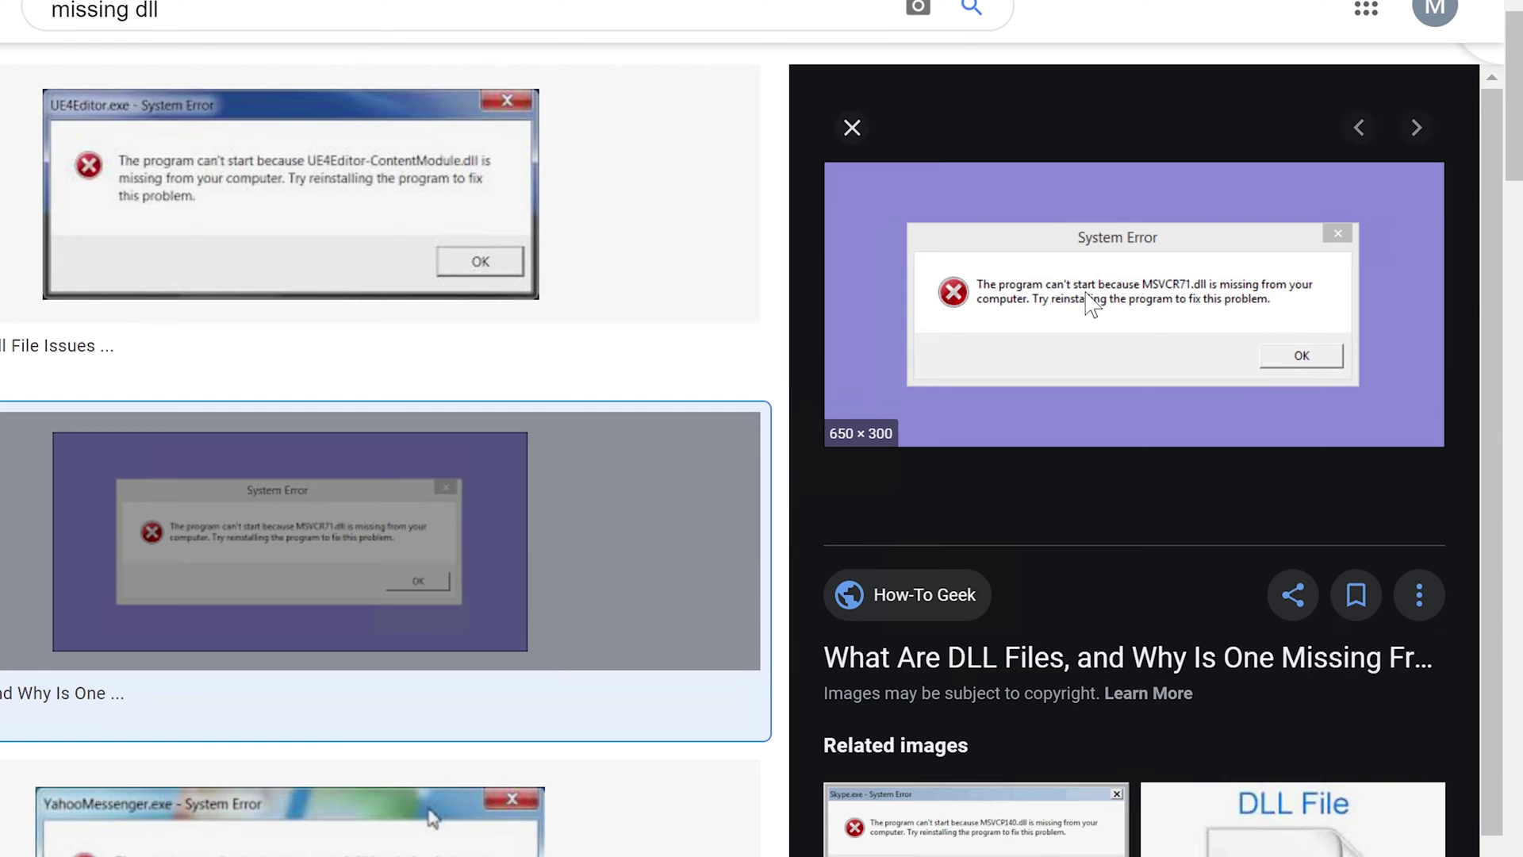
pyautogui.rightClick(744, 384)
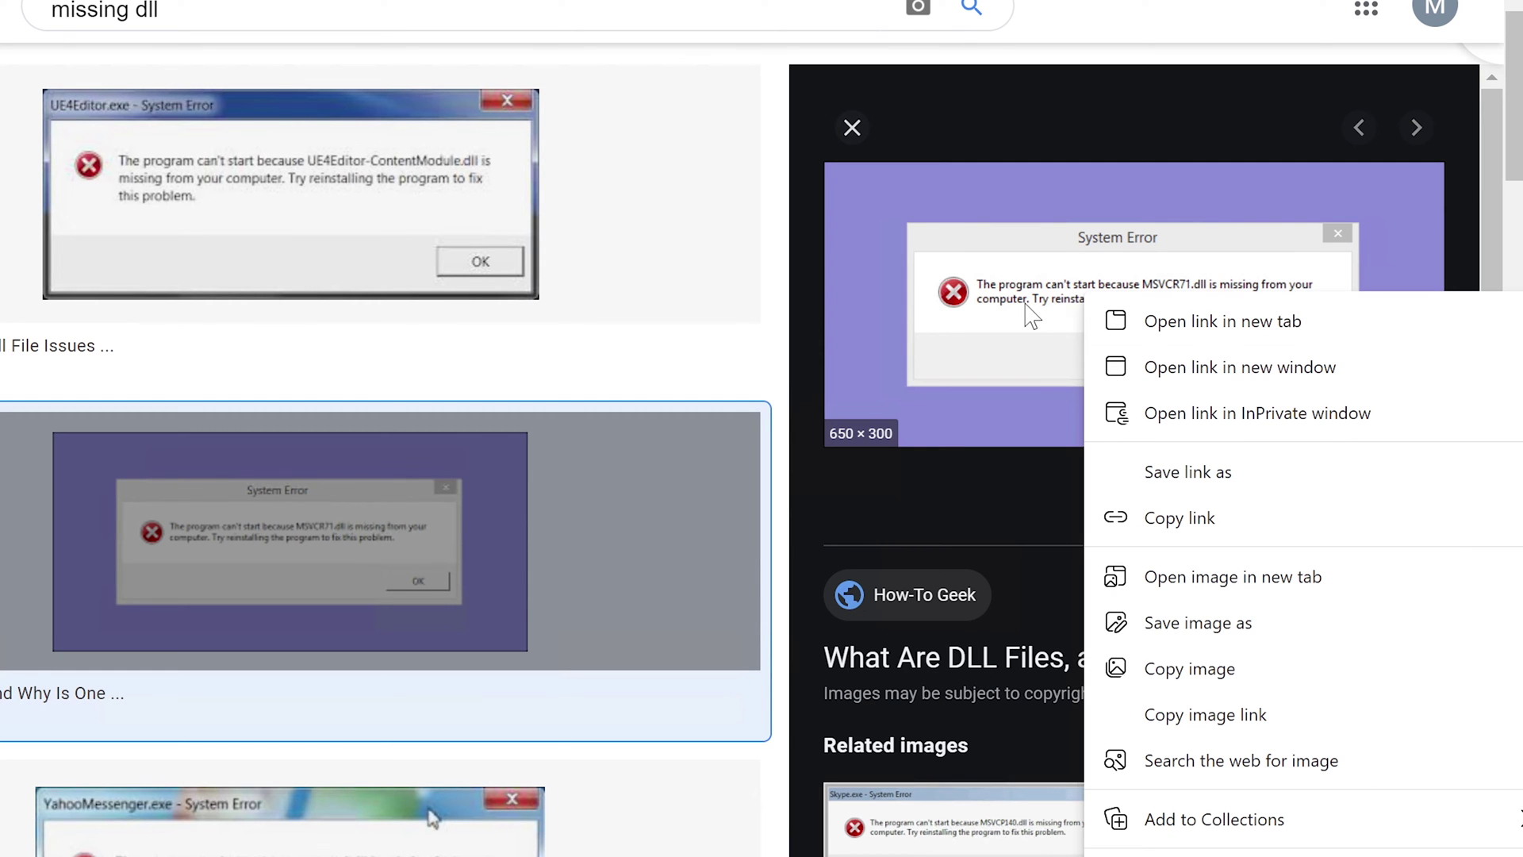
pyautogui.click(1232, 627)
pyautogui.press('super+s')
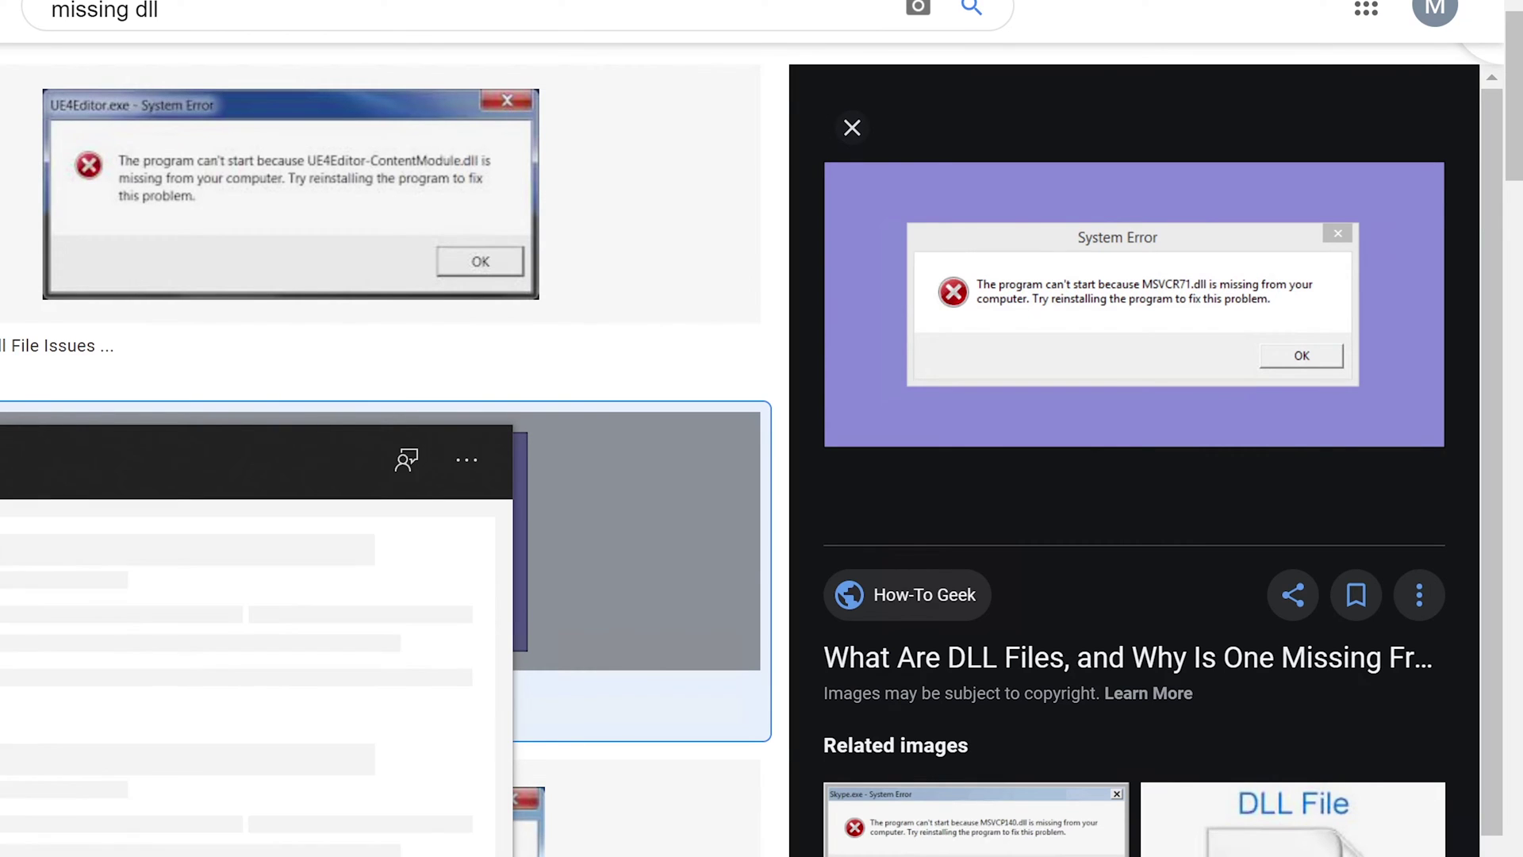
# Launch Snipping Tool and snip the MSVCR71.dll System Error dialog from the preview.
pyautogui.press('Return')
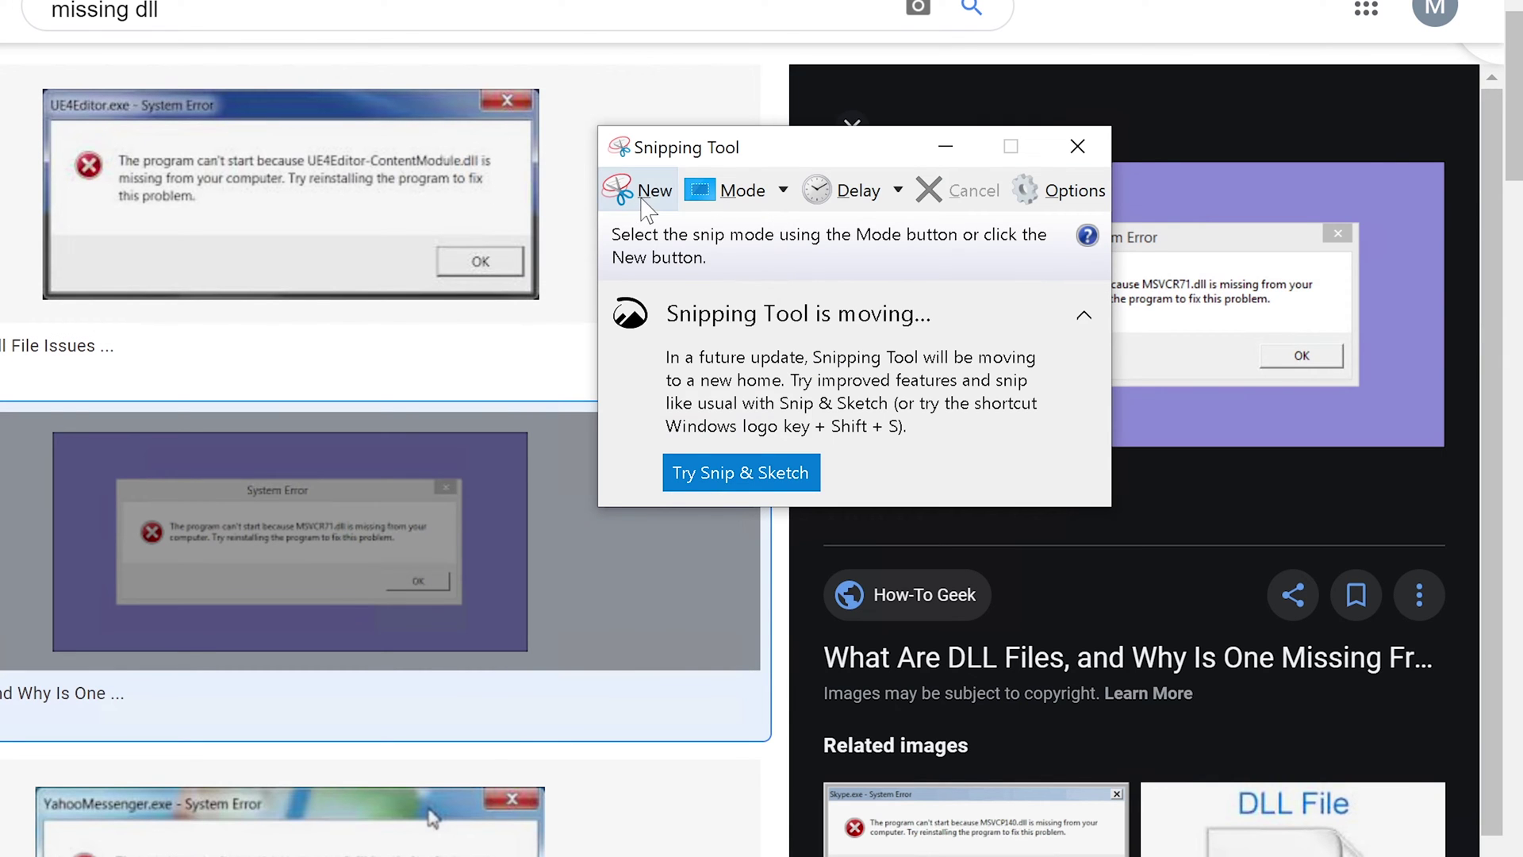
pyautogui.click(624, 187)
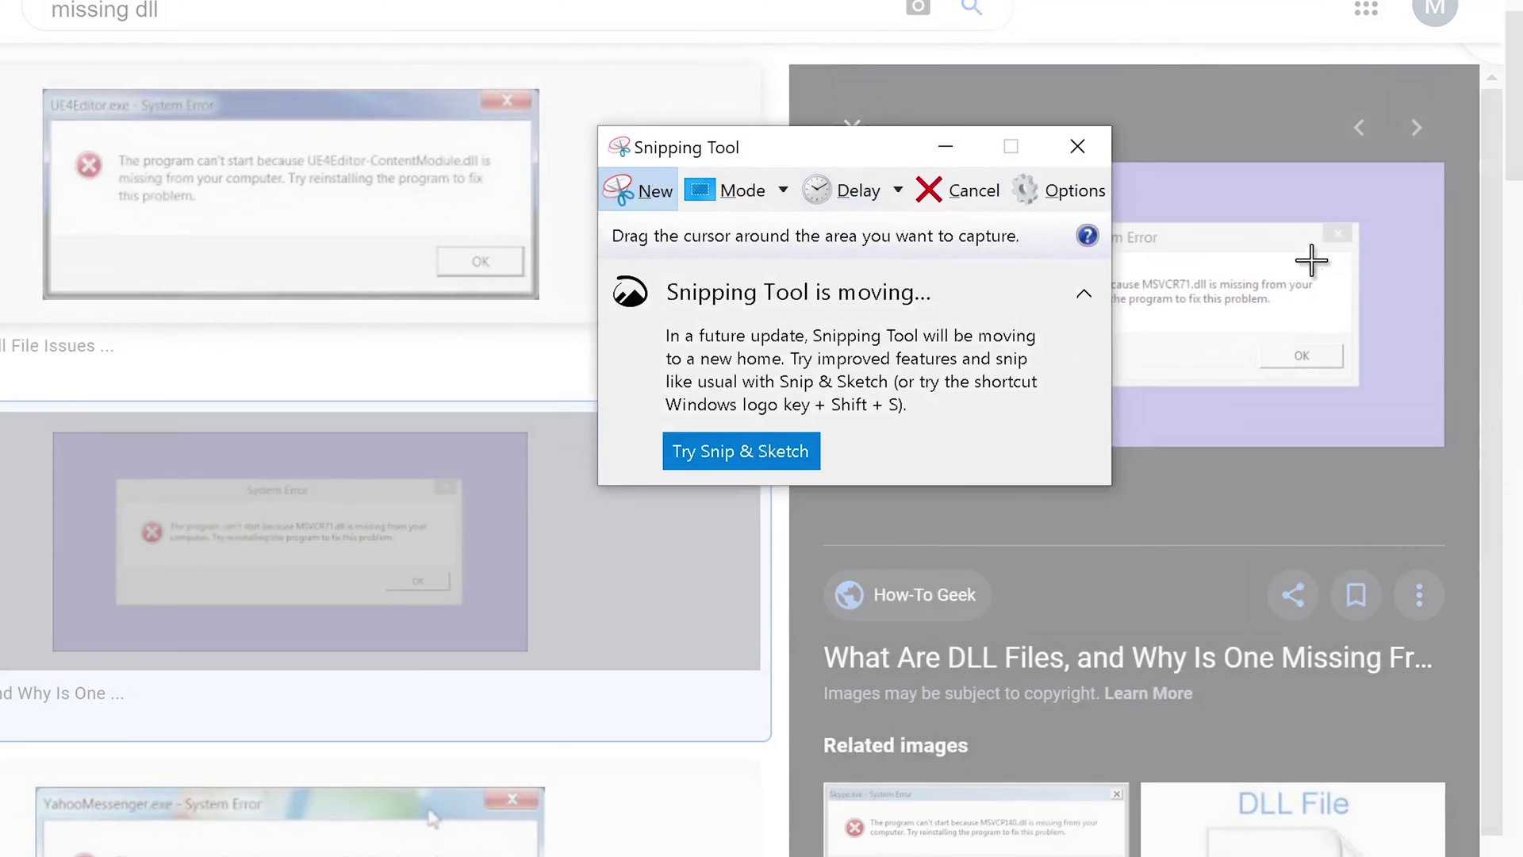
pyautogui.moveTo(1367, 210); pyautogui.dragTo(910, 398)
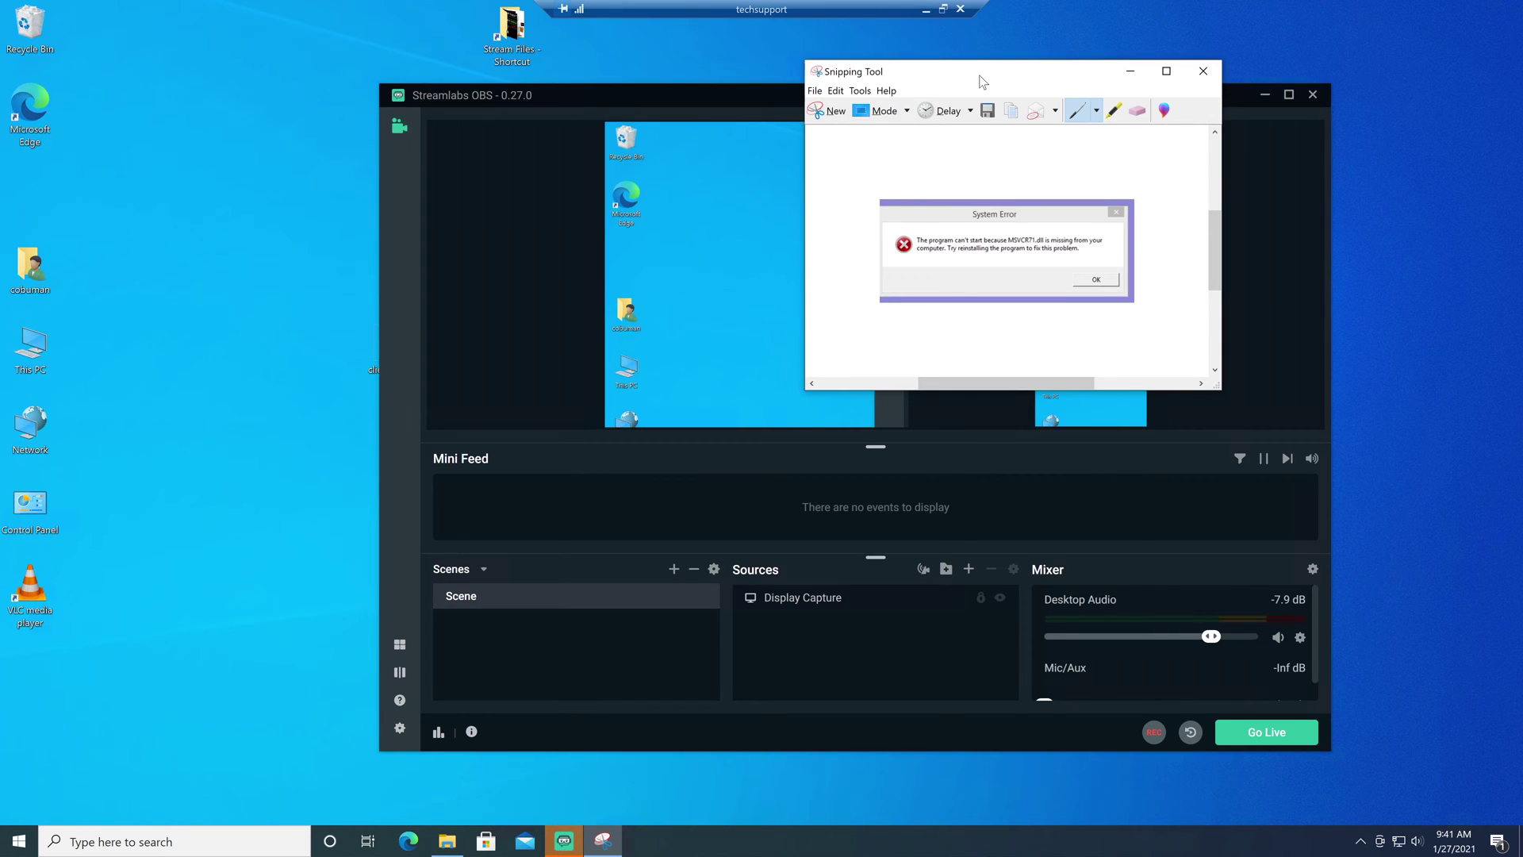
# Move the Snipping Tool window up and right, shrink it, and bring Streamlabs OBS forward.
pyautogui.moveTo(1001, 66); pyautogui.dragTo(1207, 48)
pyautogui.moveTo(1428, 356); pyautogui.dragTo(1382, 251)
pyautogui.moveTo(922, 109); pyautogui.dragTo(838, 151)
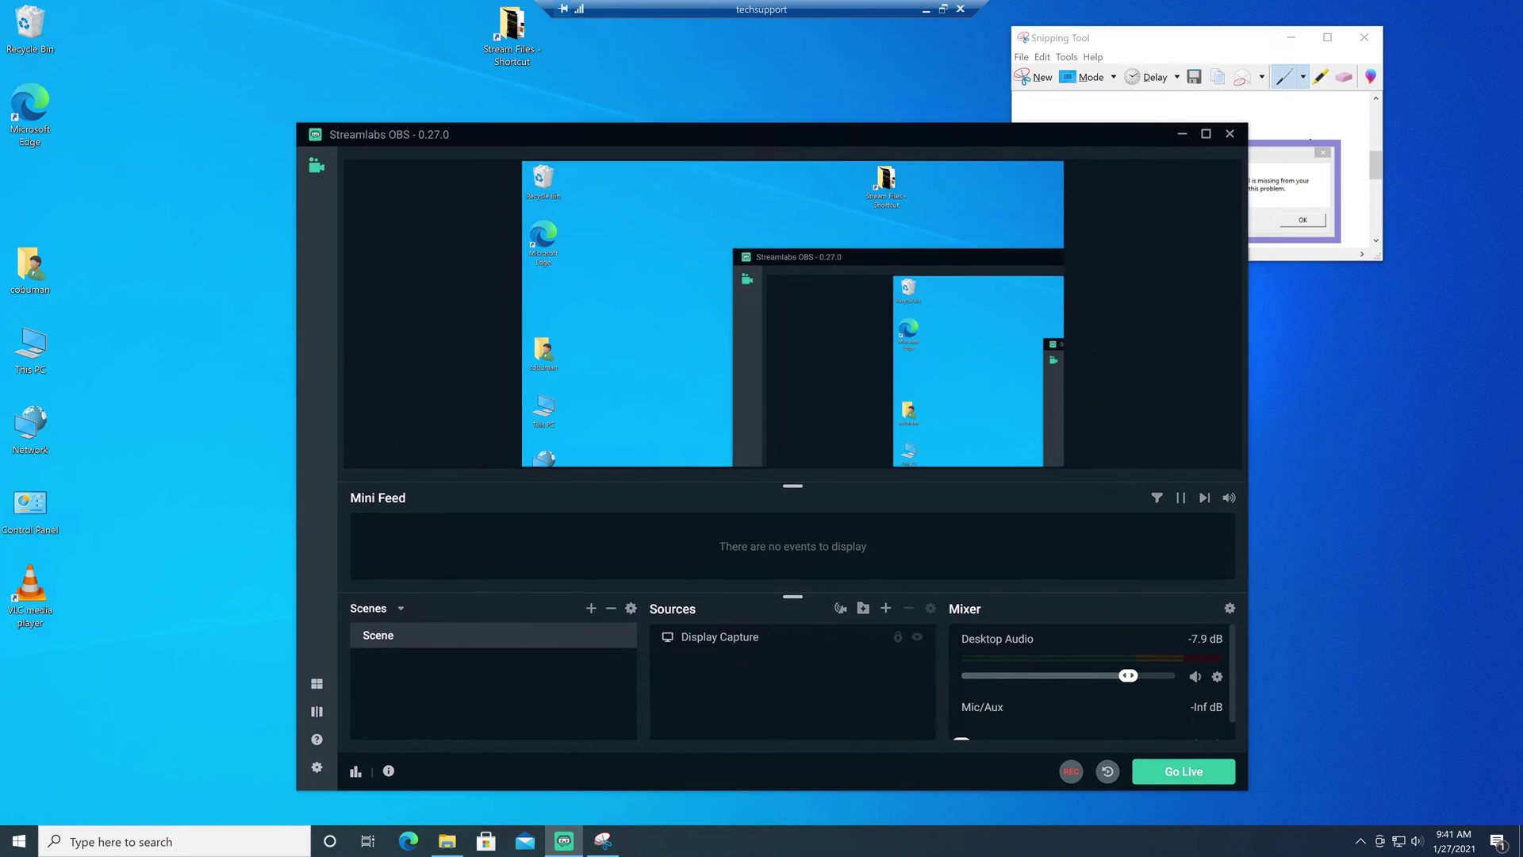
# Close Streamlabs OBS, reposition and shorten the snip window, and underline 'reinstalling' in blue.
pyautogui.click(1232, 134)
pyautogui.moveTo(1175, 52); pyautogui.dragTo(1008, 171)
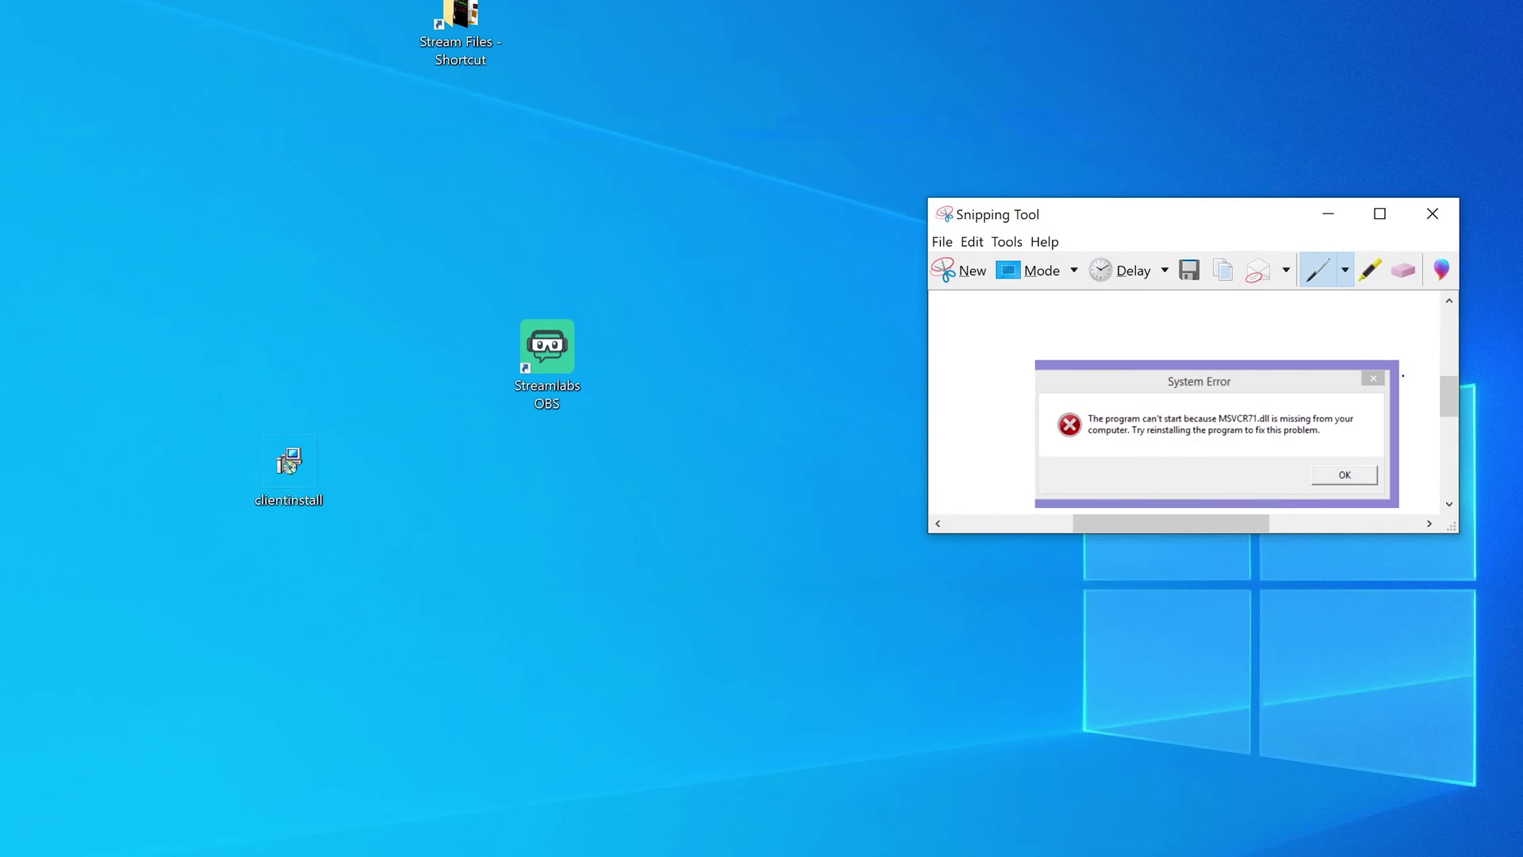
pyautogui.scroll(-1, 1452, 402)
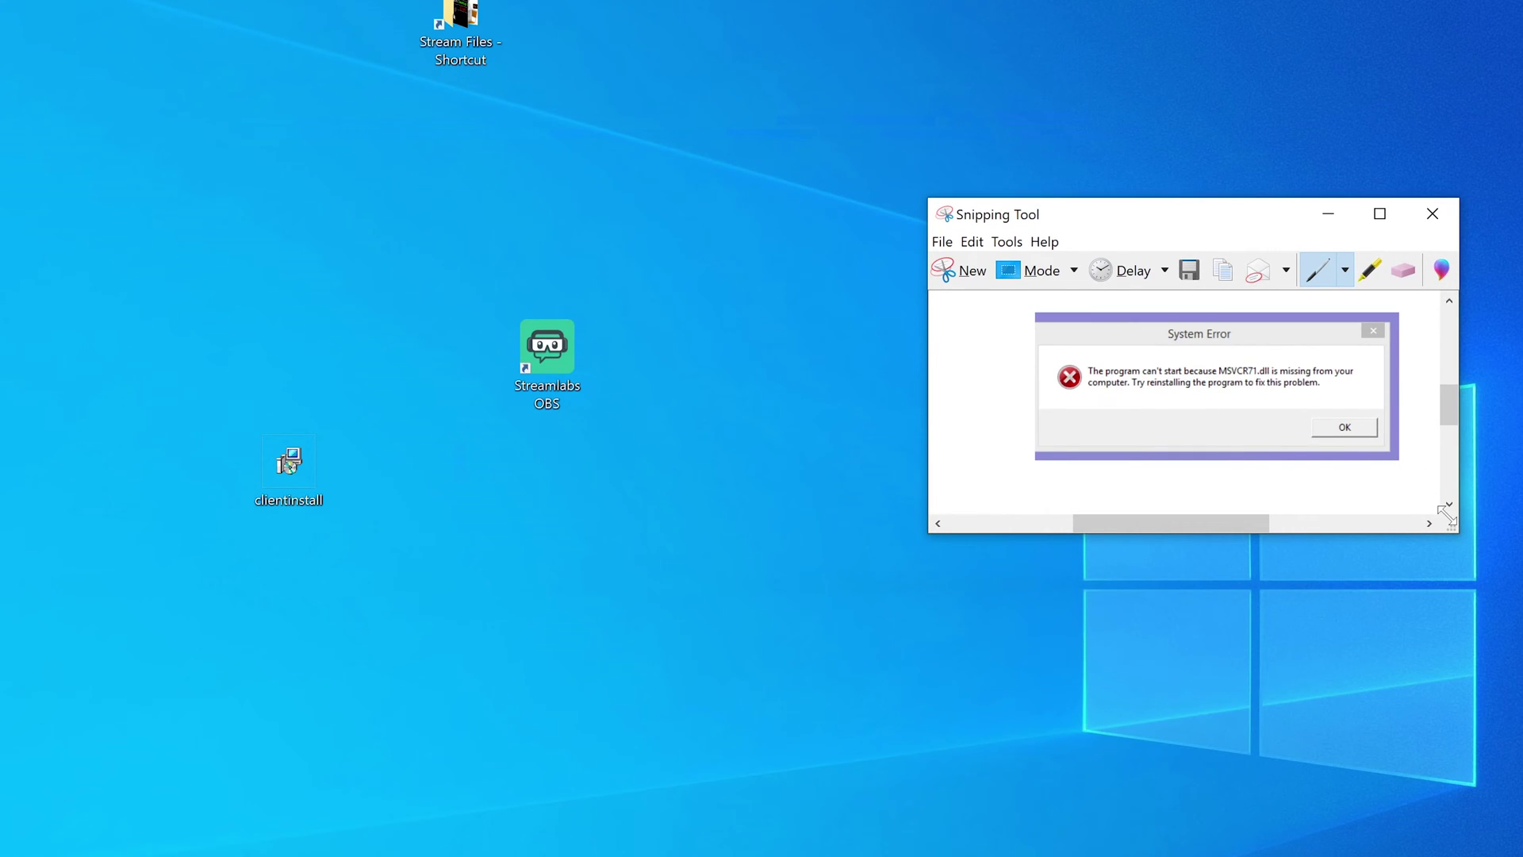
pyautogui.moveTo(1449, 522)
pyautogui.mouseDown()
pyautogui.moveTo(1477, 525)
pyautogui.moveTo(1448, 505)
pyautogui.mouseUp()
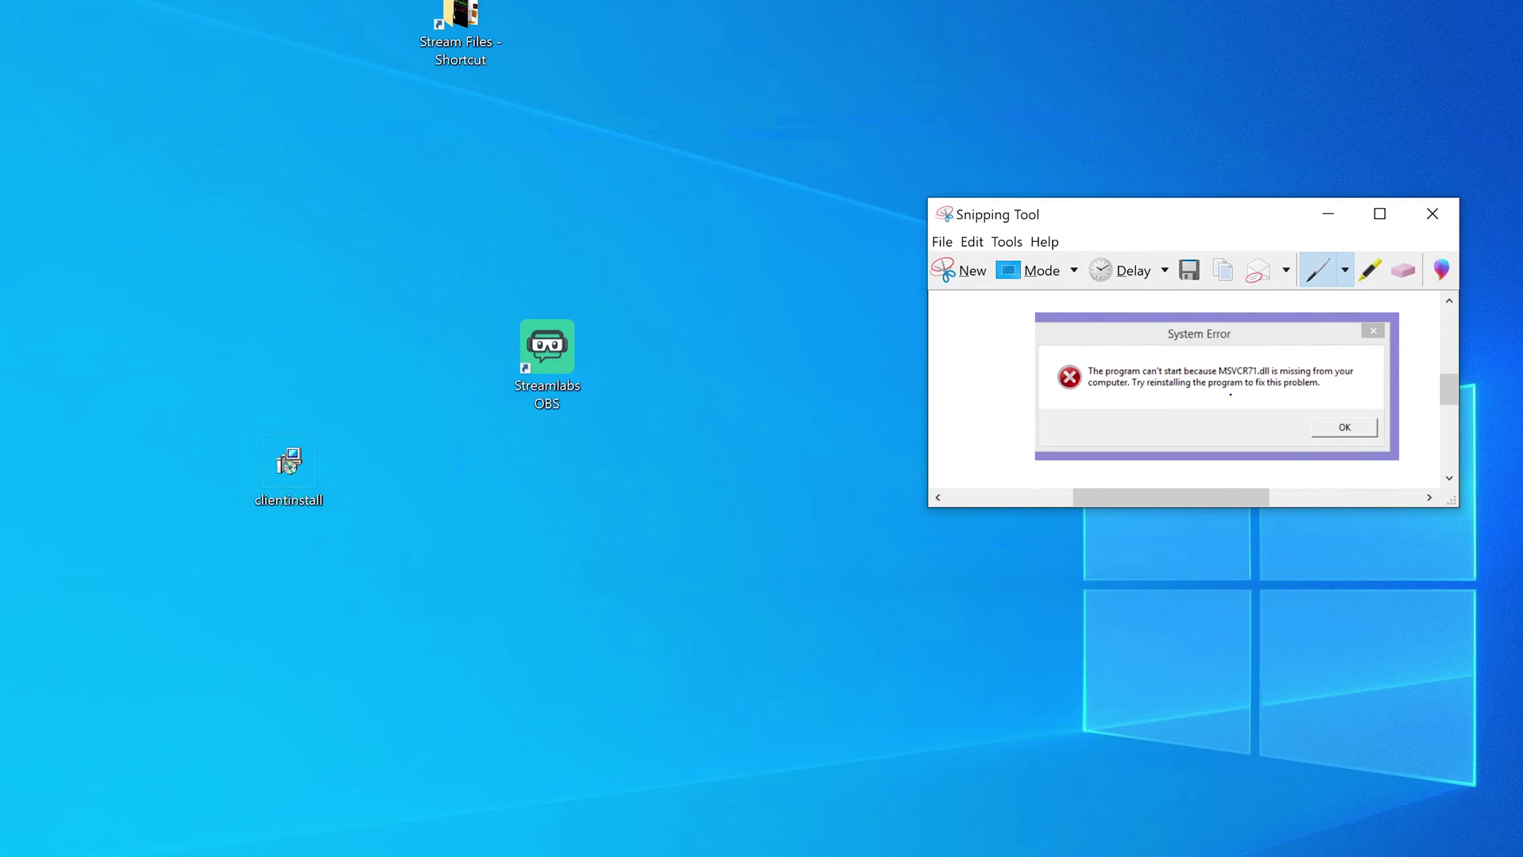
pyautogui.scroll(1, 1253, 404)
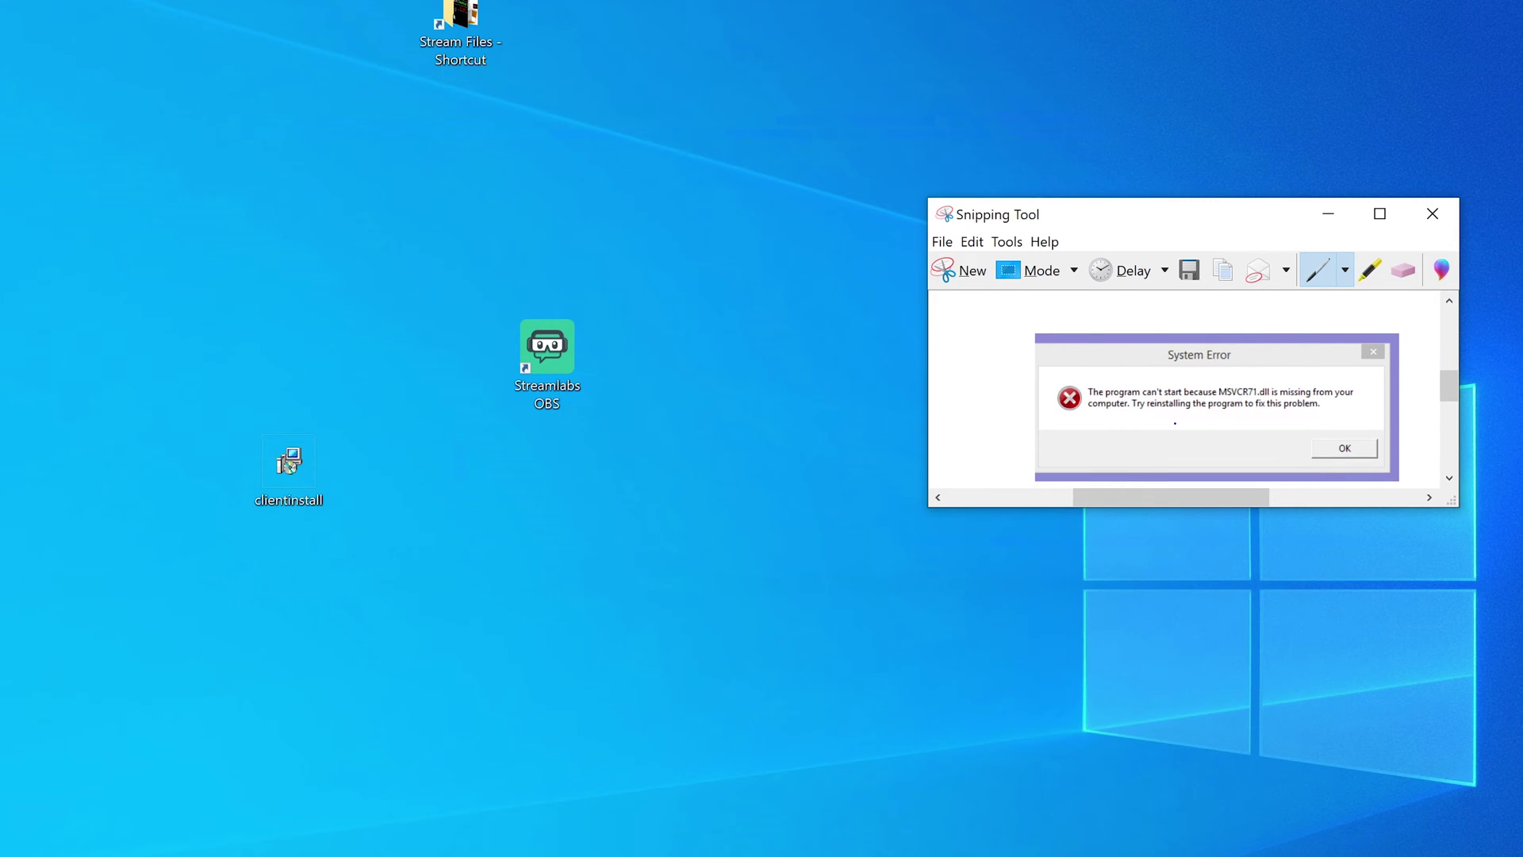
pyautogui.moveTo(1154, 421)
pyautogui.mouseDown()
pyautogui.moveTo(1107, 444)
pyautogui.moveTo(1163, 417)
pyautogui.moveTo(1147, 426)
pyautogui.mouseUp()
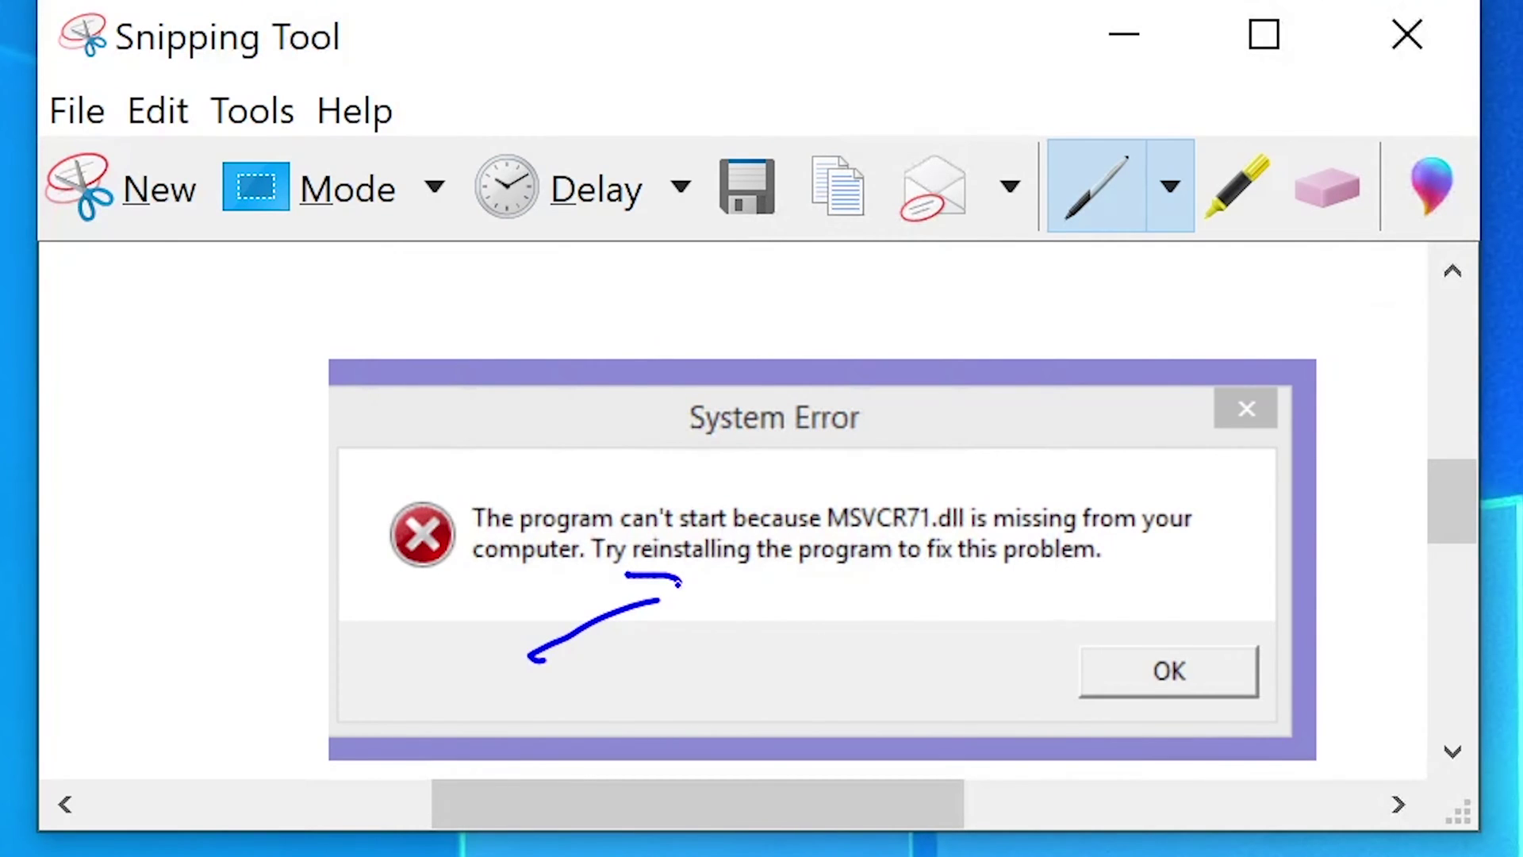
# Thicken the blue mark into a bold hook under 'reinstalling' and move the window down.
pyautogui.moveTo(632, 608)
pyautogui.mouseDown()
pyautogui.moveTo(651, 573)
pyautogui.moveTo(670, 579)
pyautogui.moveTo(569, 635)
pyautogui.mouseUp()
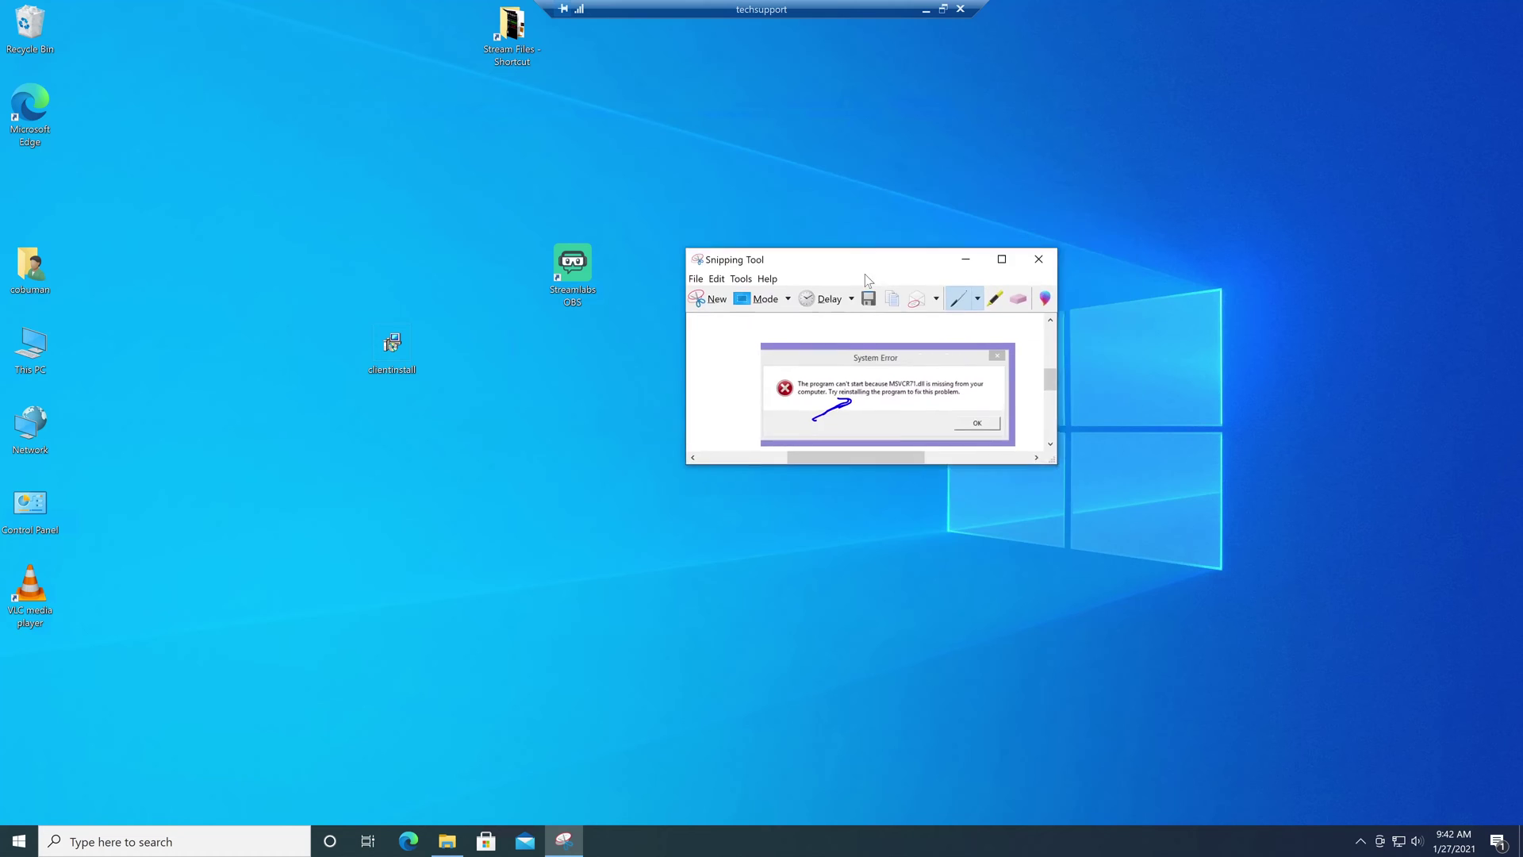
pyautogui.moveTo(809, 58); pyautogui.dragTo(817, 320)
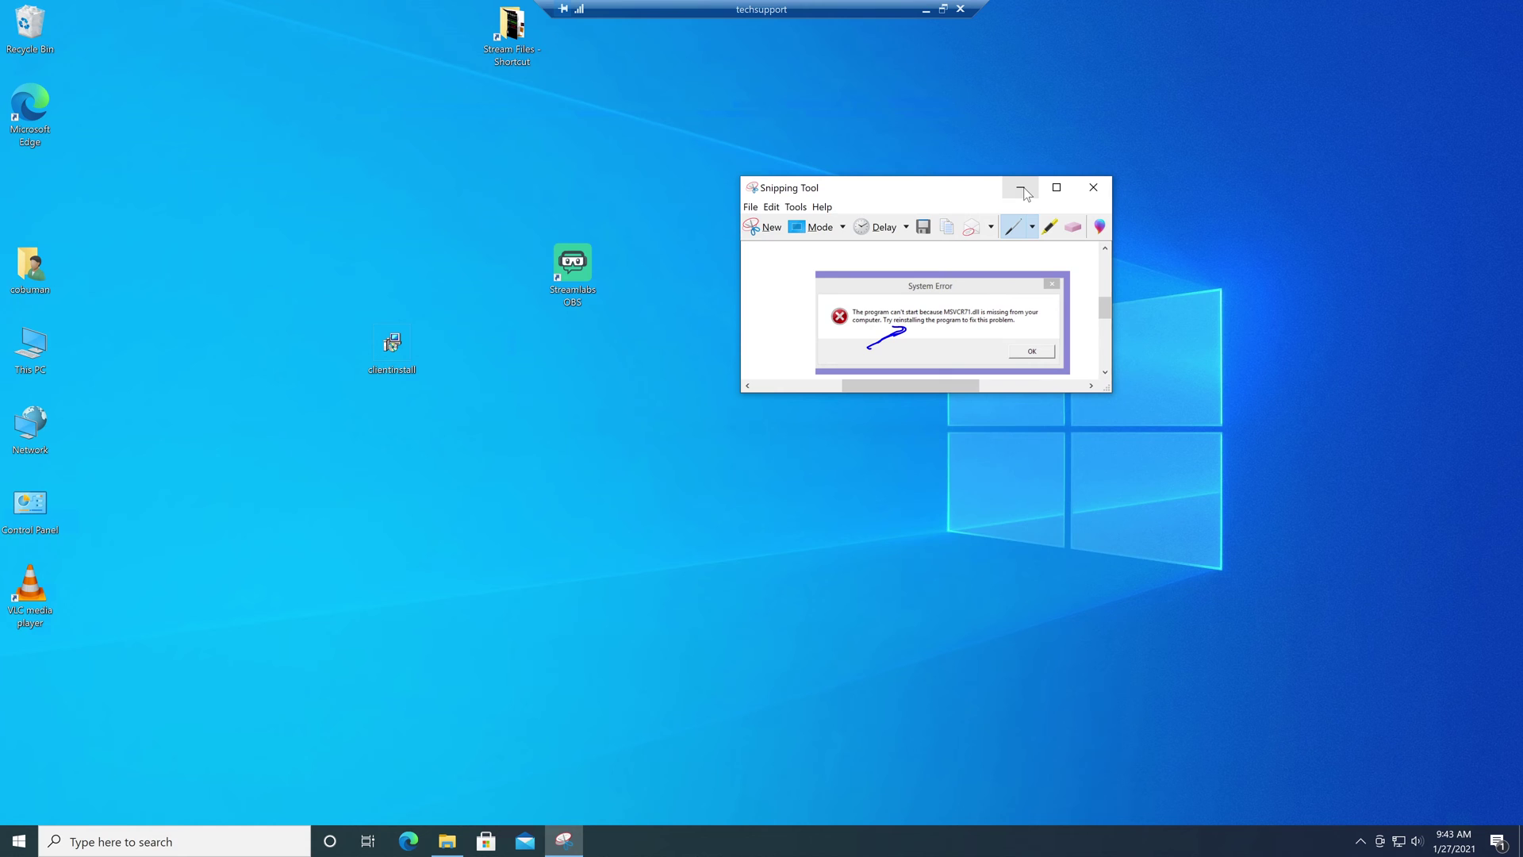
pyautogui.click(1022, 191)
pyautogui.doubleClick(30, 348)
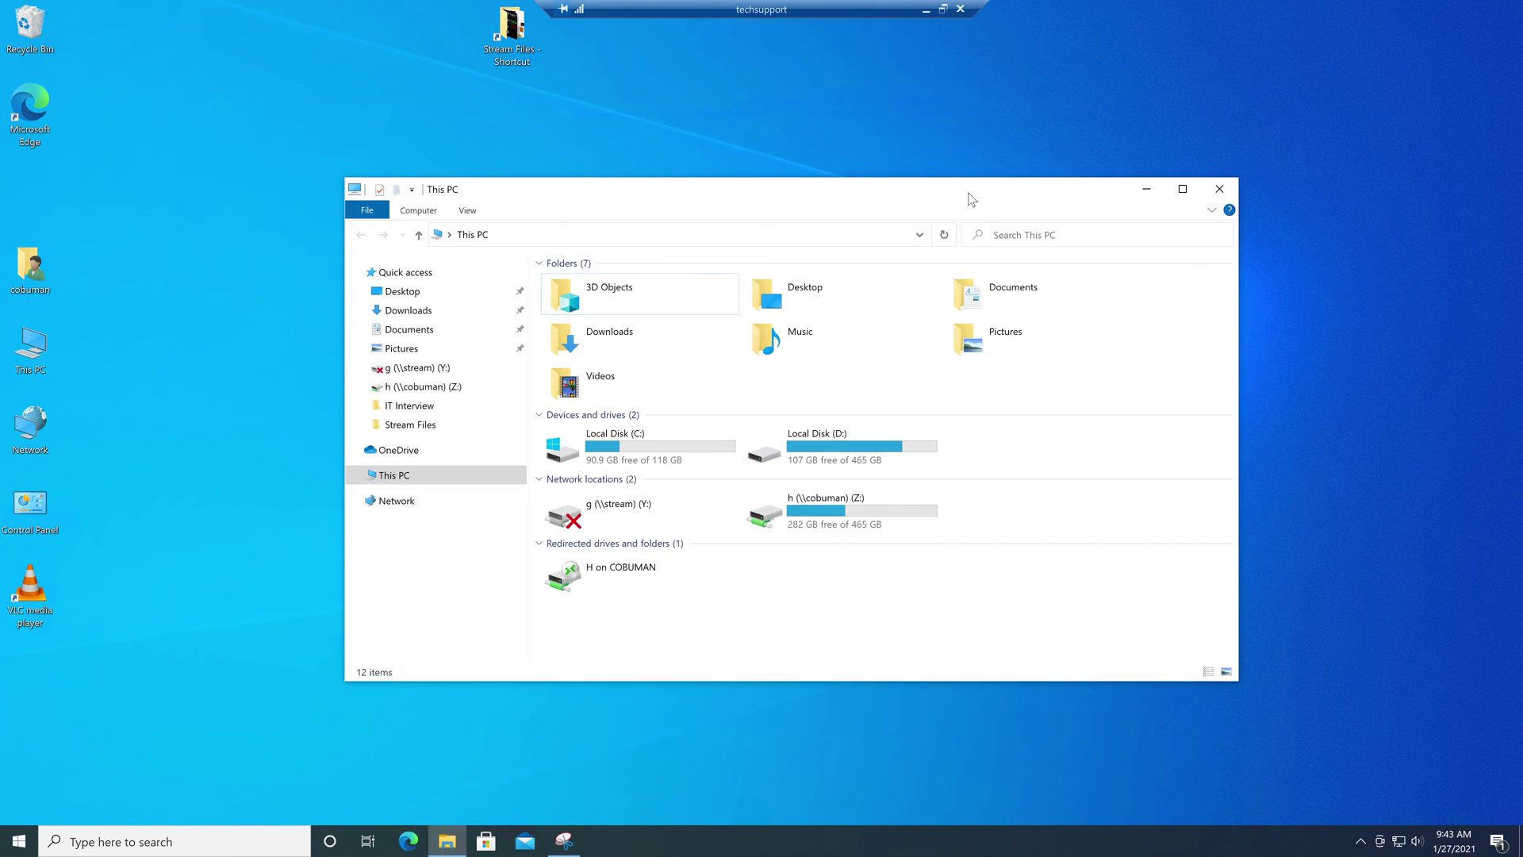
pyautogui.moveTo(971, 199); pyautogui.dragTo(1020, 136)
pyautogui.doubleClick(659, 382)
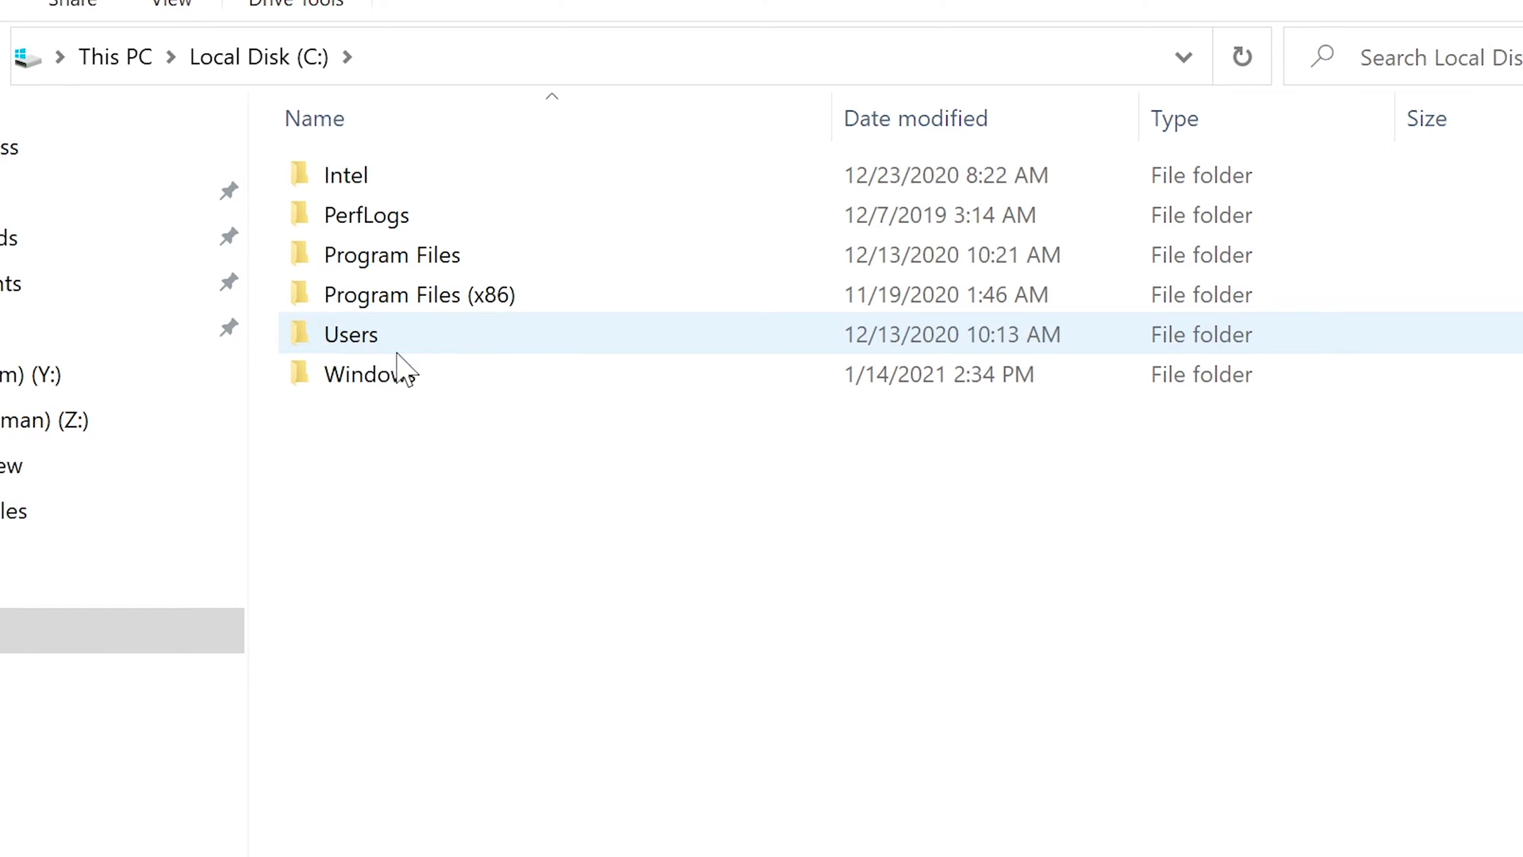
pyautogui.doubleClick(389, 379)
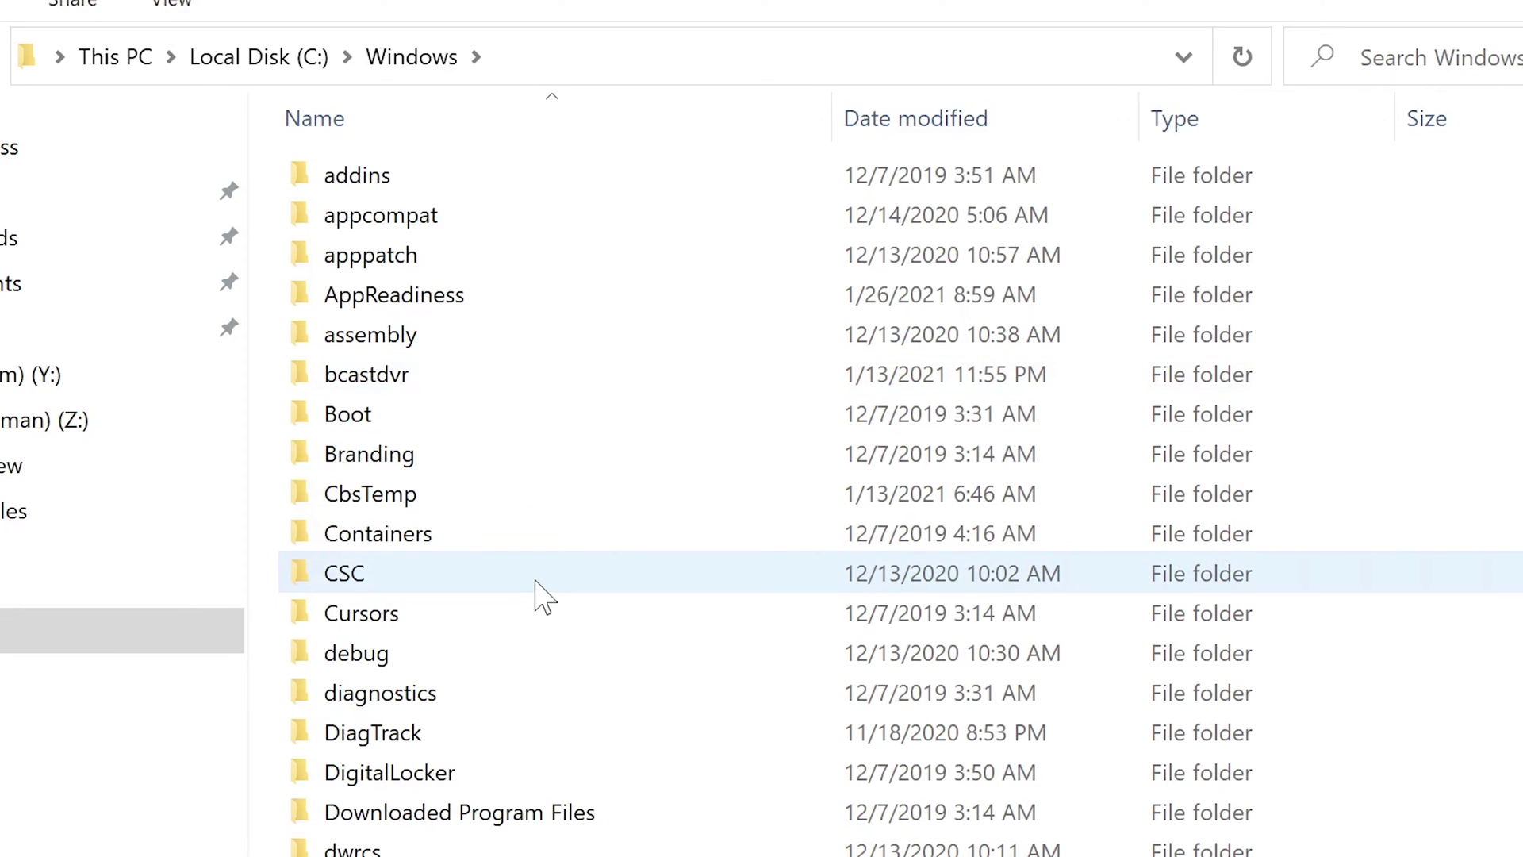
pyautogui.scroll(-1, 537, 595)
pyautogui.scroll(-5, 538, 595)
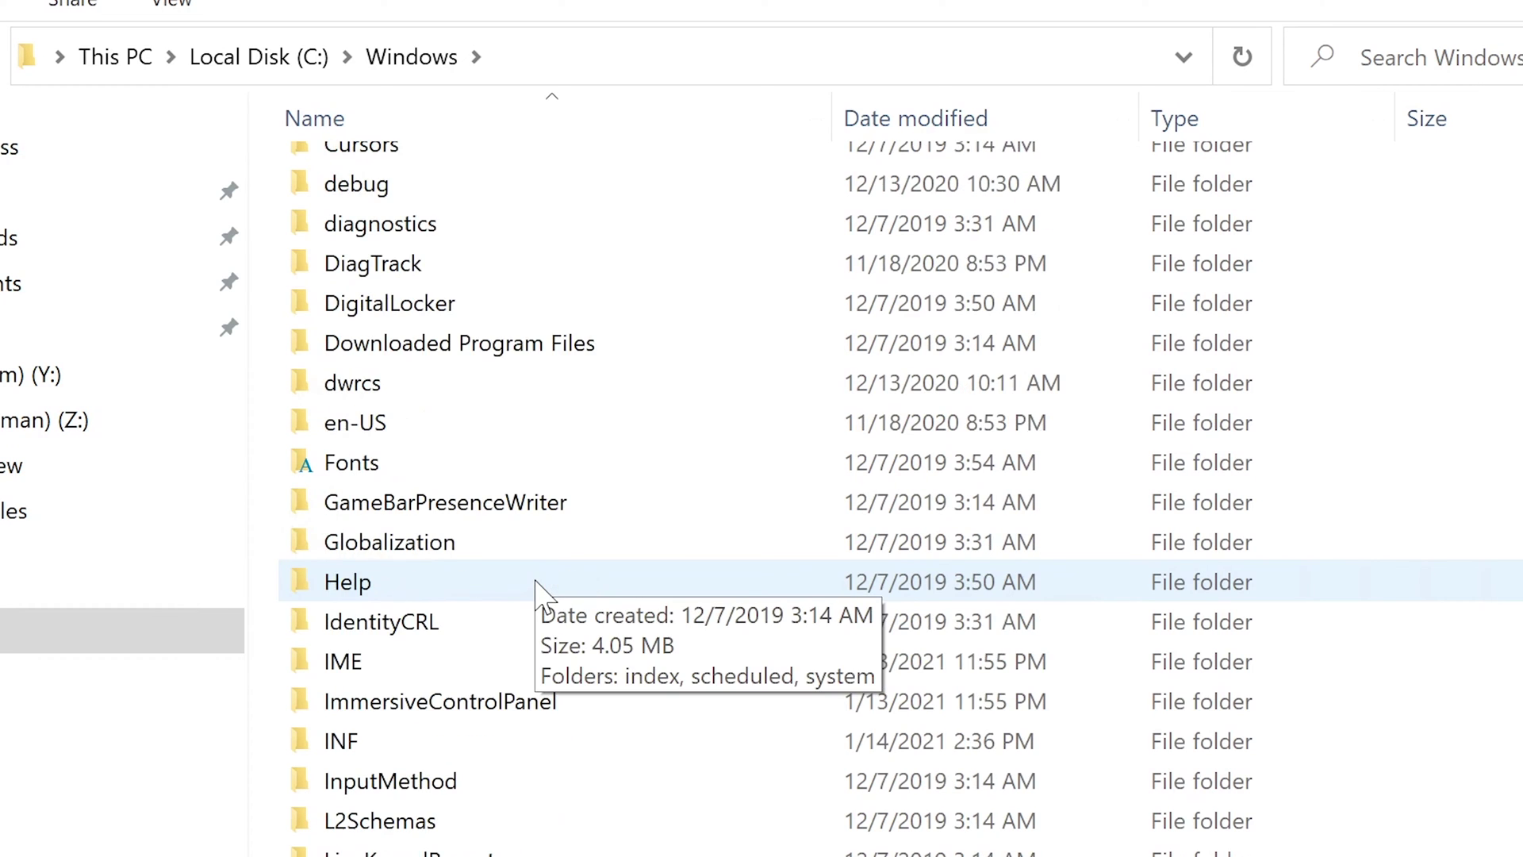
pyautogui.scroll(-9, 638, 603)
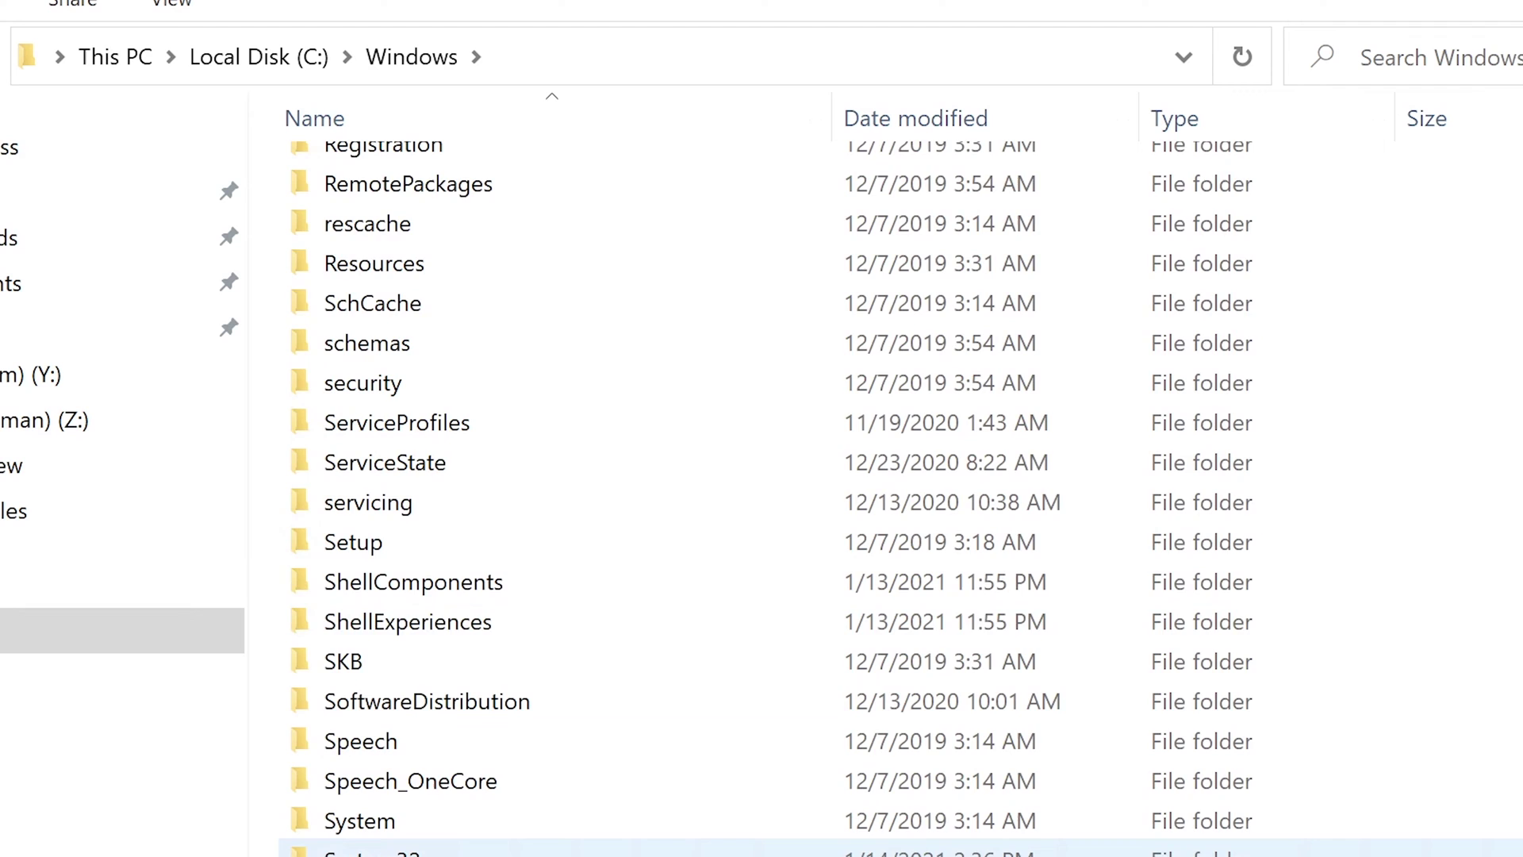
pyautogui.doubleClick(555, 847)
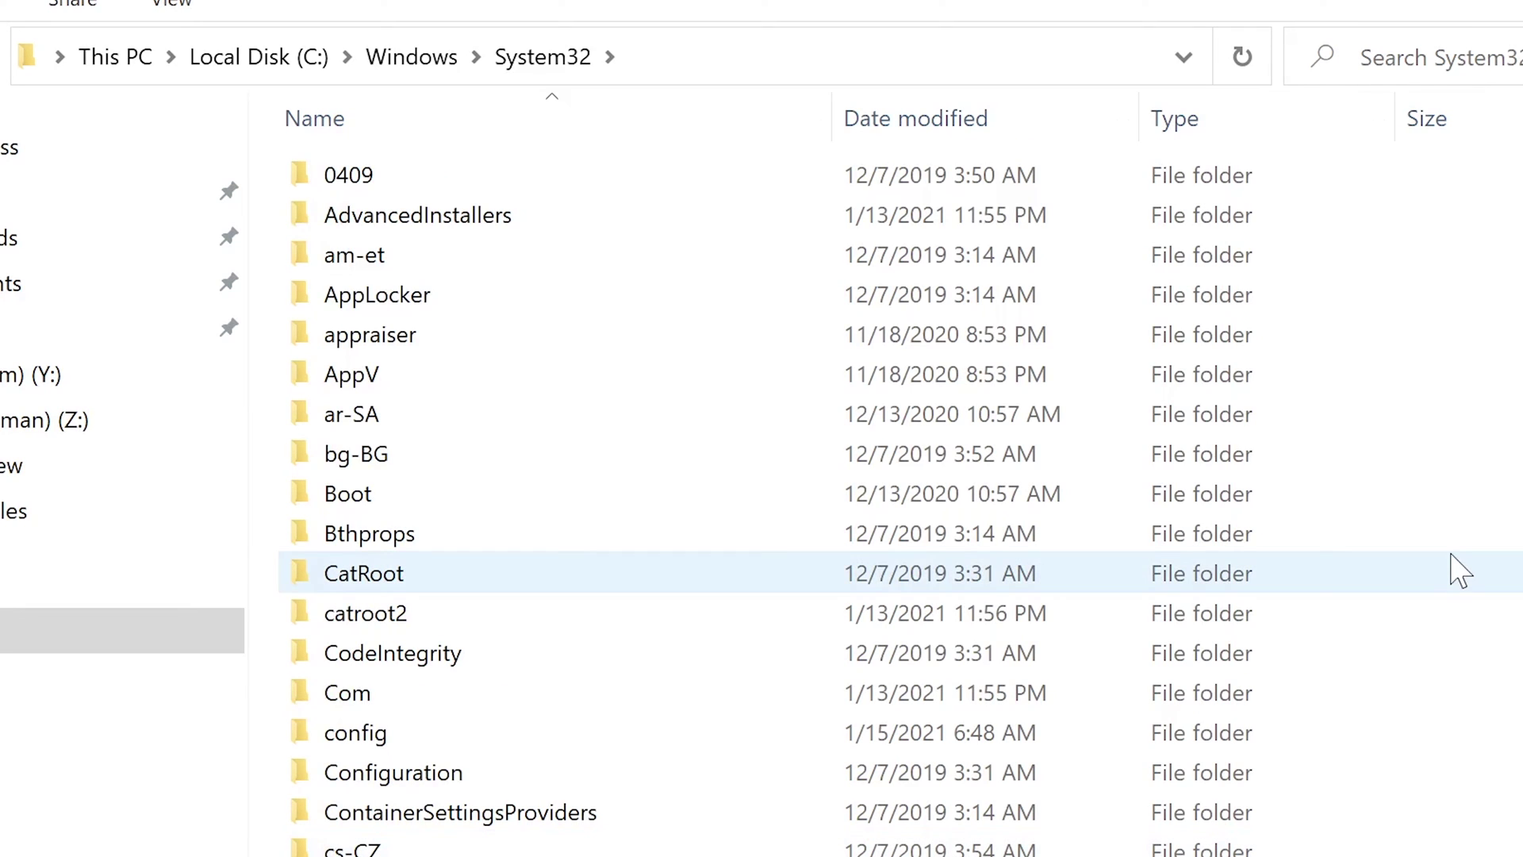
pyautogui.scroll(-1, 1513, 587)
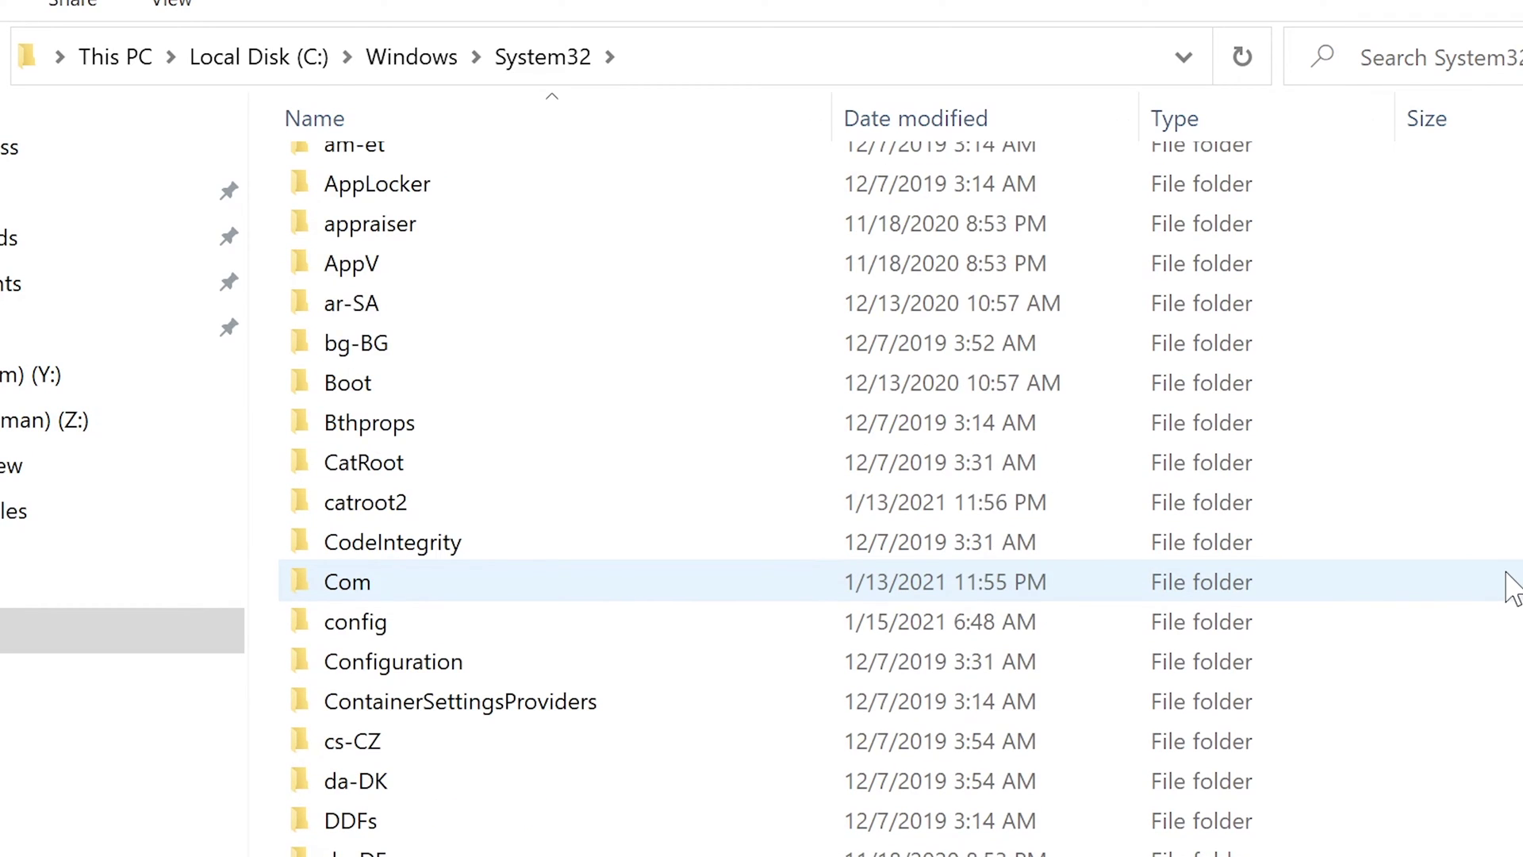
pyautogui.scroll(-9, 1513, 587)
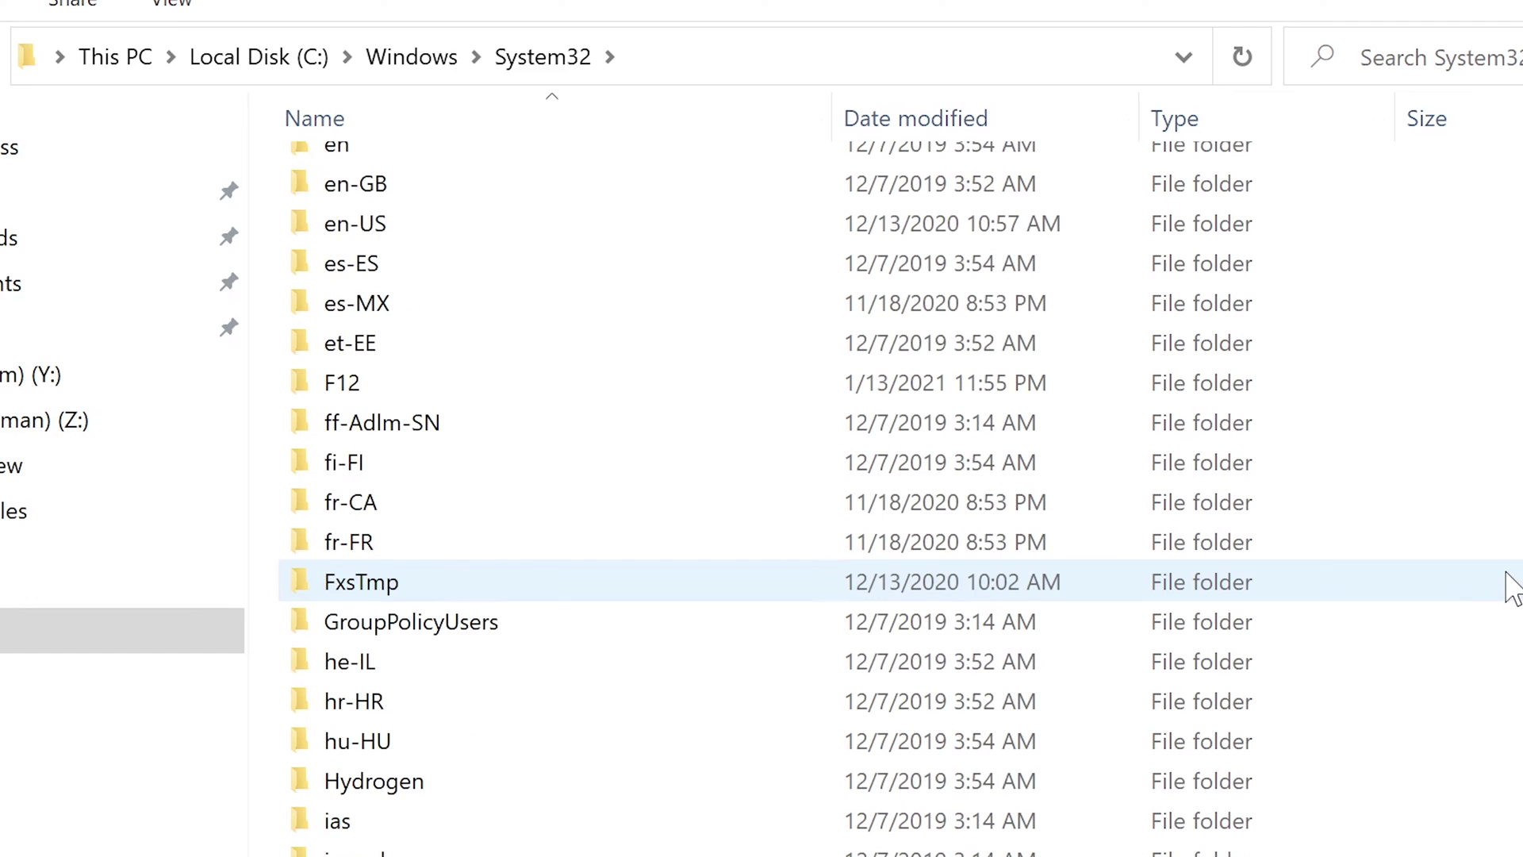
pyautogui.scroll(-14, 1513, 587)
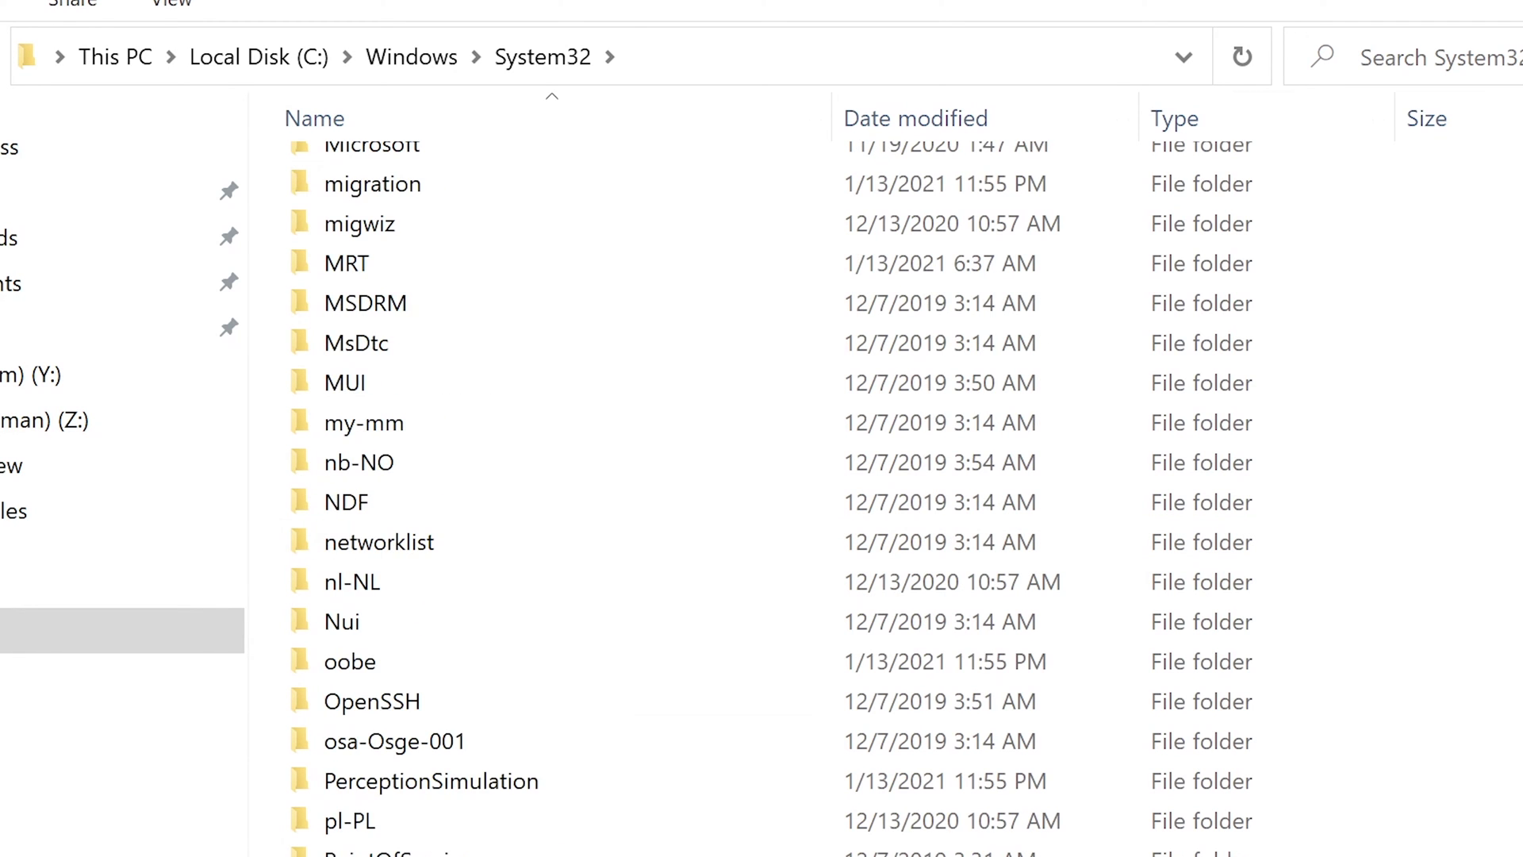
pyautogui.scroll(-16, 1513, 547)
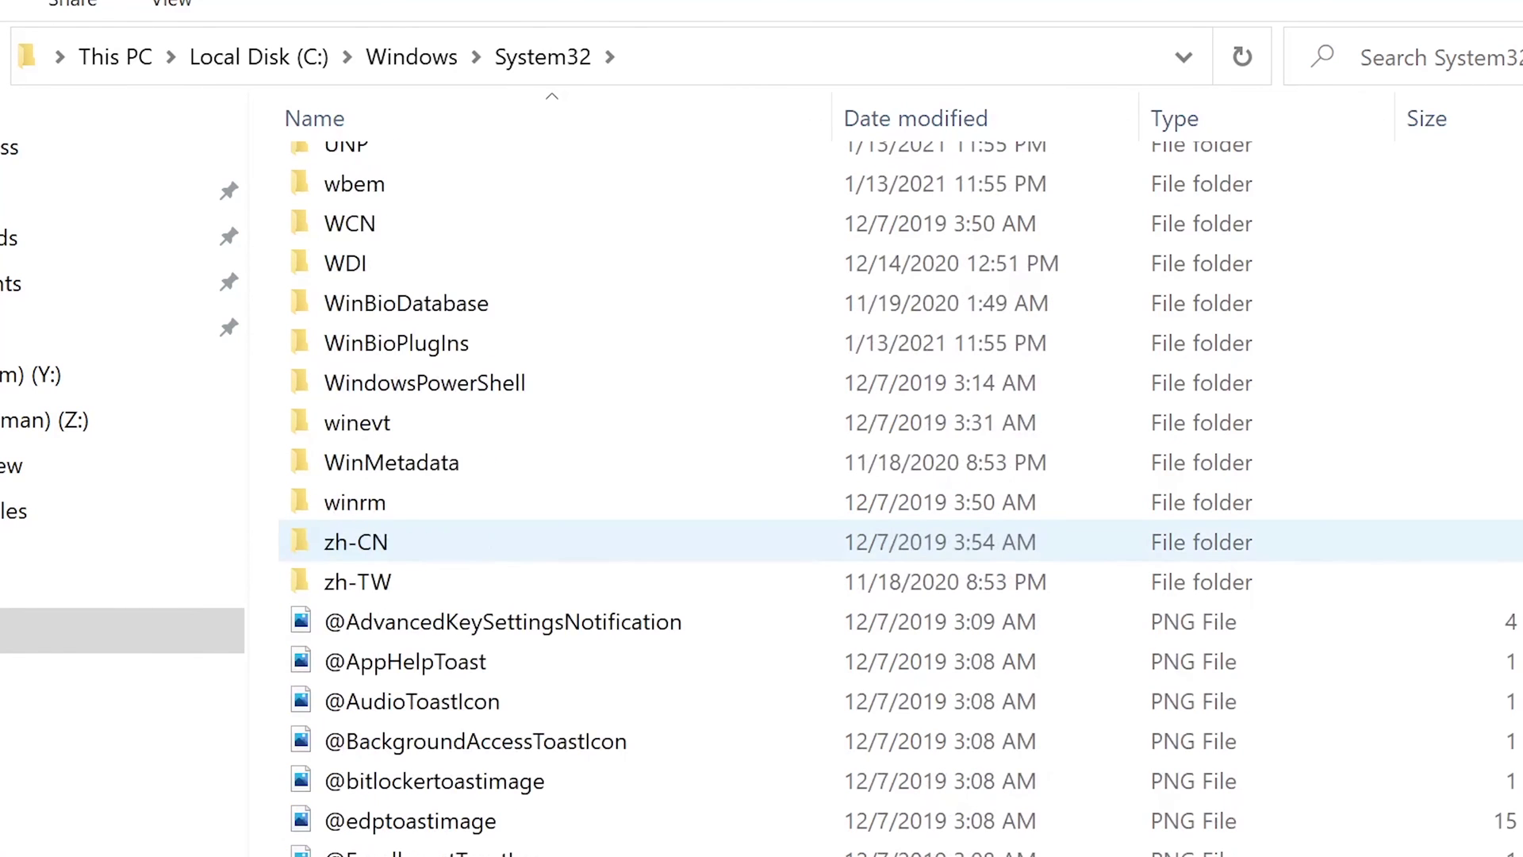
pyautogui.scroll(-5, 1513, 547)
pyautogui.scroll(-14, 1513, 547)
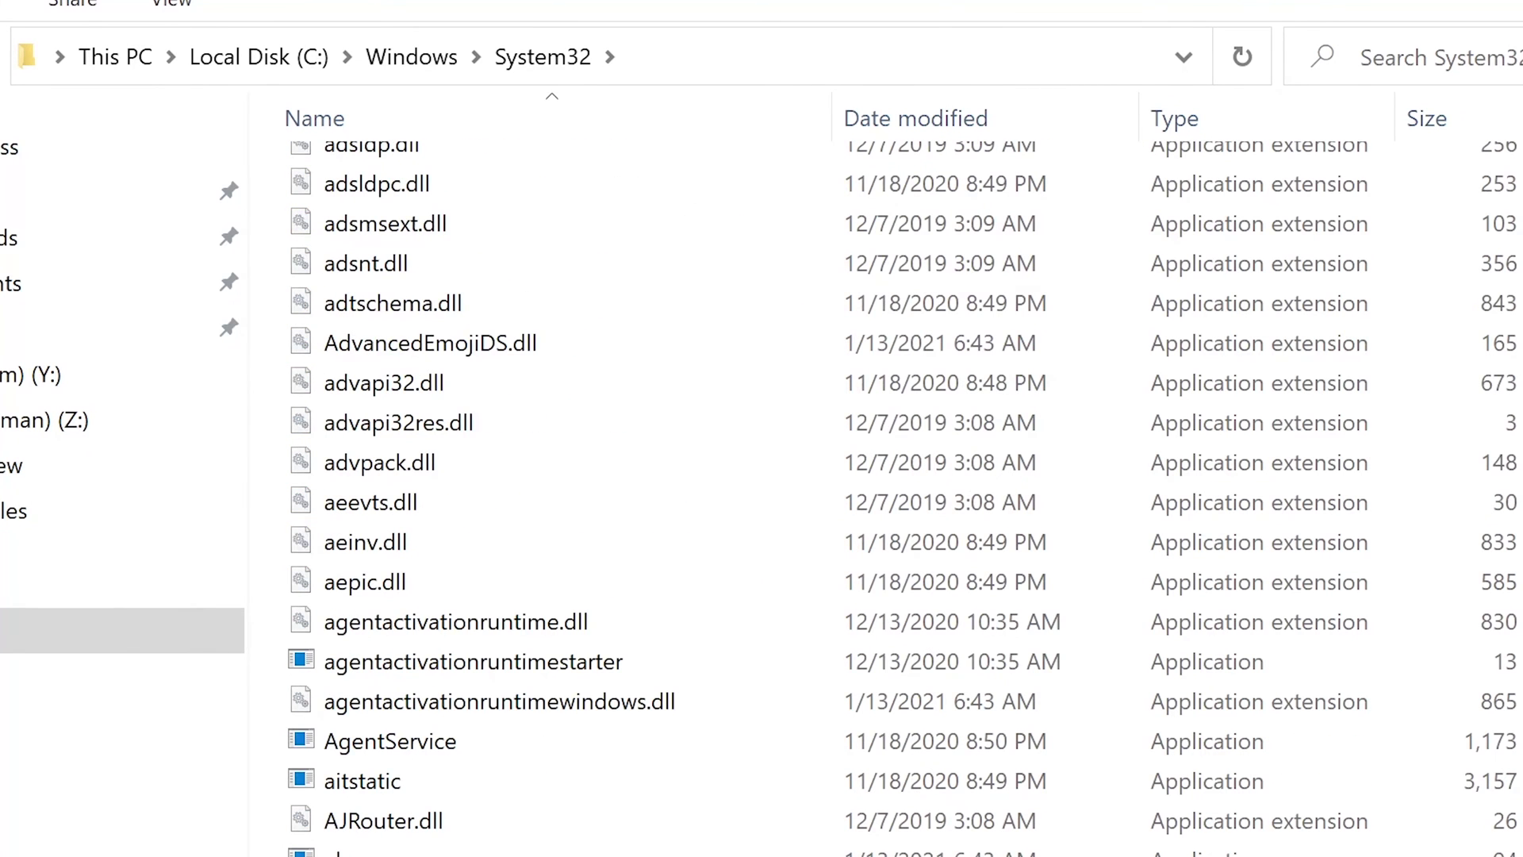
pyautogui.scroll(-4, 873, 492)
pyautogui.scroll(-20, 873, 492)
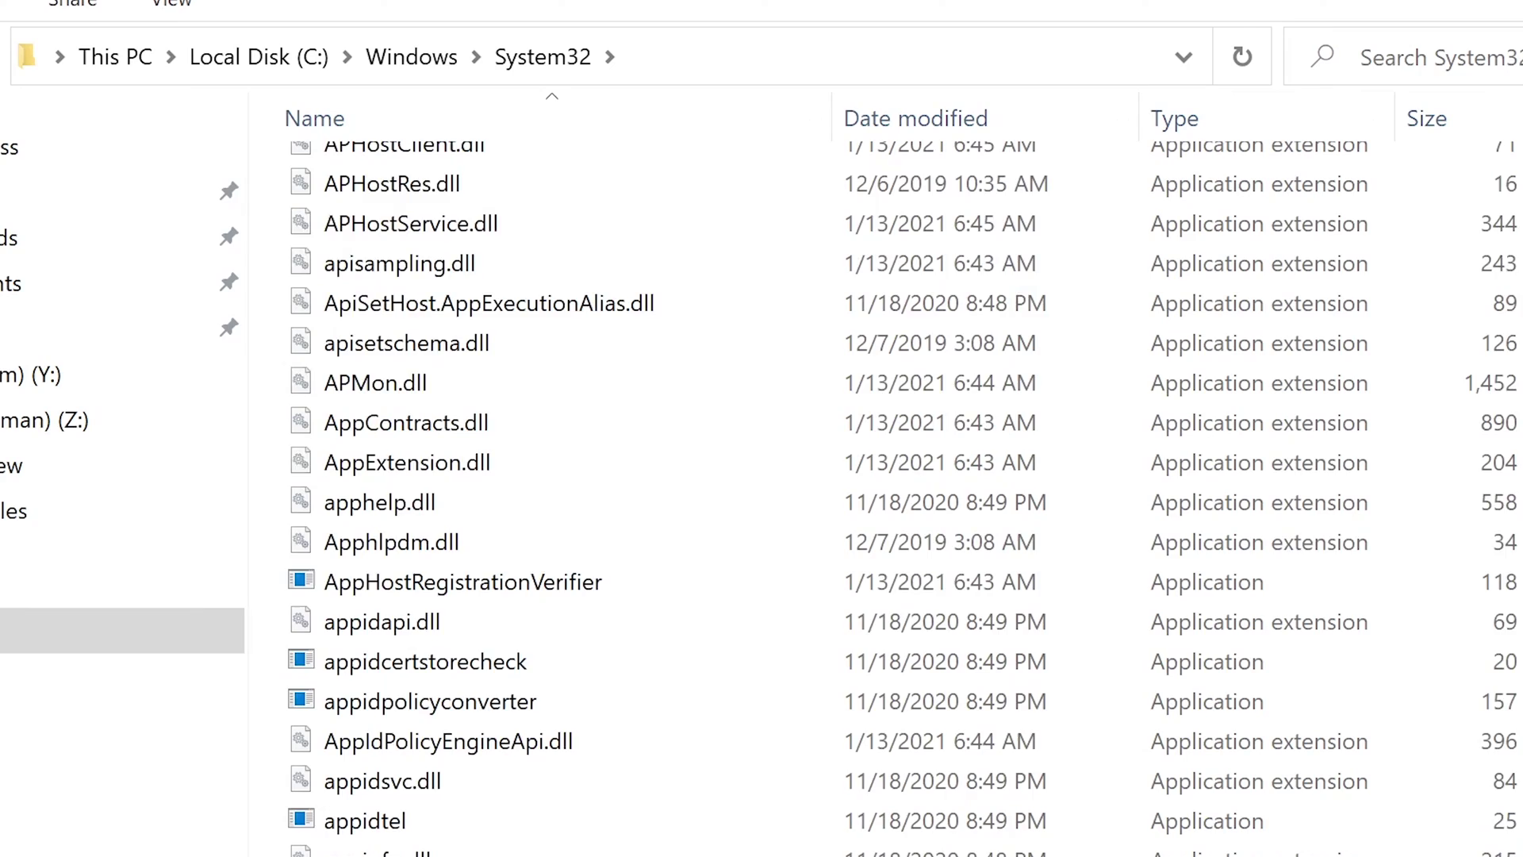
pyautogui.scroll(-20, 873, 492)
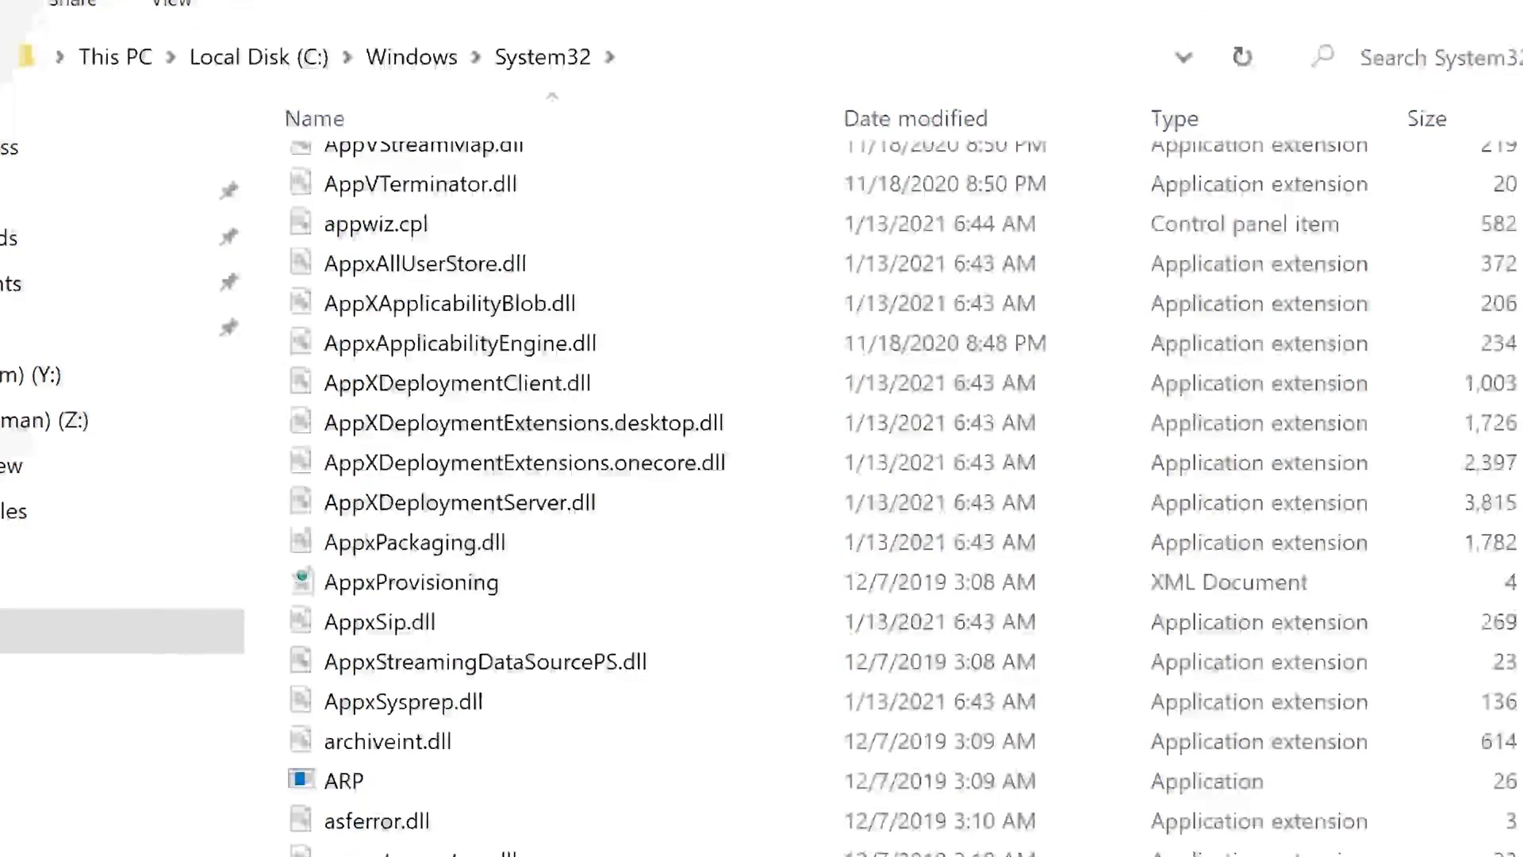
pyautogui.scroll(-20, 872, 492)
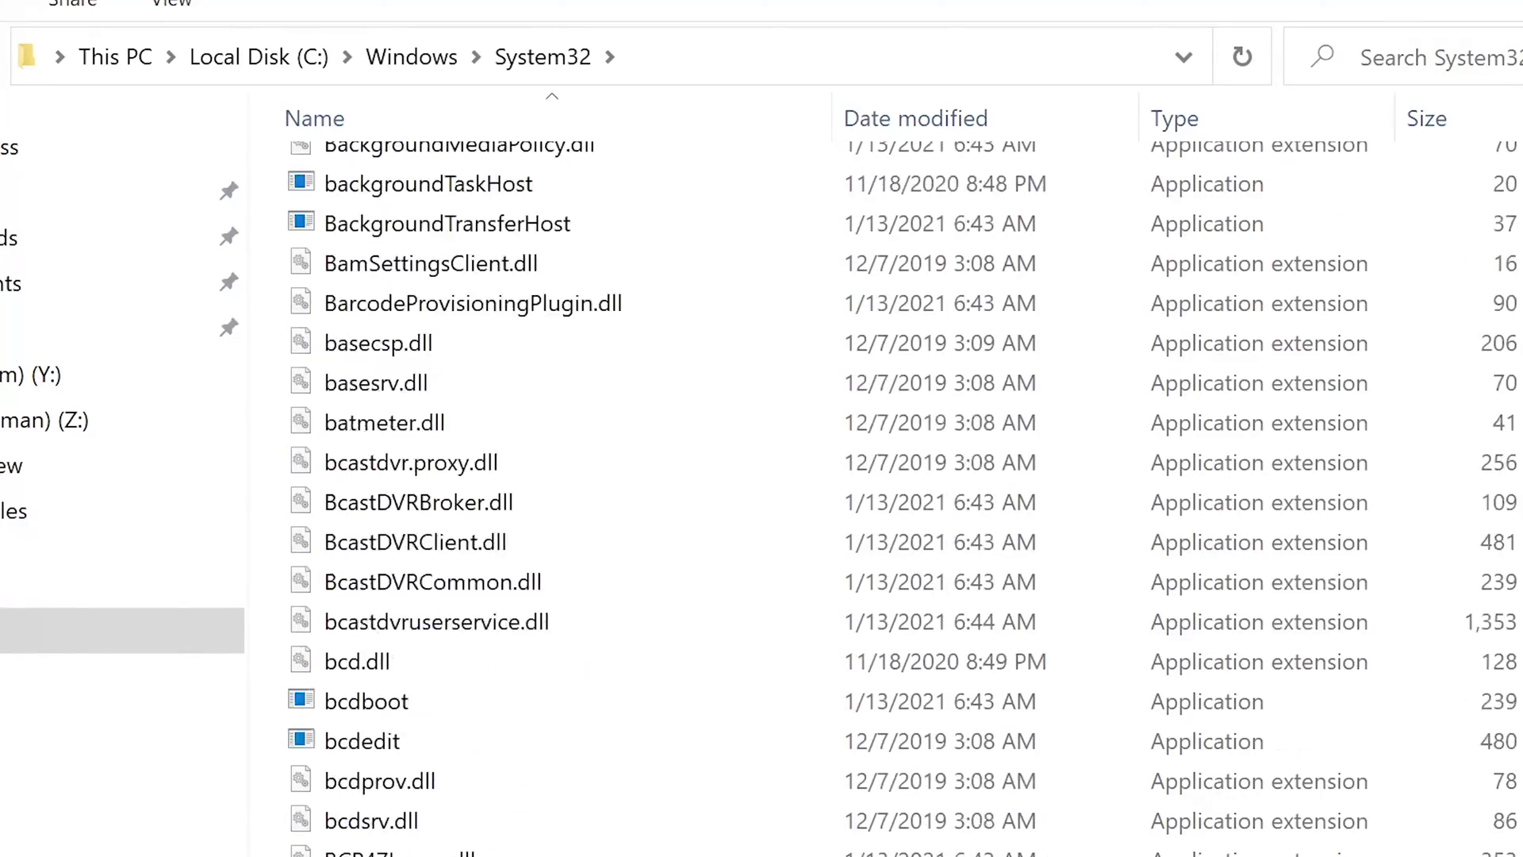
pyautogui.scroll(-20, 873, 492)
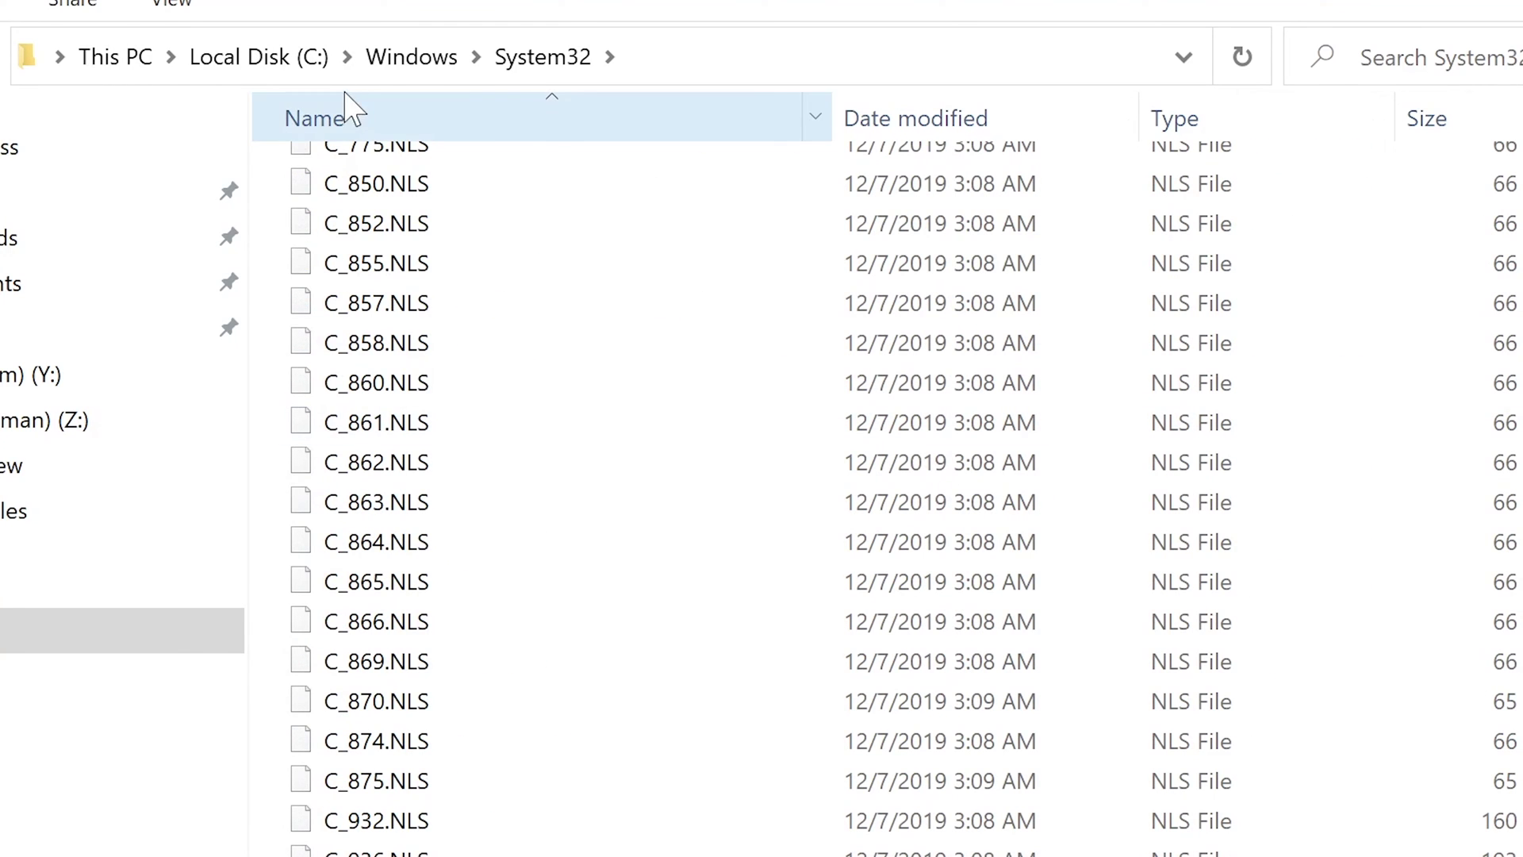
pyautogui.click(418, 57)
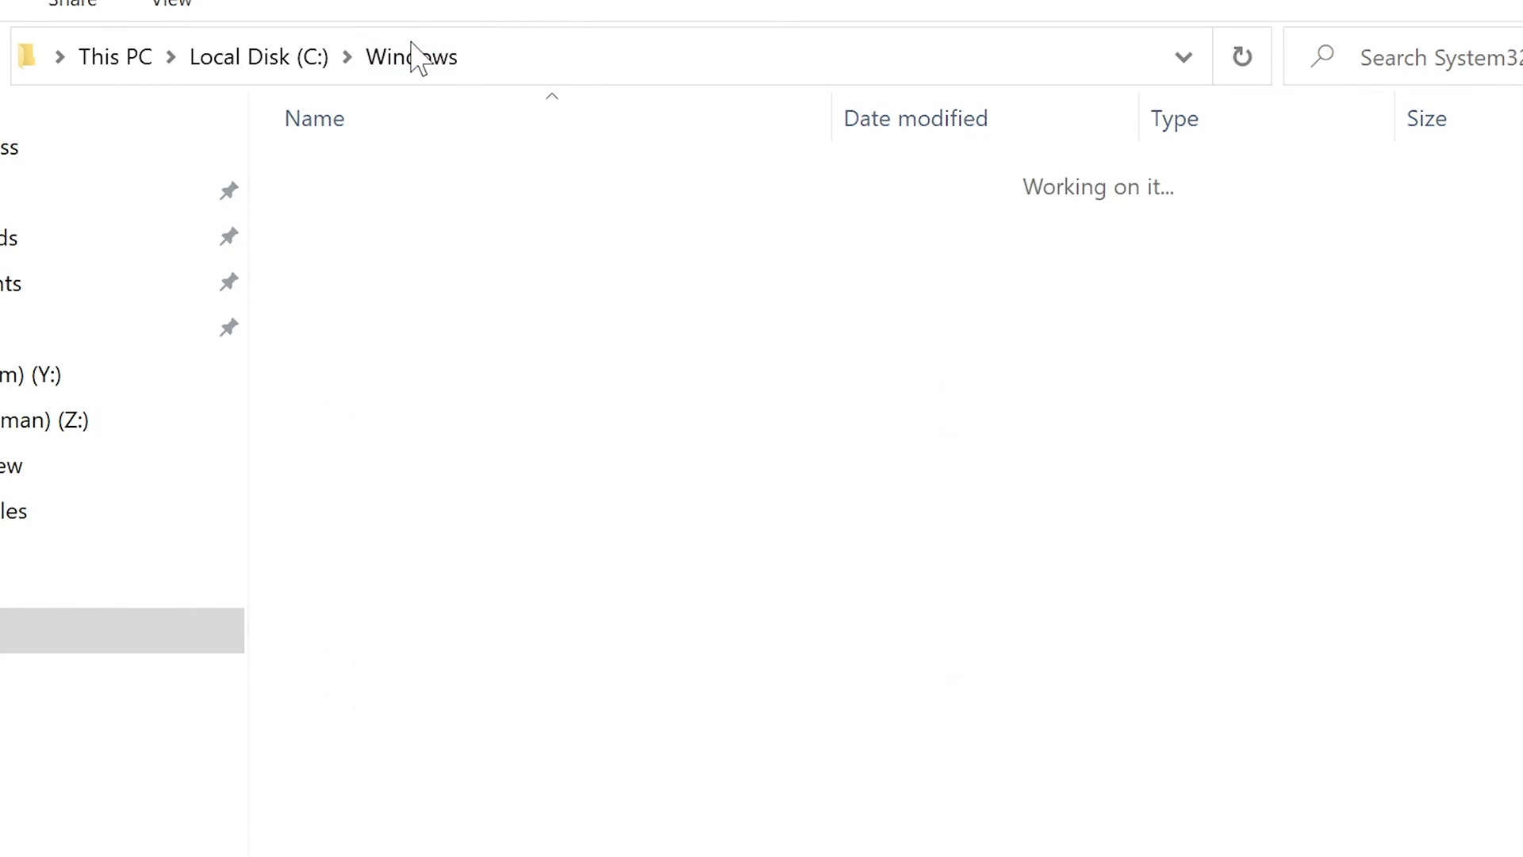
pyautogui.scroll(-3, 696, 702)
pyautogui.click(697, 701)
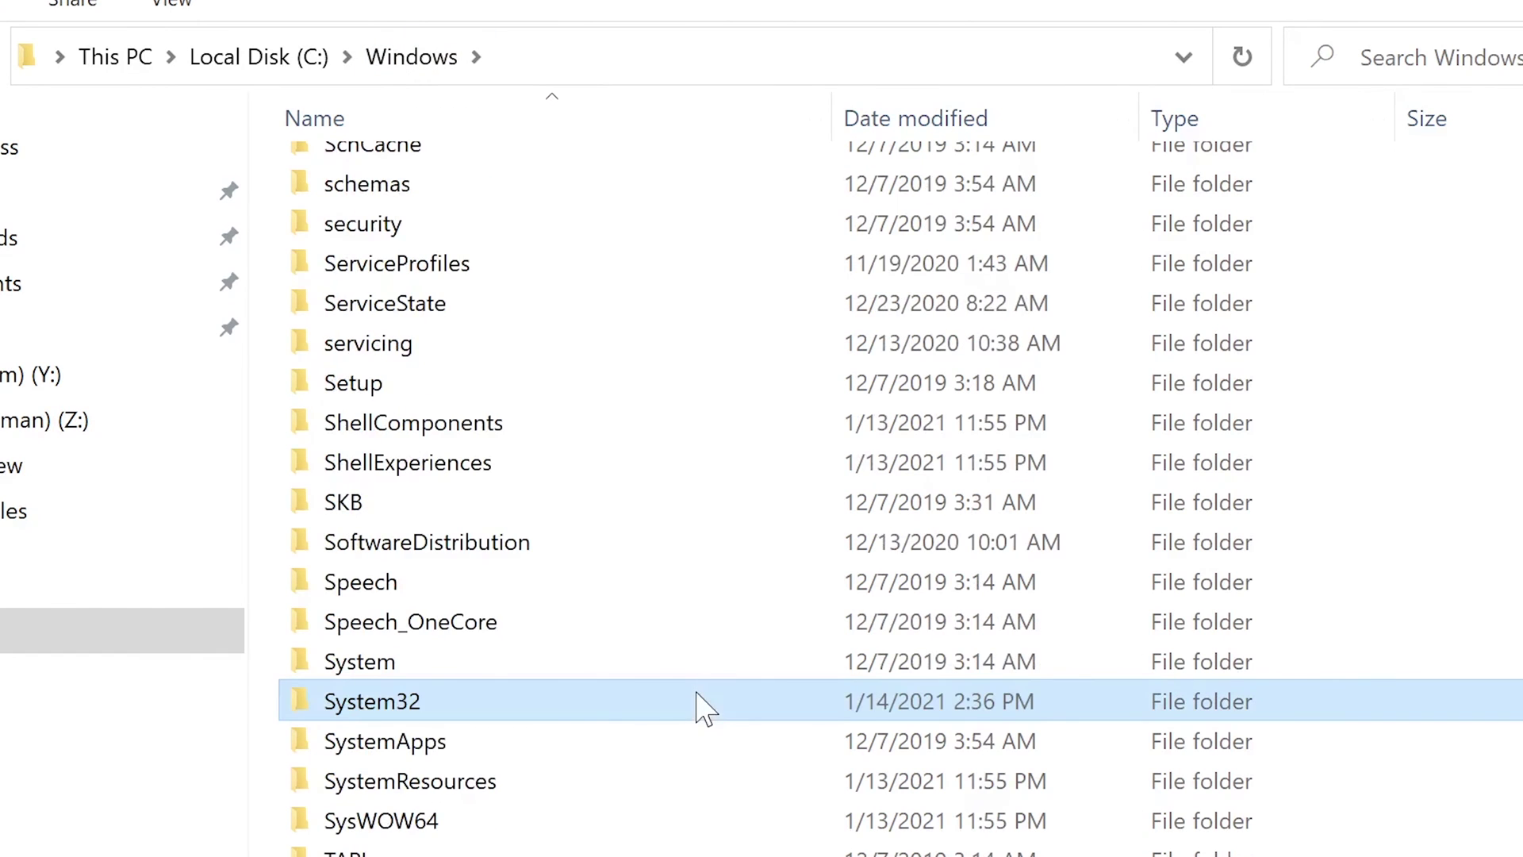
pyautogui.click(403, 825)
pyautogui.doubleClick(403, 825)
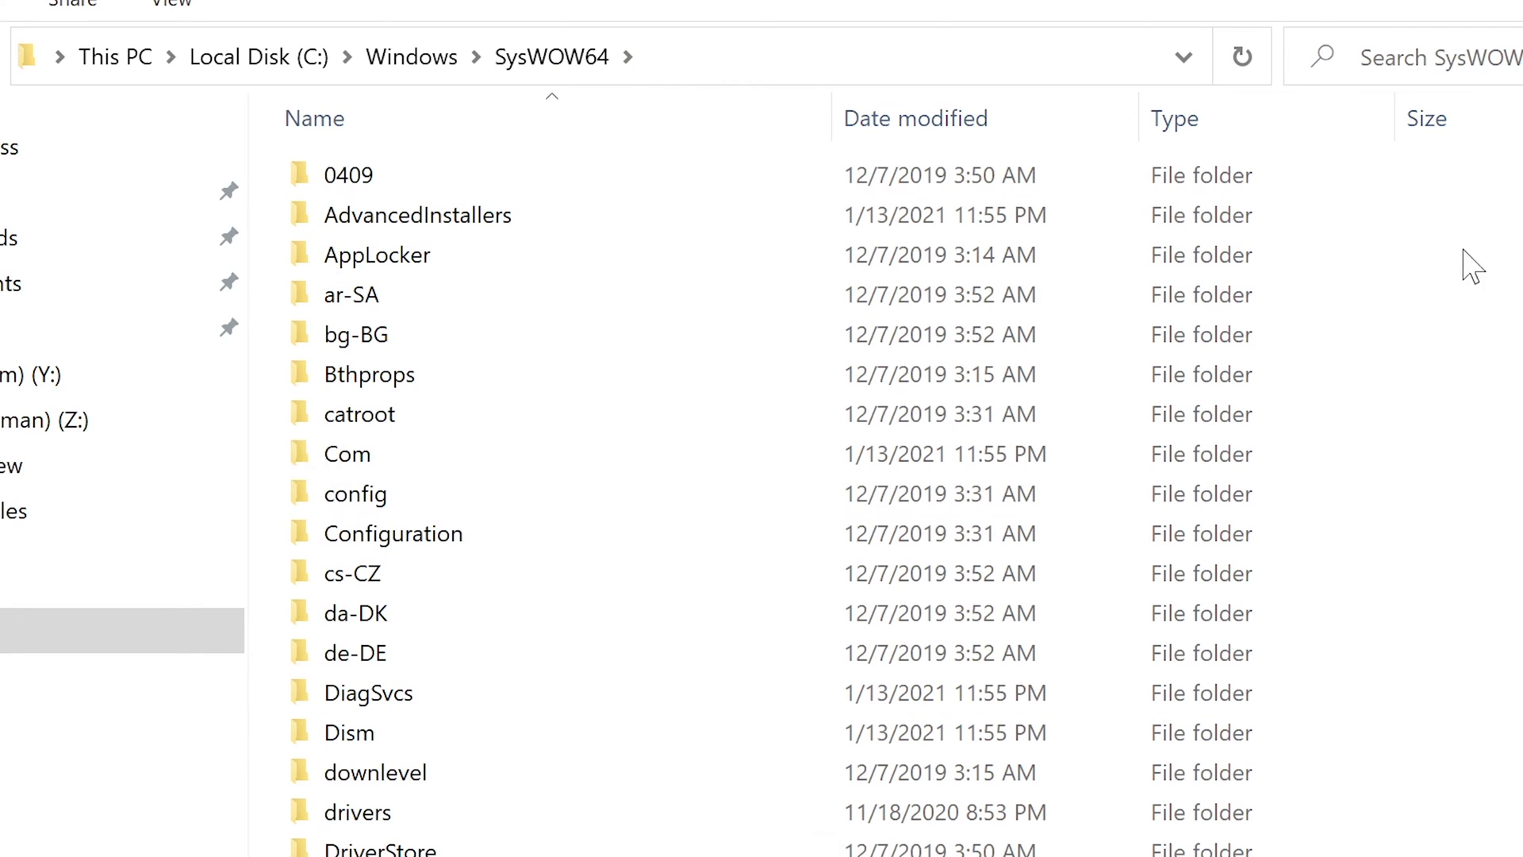
pyautogui.click(723, 73)
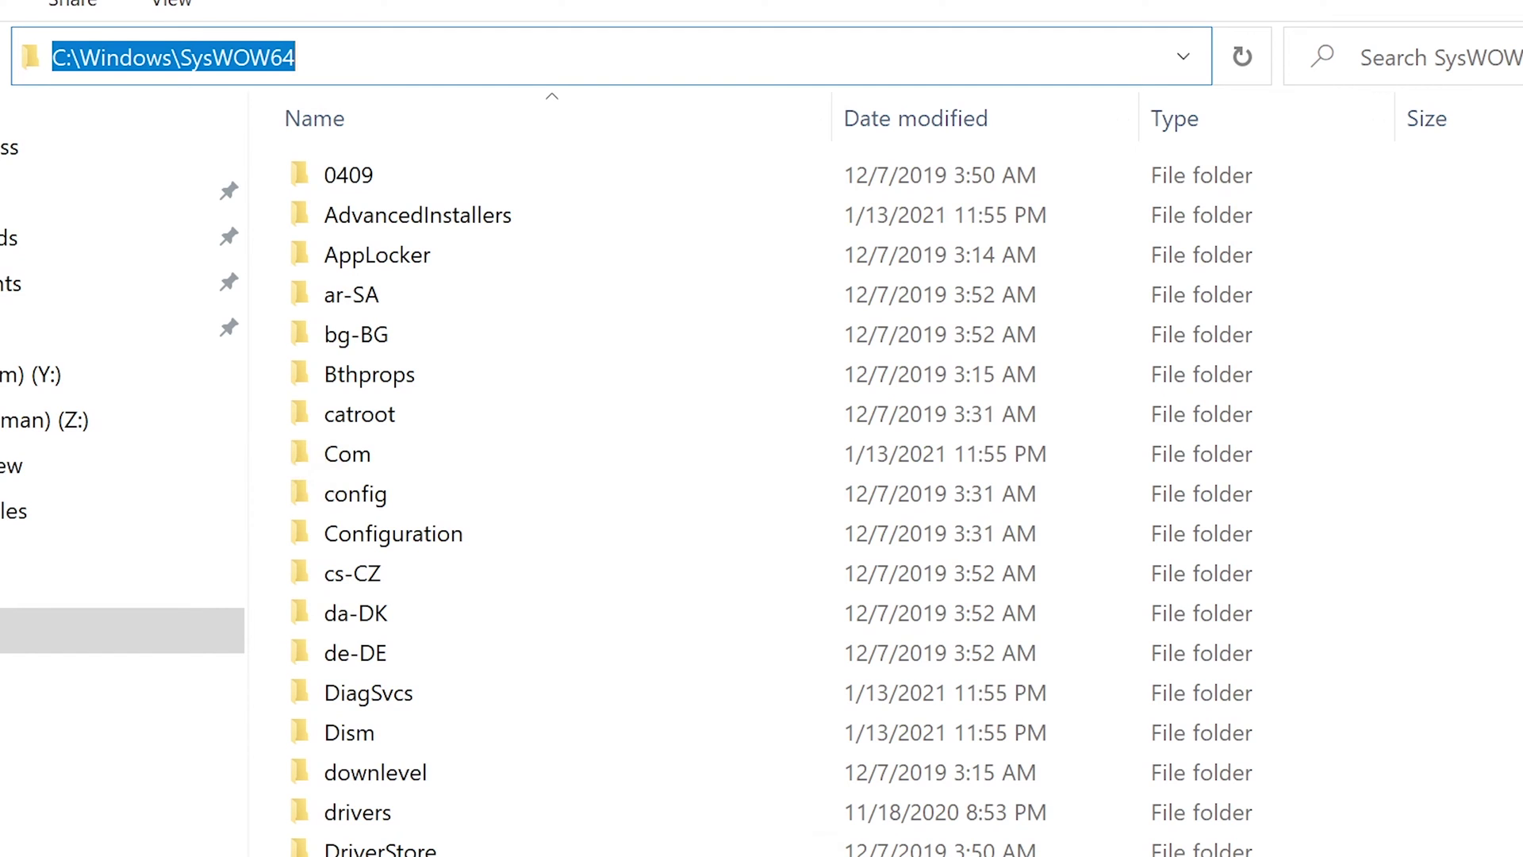
pyautogui.press('Escape')
pyautogui.scroll(-20, 794, 476)
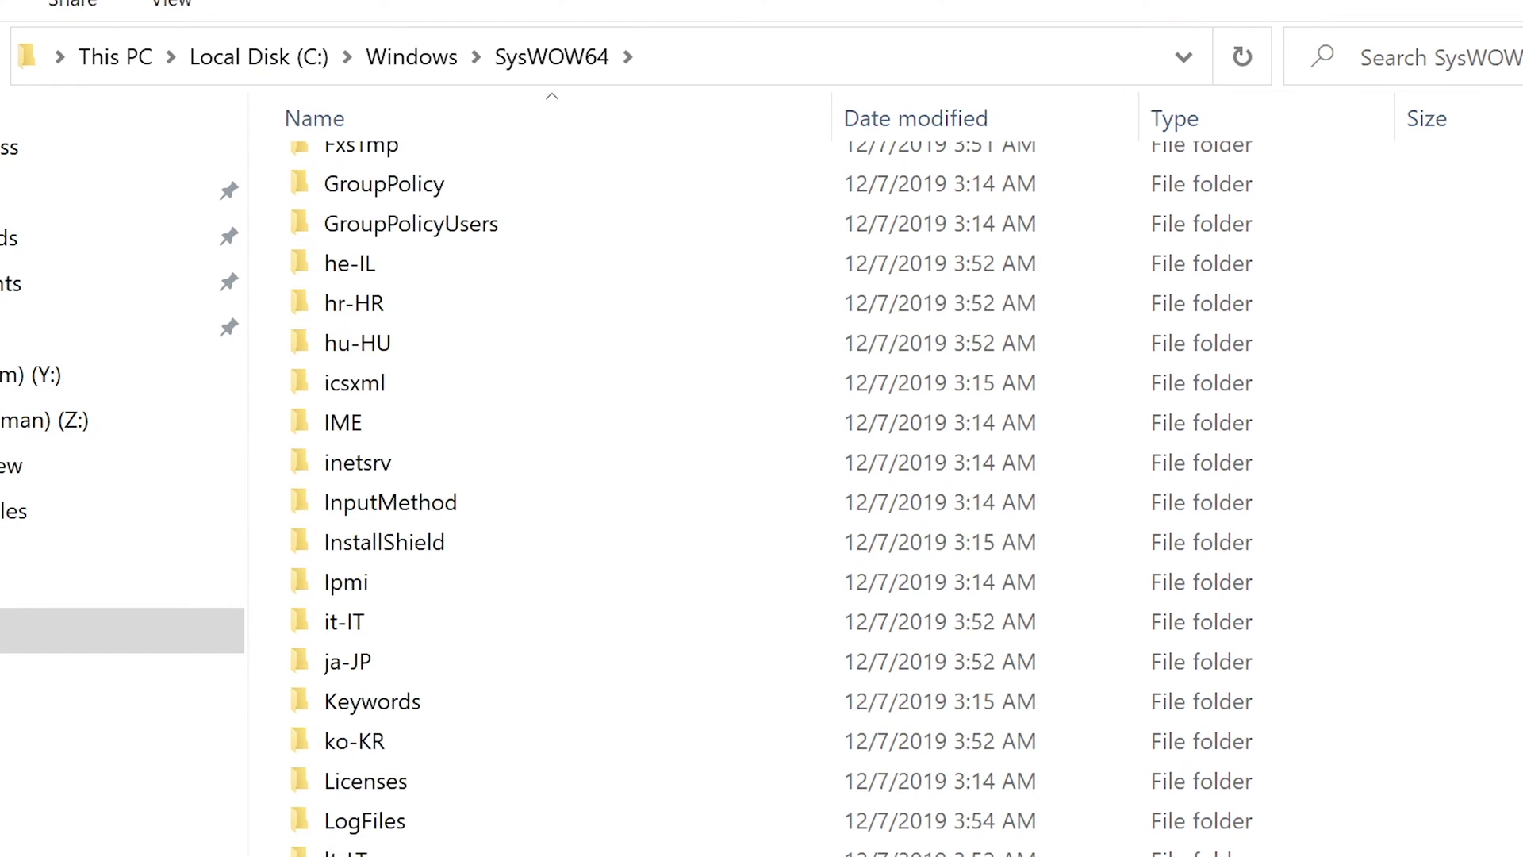
pyautogui.scroll(-13, 794, 476)
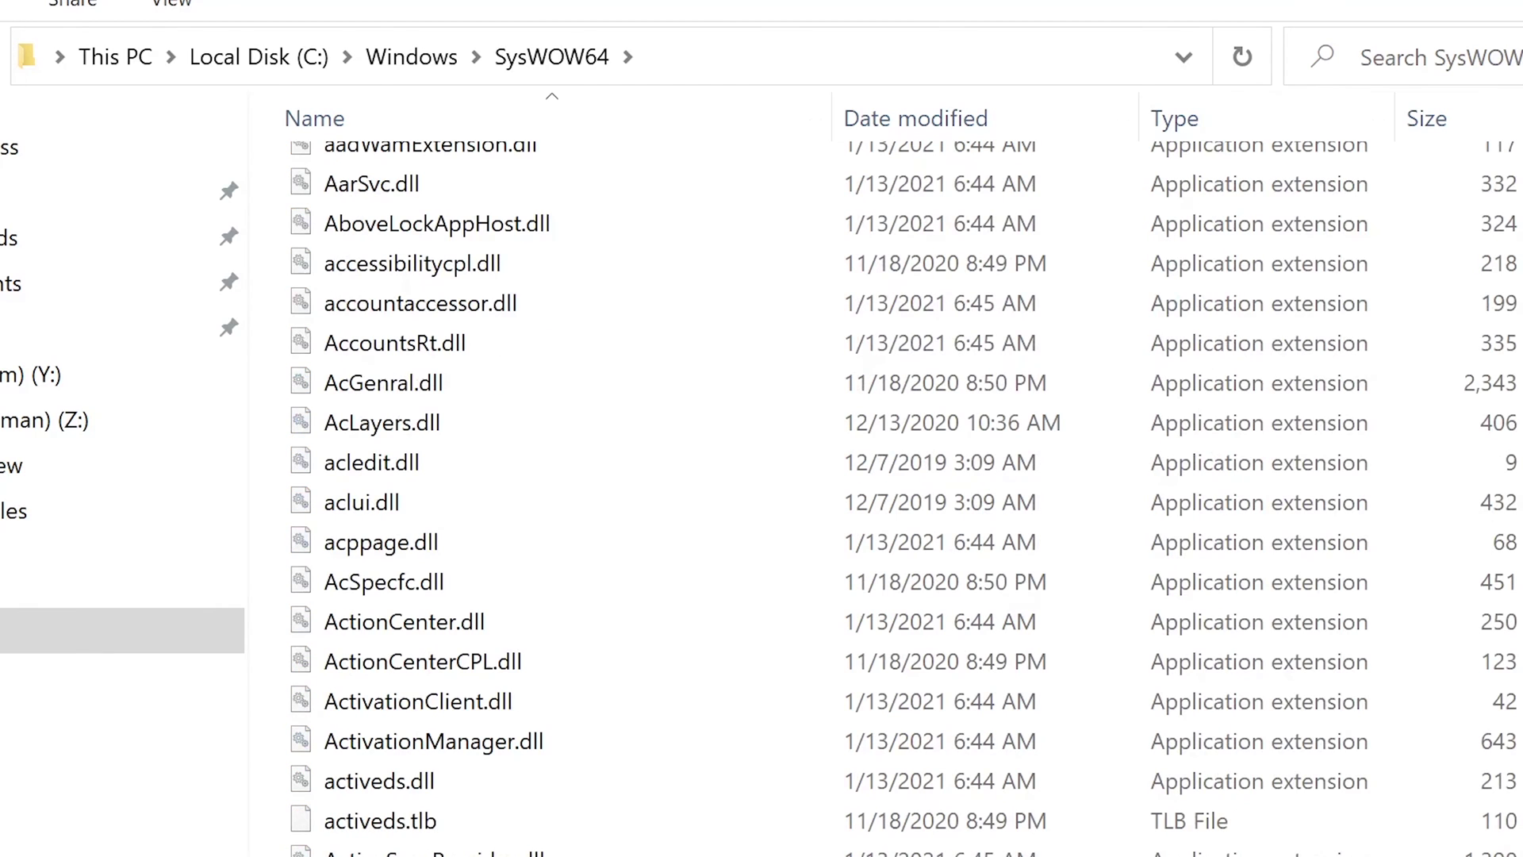
pyautogui.hotkey('alt', 'Left')
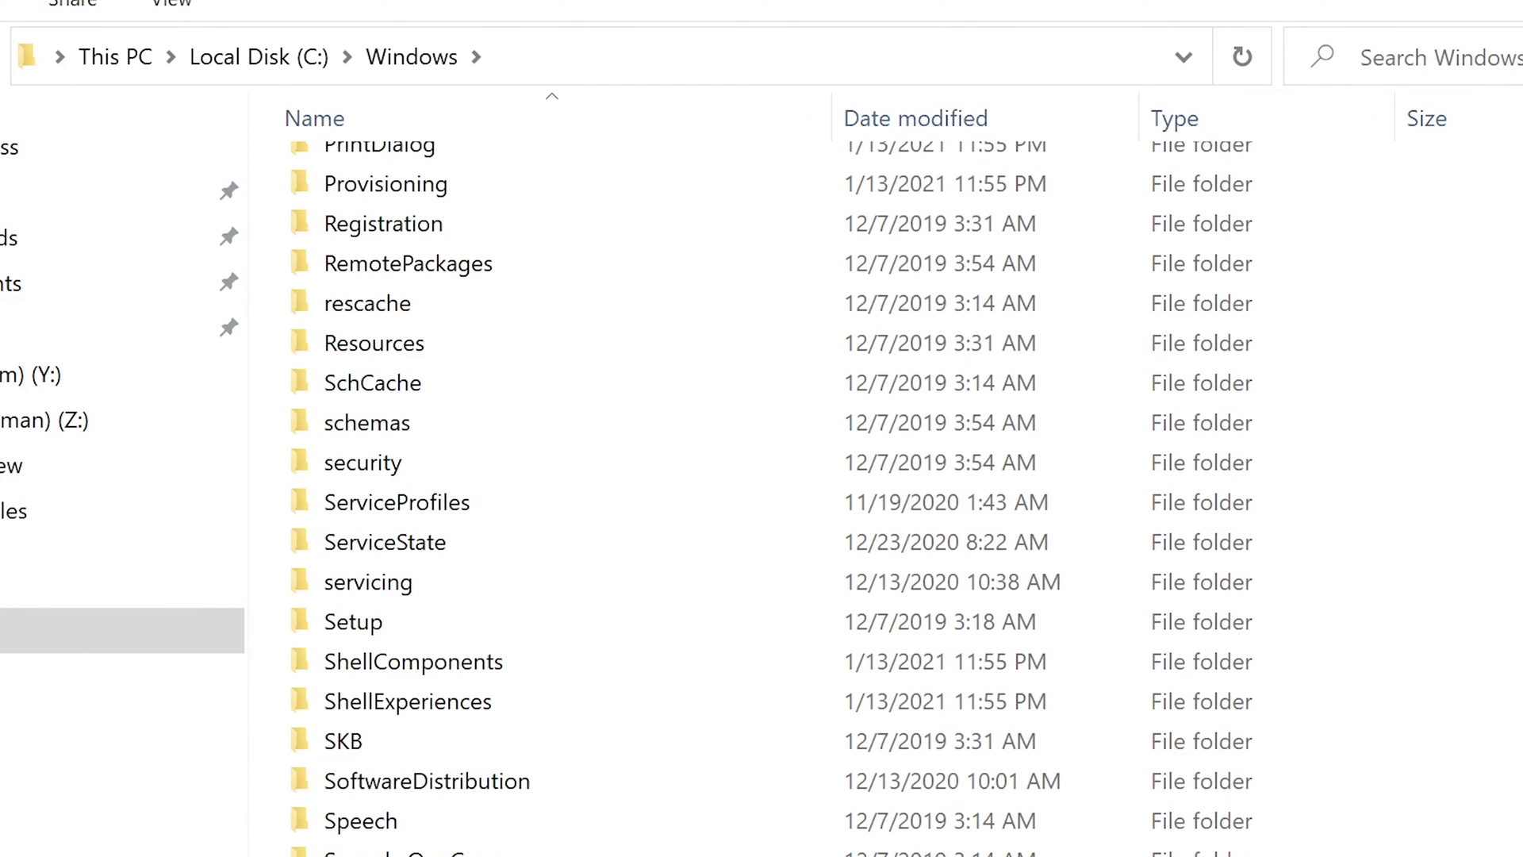
pyautogui.hotkey('alt', 'Left')
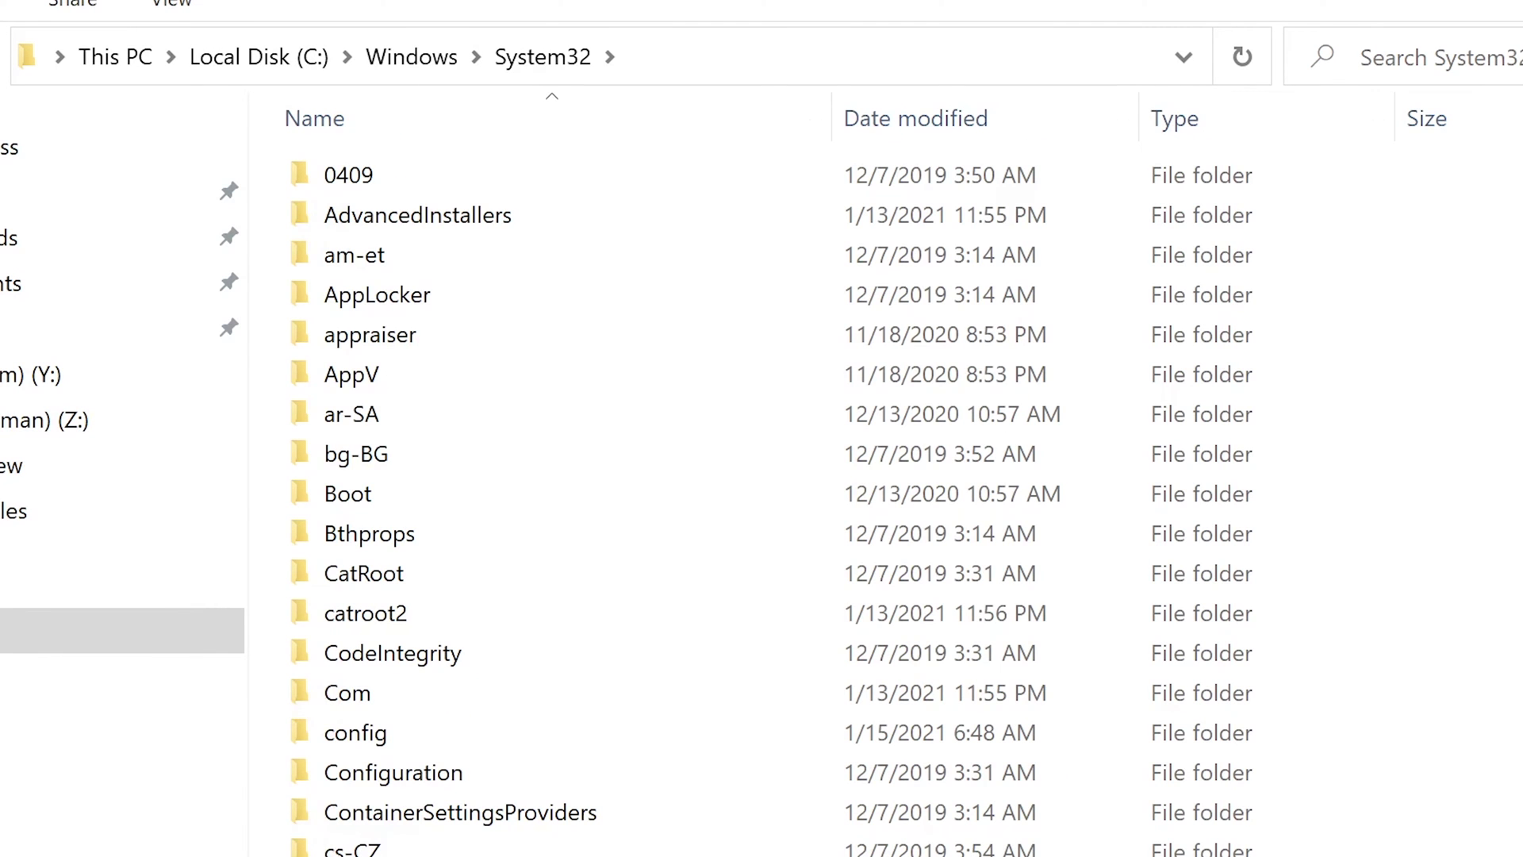
pyautogui.hotkey('alt', 'Right')
pyautogui.scroll(-5, 913, 353)
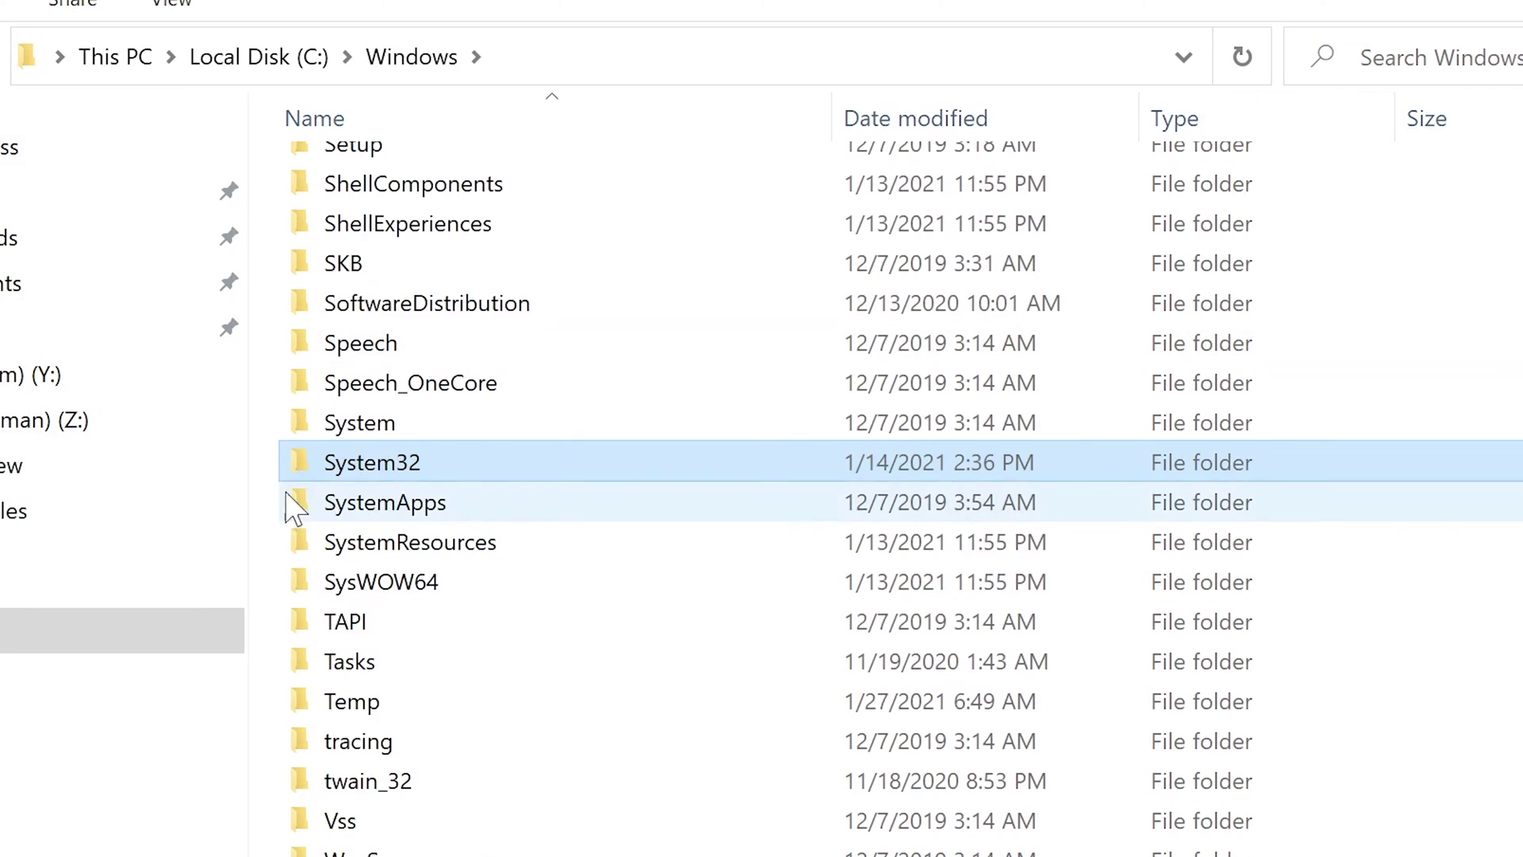
pyautogui.click(436, 587)
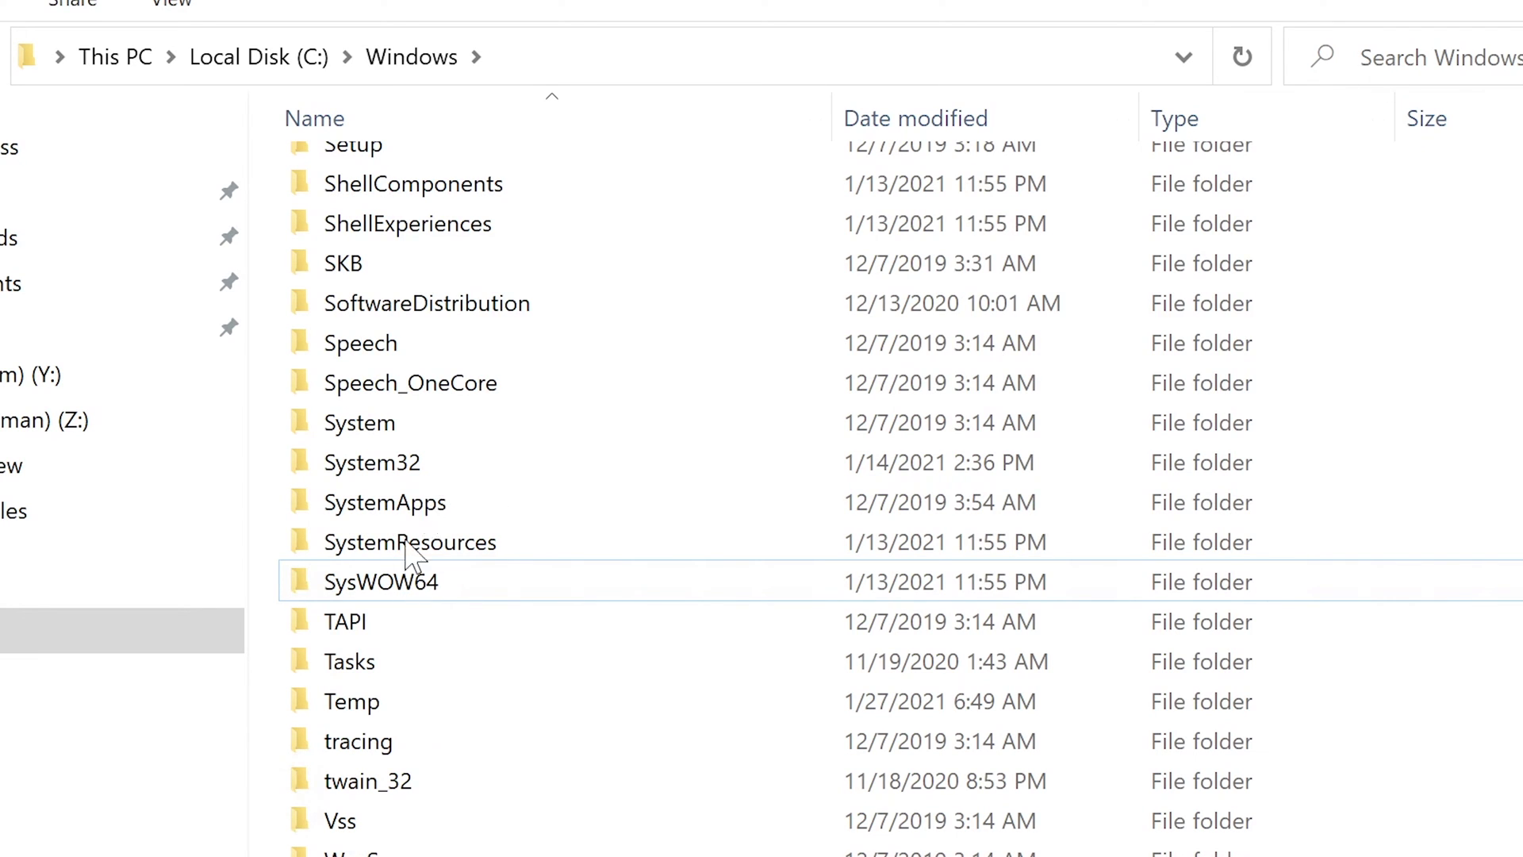
pyautogui.doubleClick(388, 587)
pyautogui.scroll(-11, 634, 619)
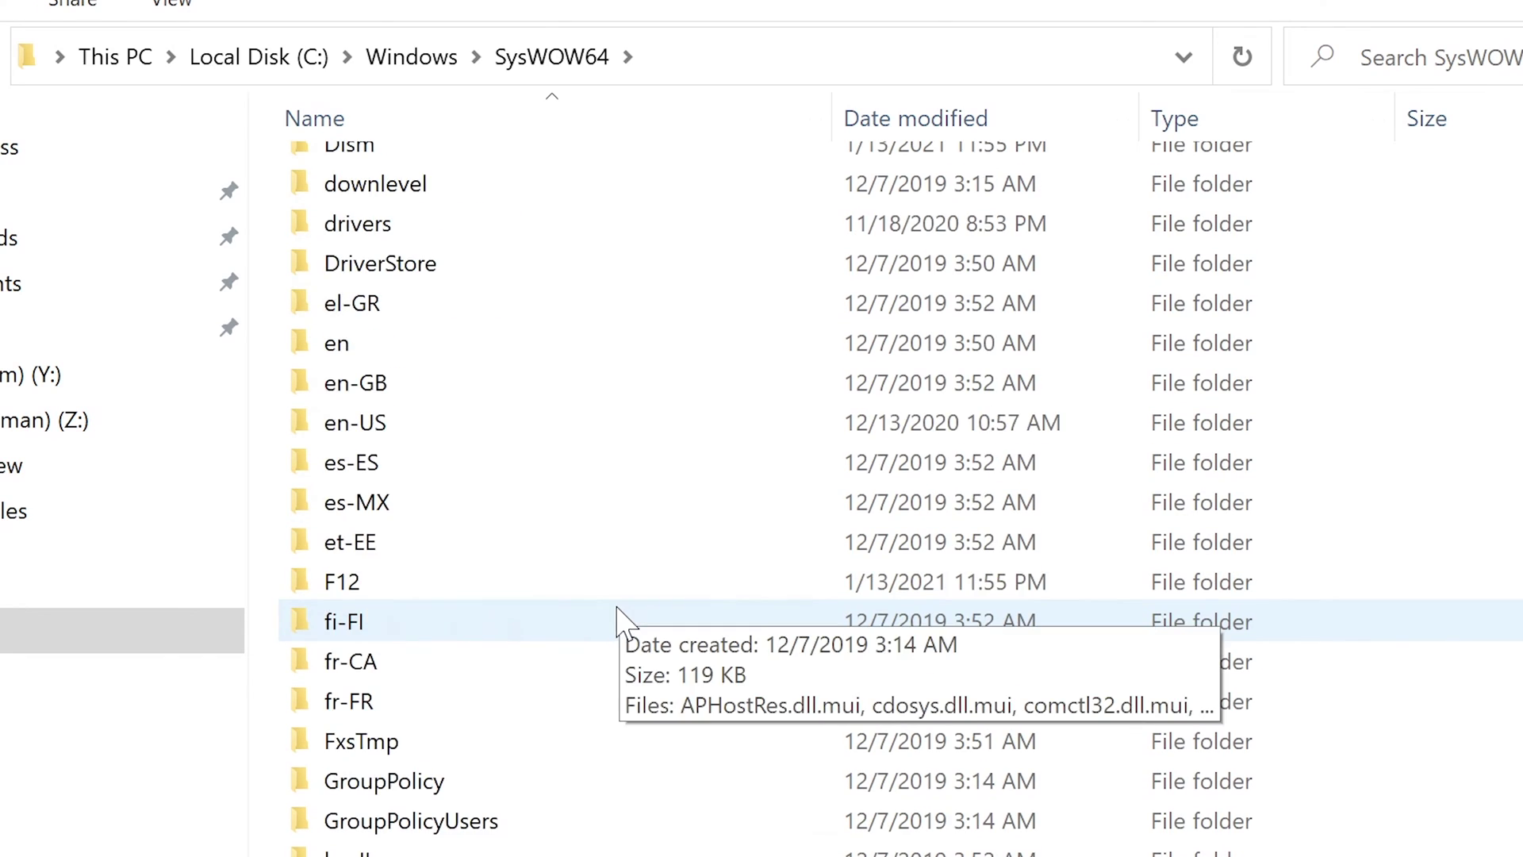
pyautogui.scroll(-20, 687, 635)
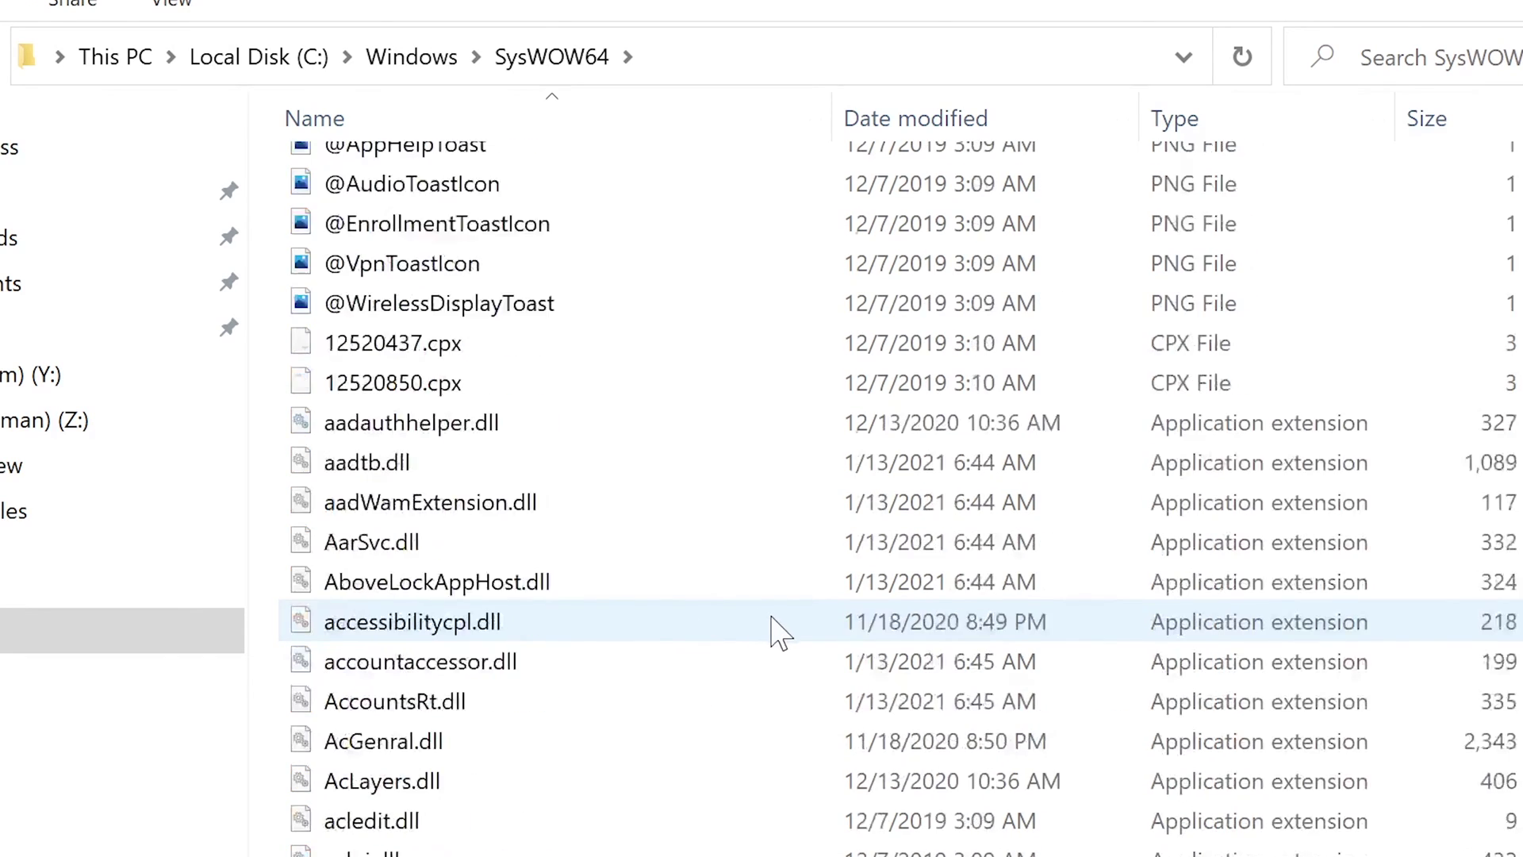
pyautogui.scroll(-20, 793, 634)
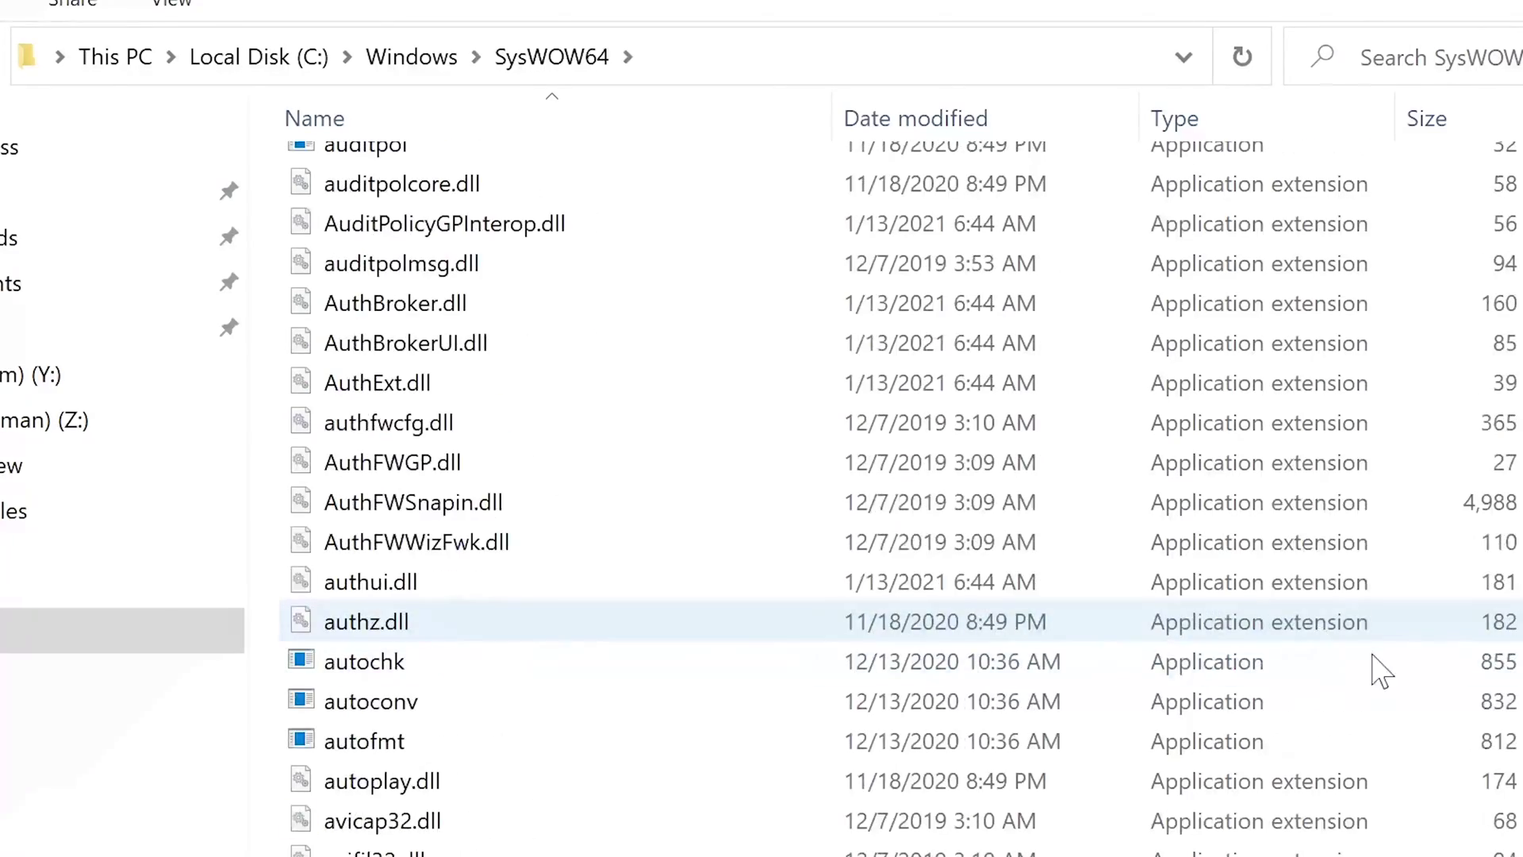
pyautogui.scroll(-20, 902, 498)
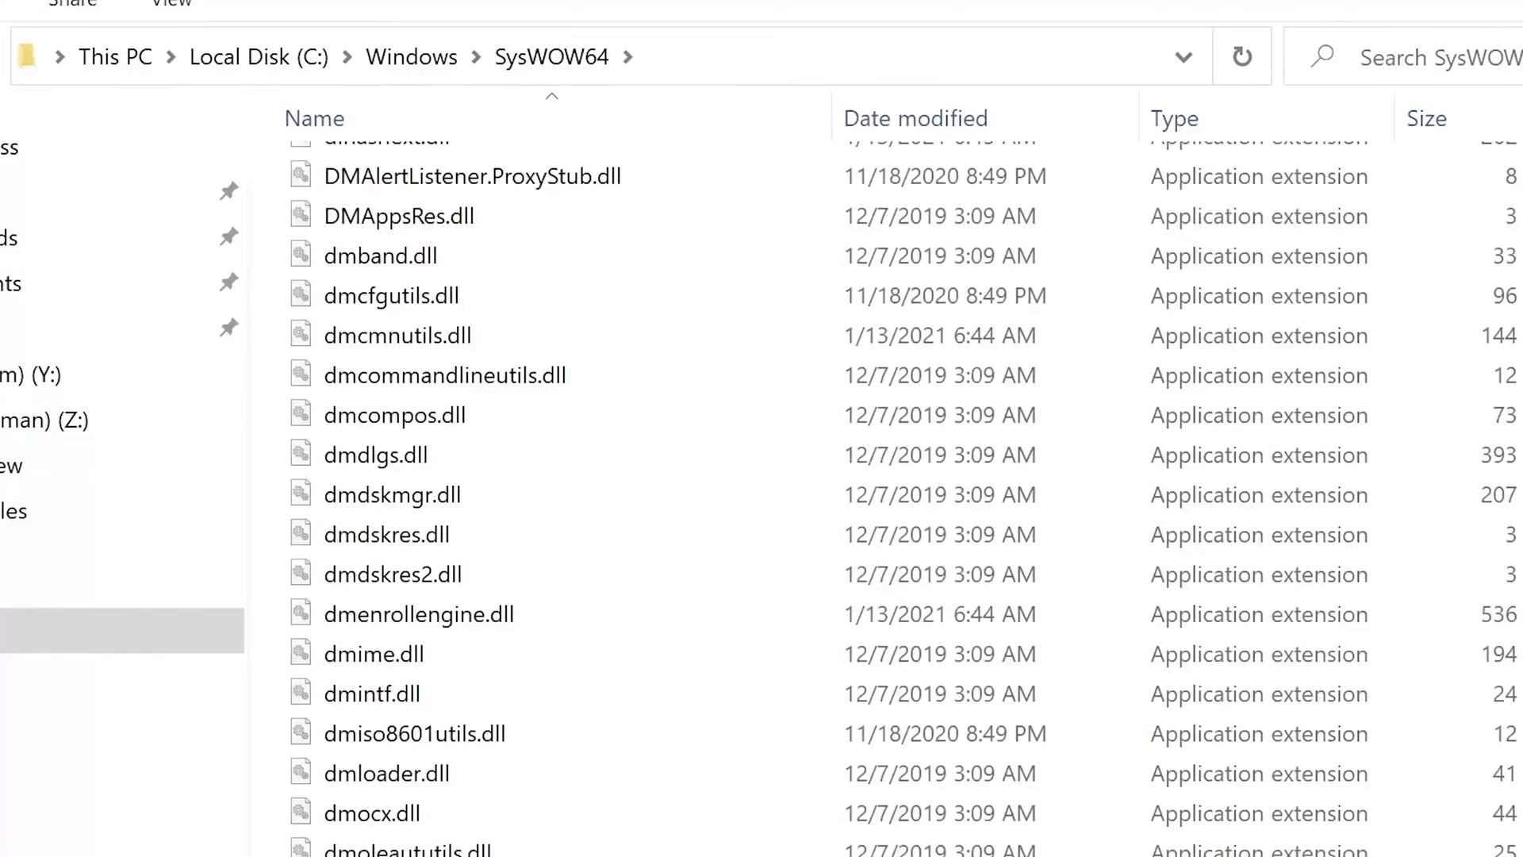
pyautogui.scroll(-20, 902, 499)
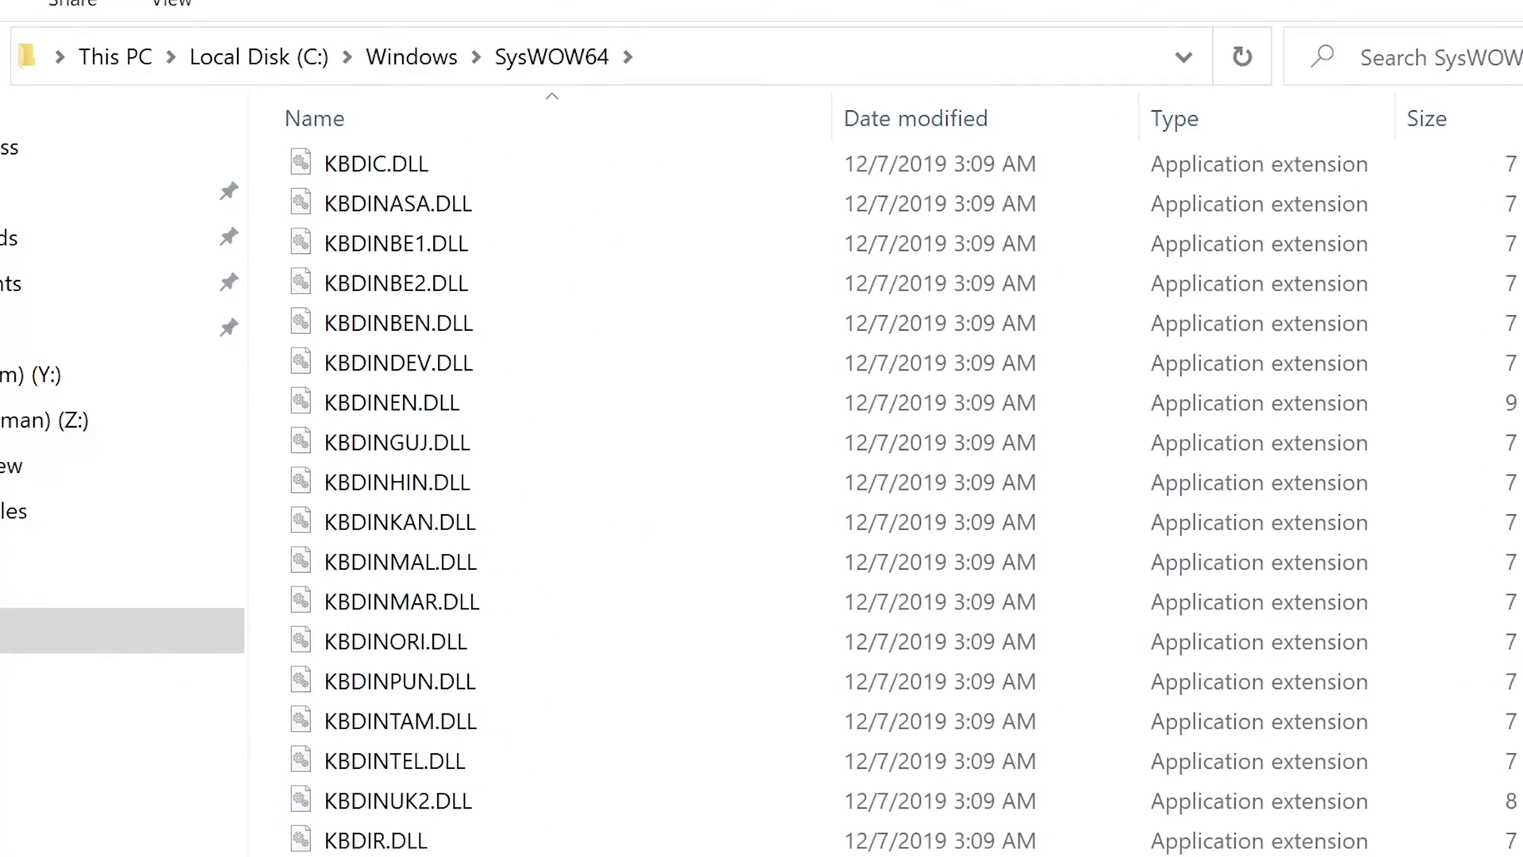
pyautogui.scroll(-20, 902, 498)
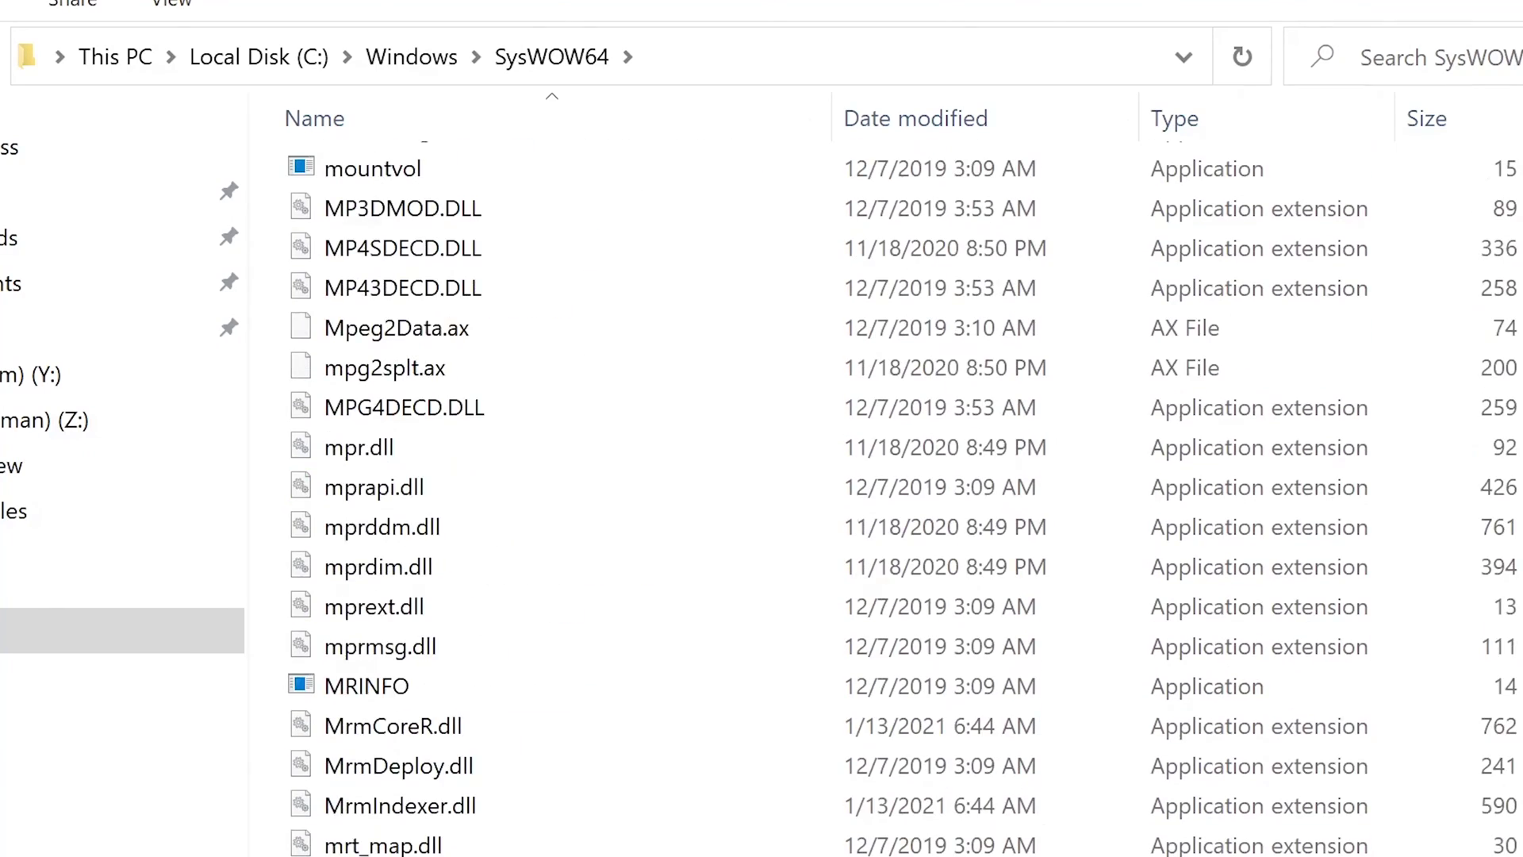
pyautogui.scroll(-20, 902, 499)
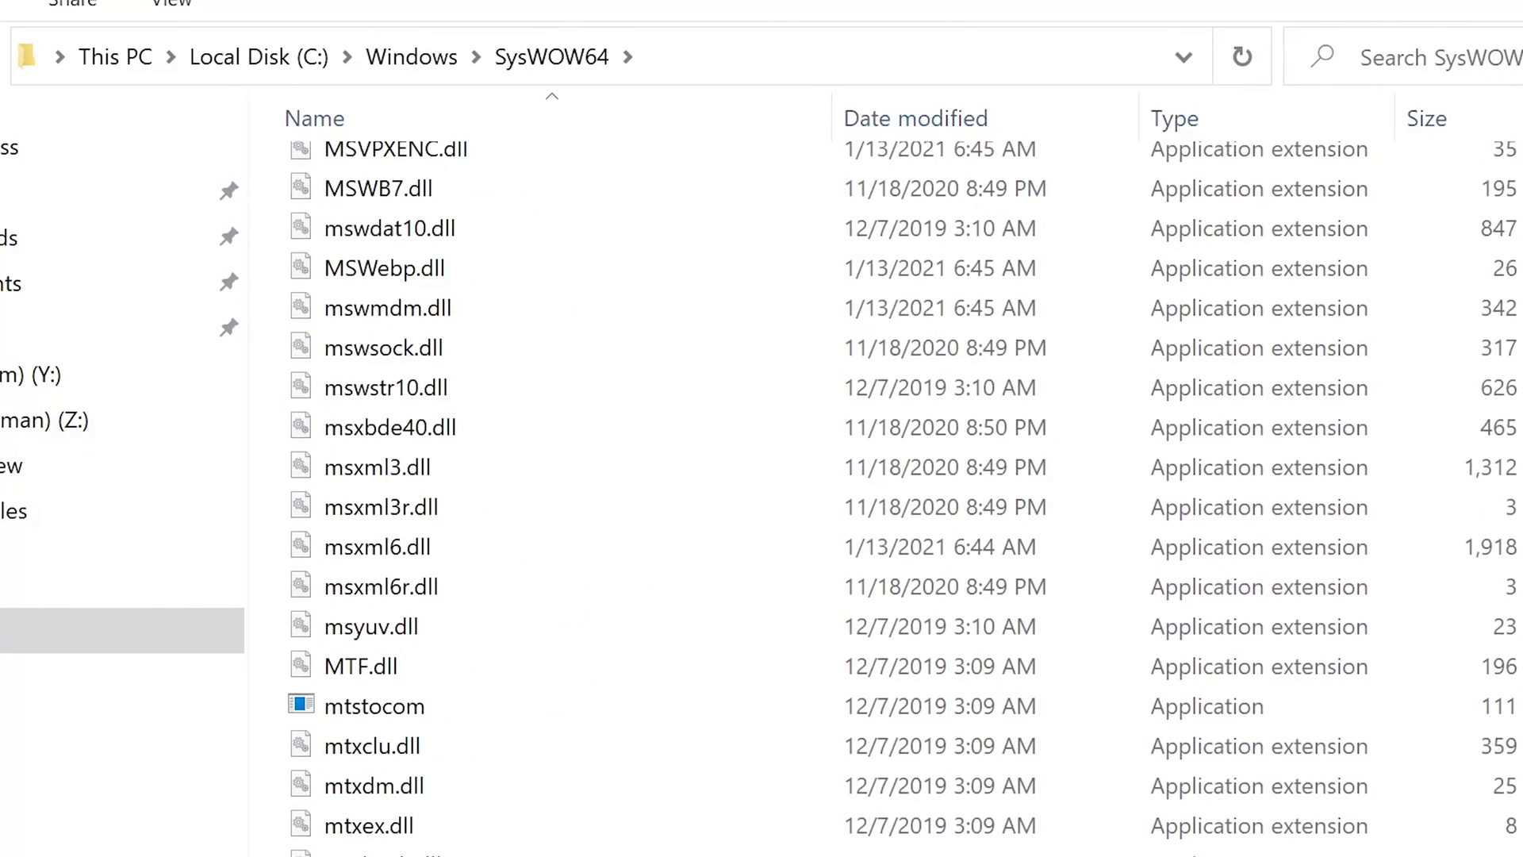
pyautogui.scroll(-20, 663, 579)
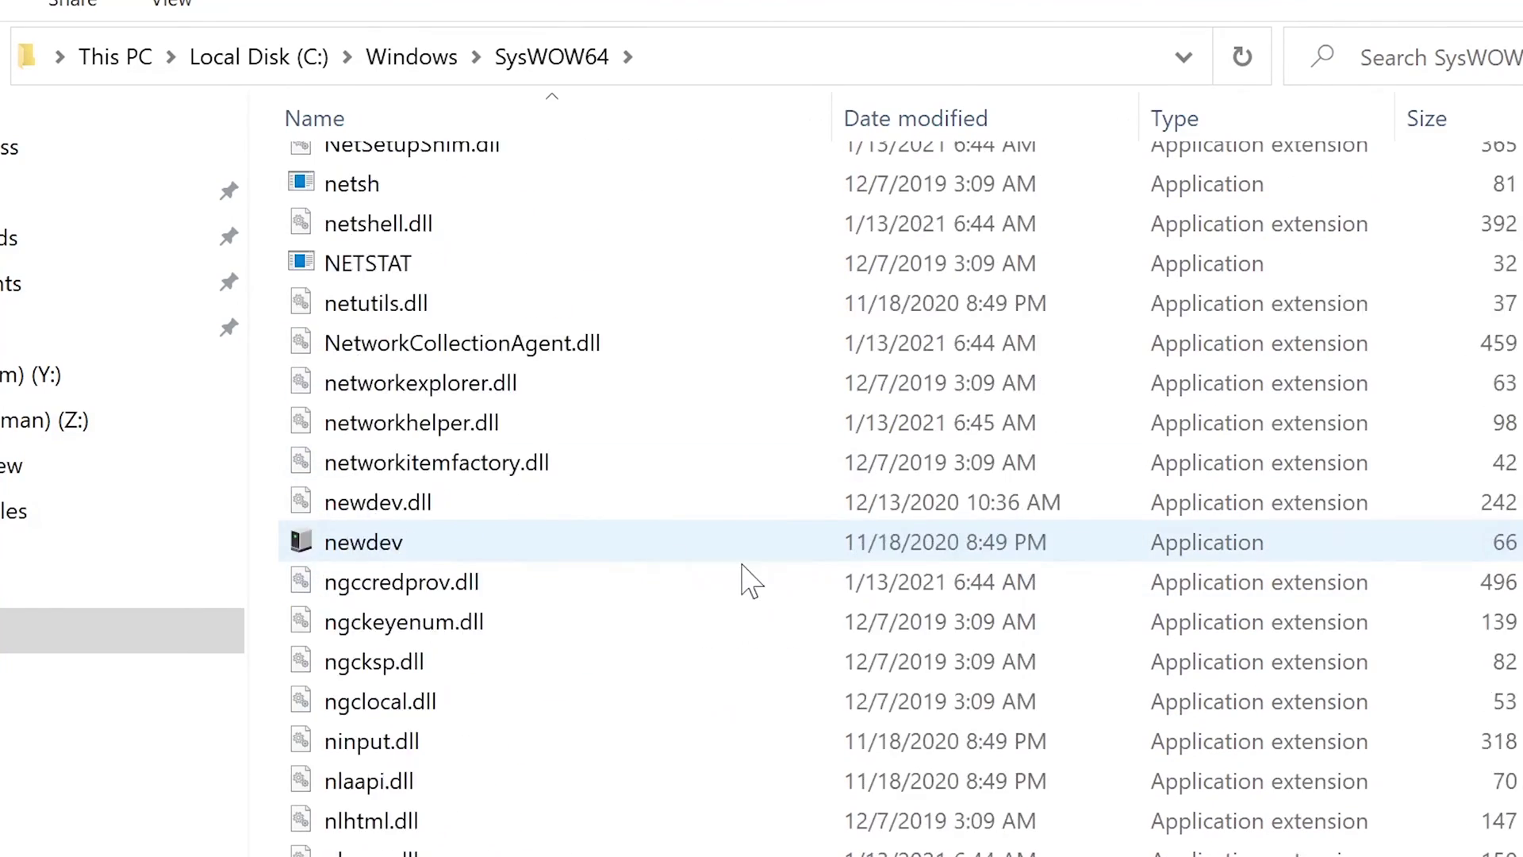
pyautogui.scroll(-20, 749, 581)
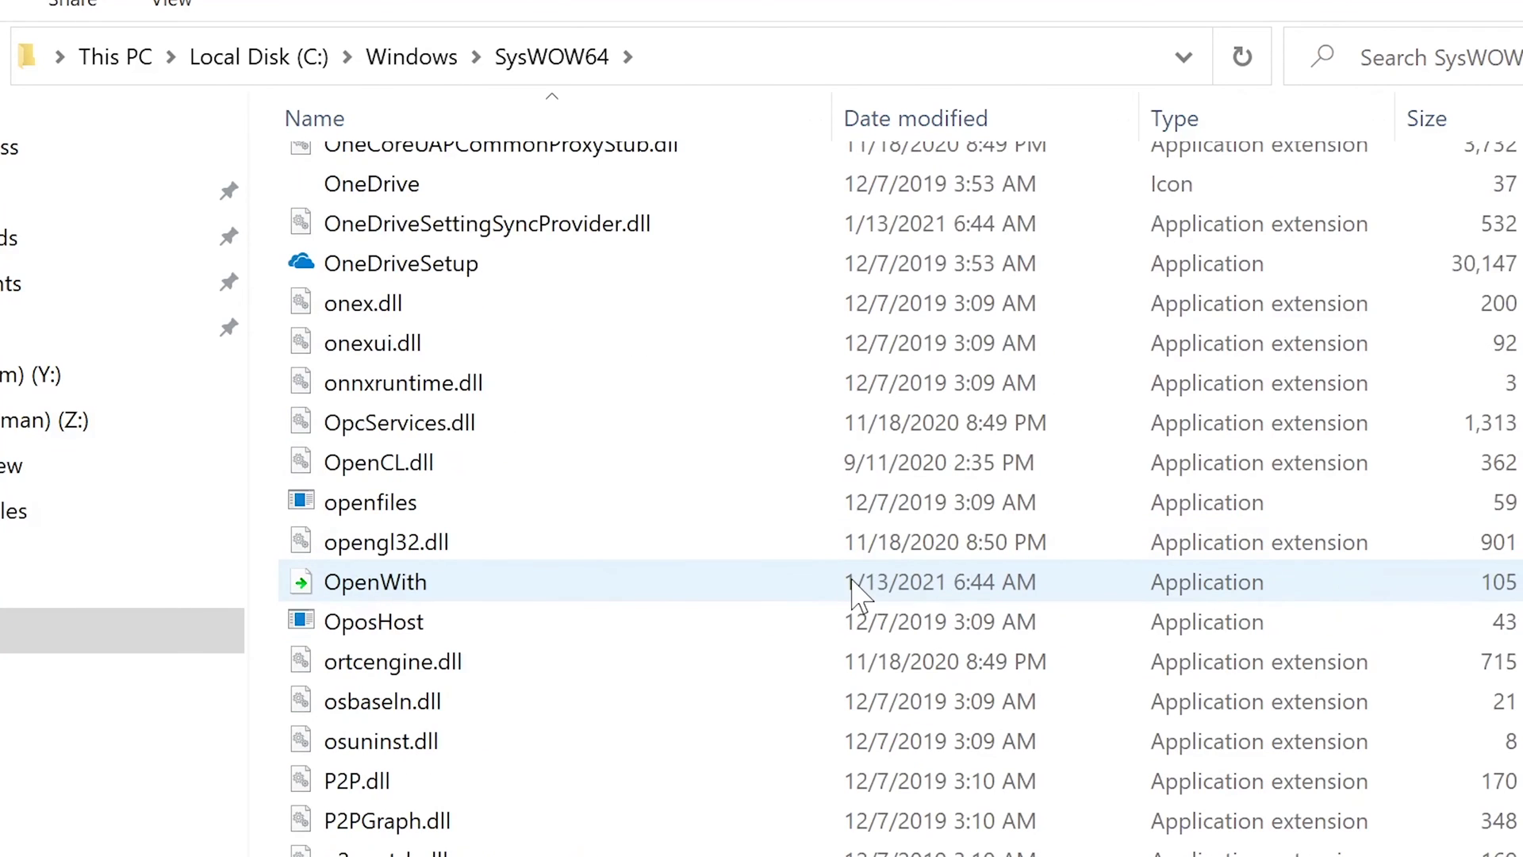
# Draw a blue pen arrow pointing at MSVCR71.dll on the snip, then close Snipping Tool.
pyautogui.hotkey('alt', 'Tab')
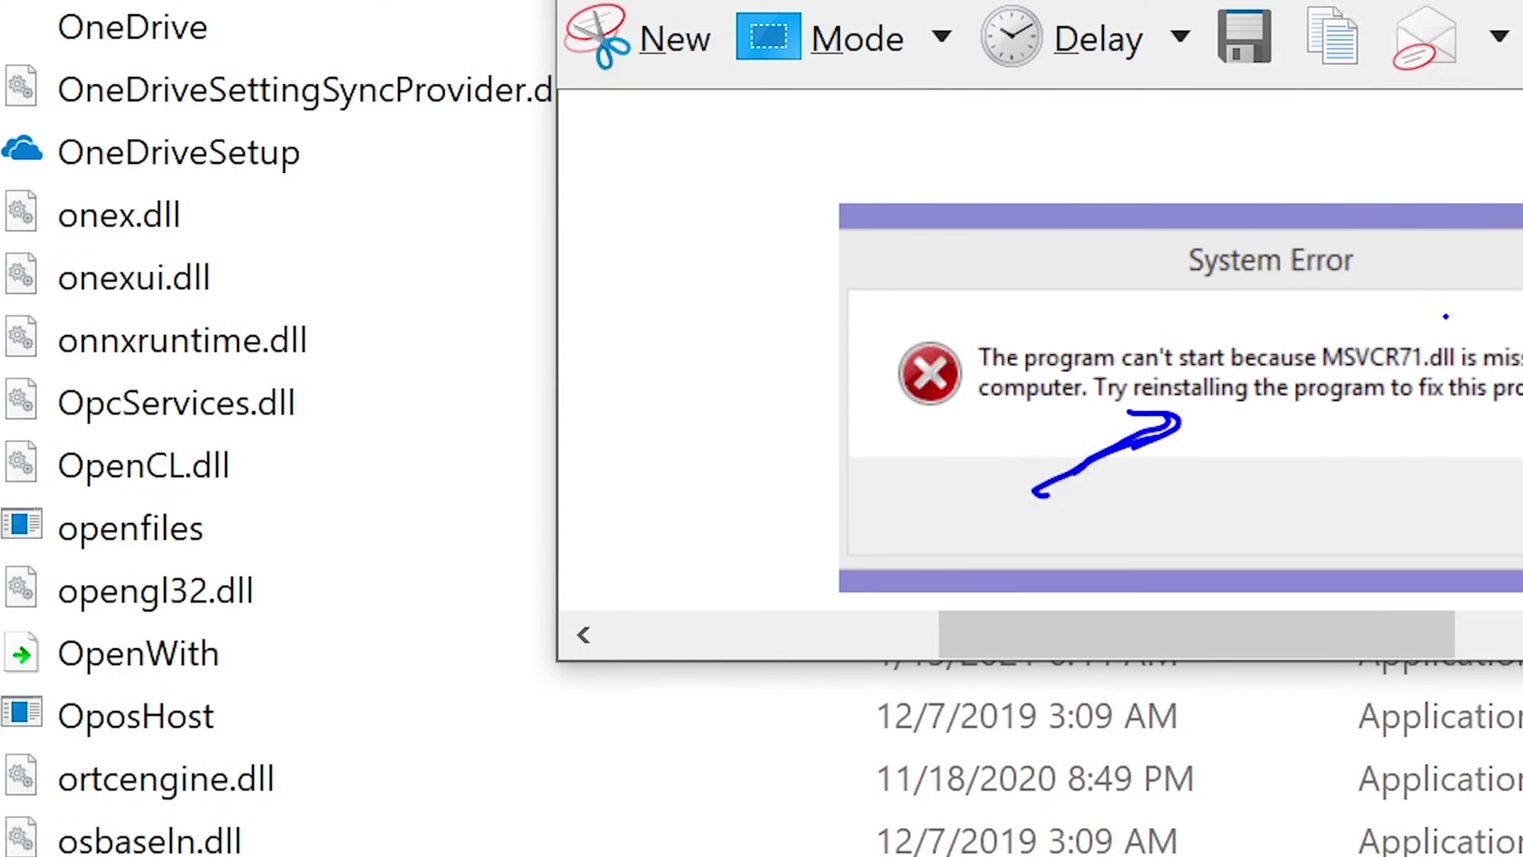
pyautogui.moveTo(1492, 254)
pyautogui.mouseDown()
pyautogui.moveTo(1436, 321)
pyautogui.moveTo(1466, 326)
pyautogui.mouseUp()
pyautogui.moveTo(1383, 7); pyautogui.dragTo(1274, 59)
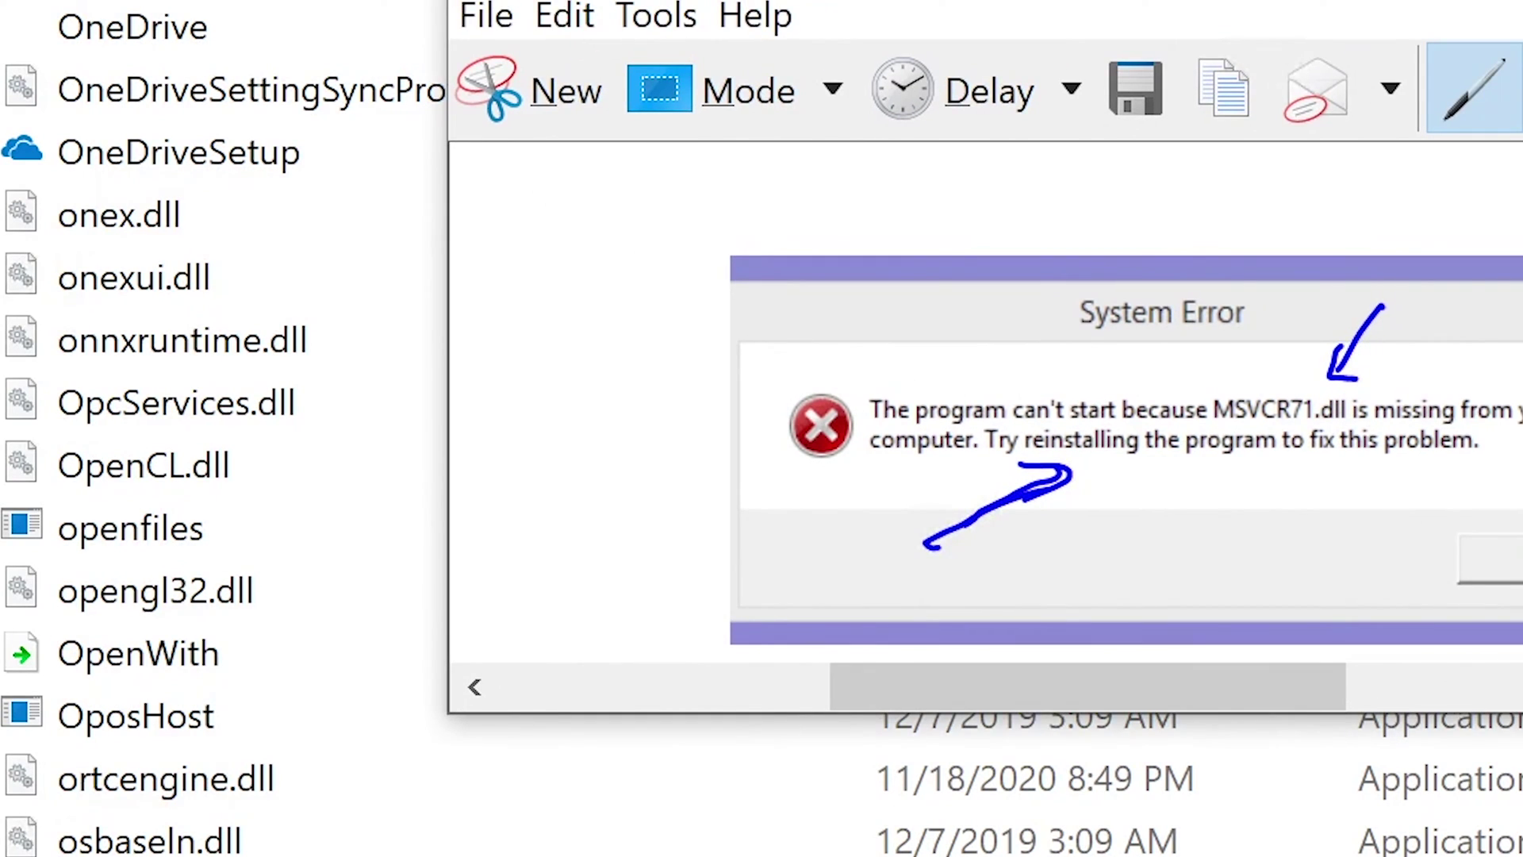
pyautogui.hotkey('alt', 'F4')
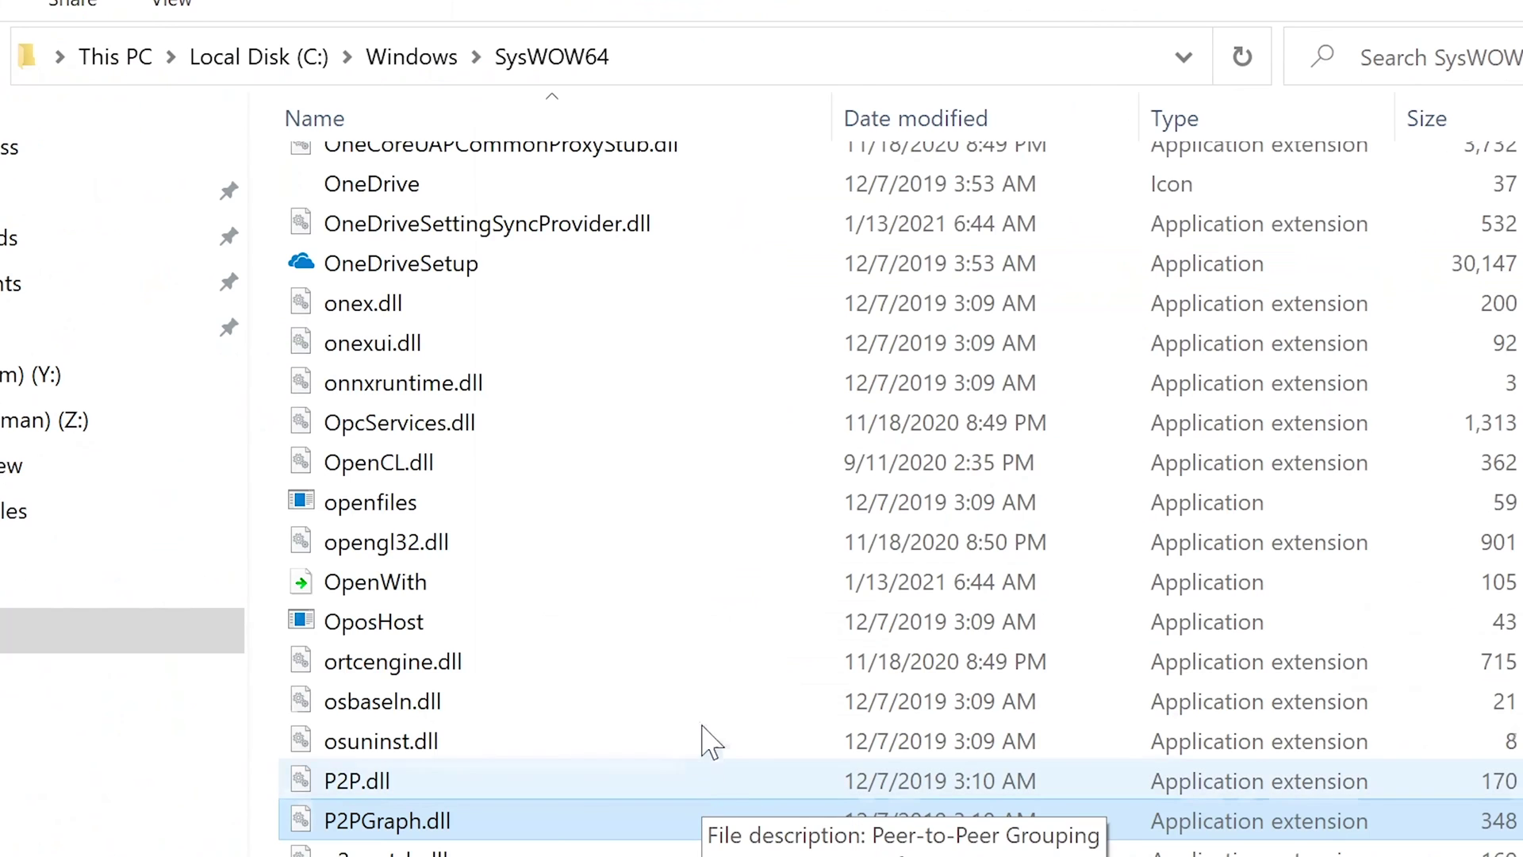
# Search the SysWOW64 folder for .ocx files.
pyautogui.scroll(-15, 724, 826)
pyautogui.scroll(-6, 793, 723)
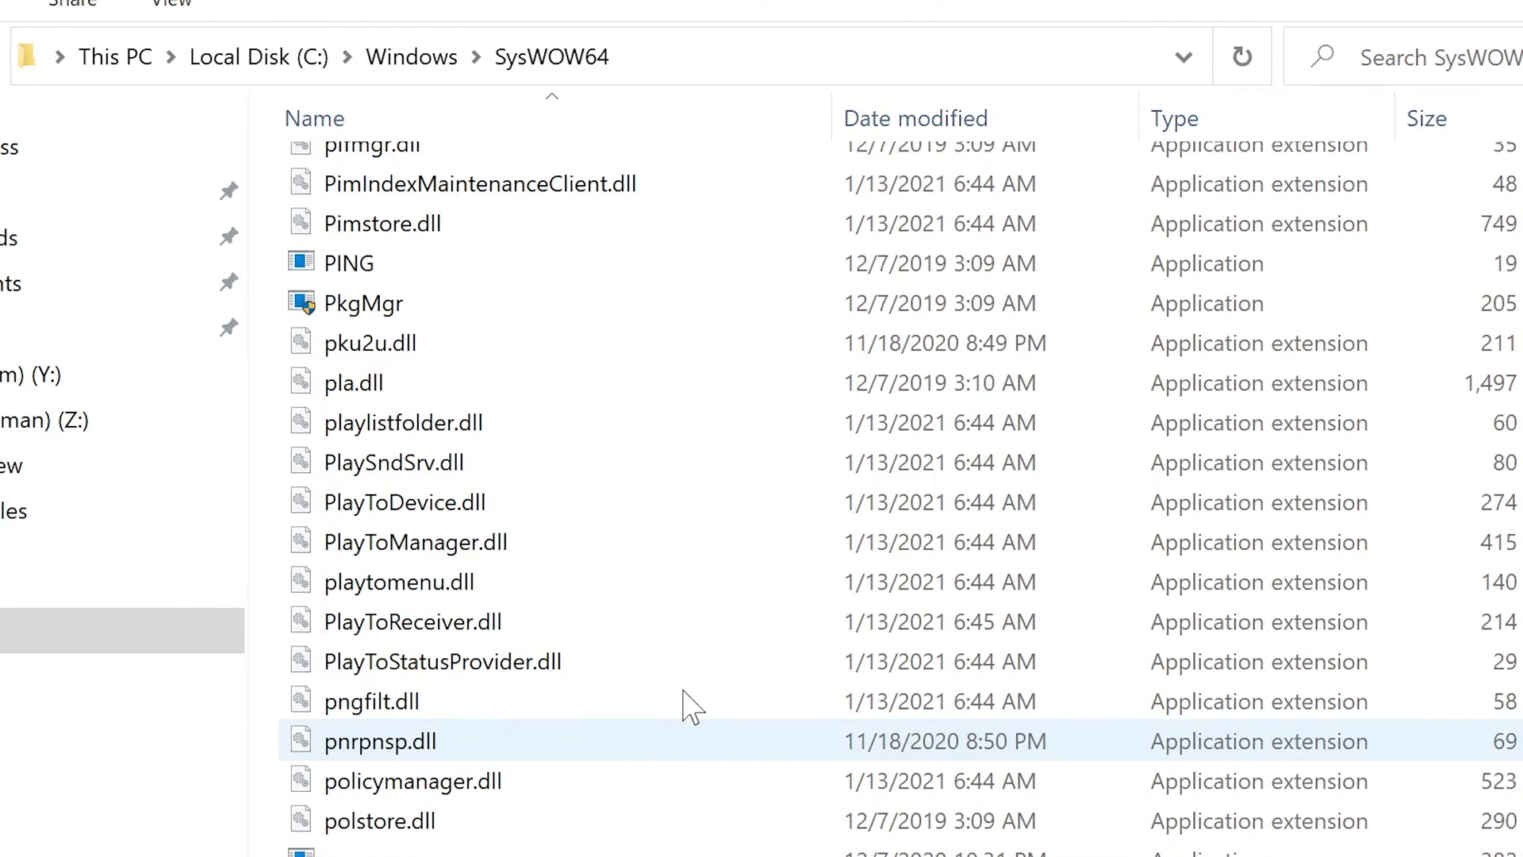
pyautogui.click(1452, 64)
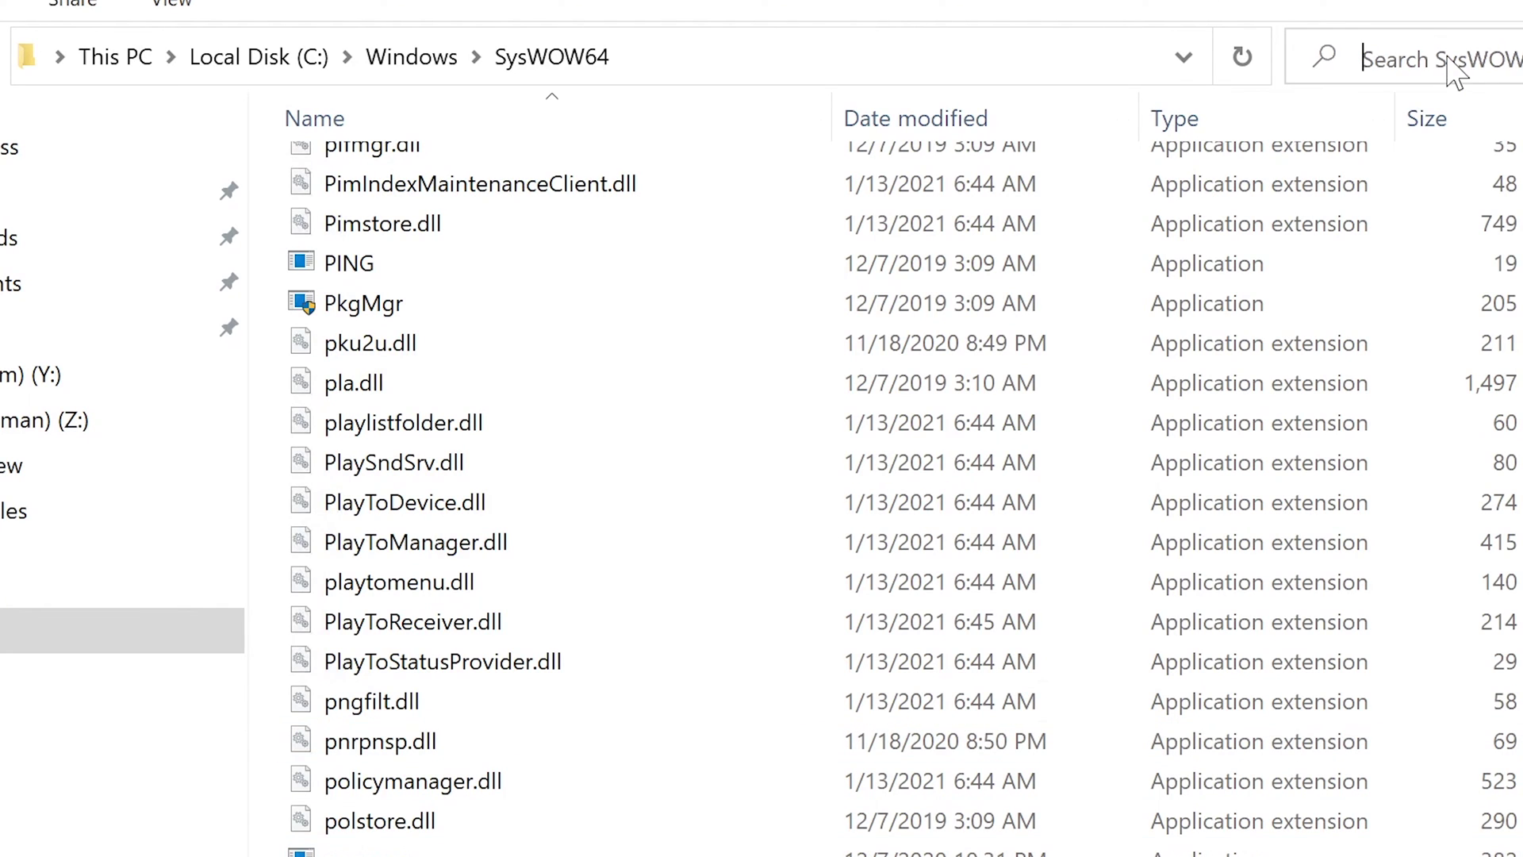
pyautogui.write('.ocx')
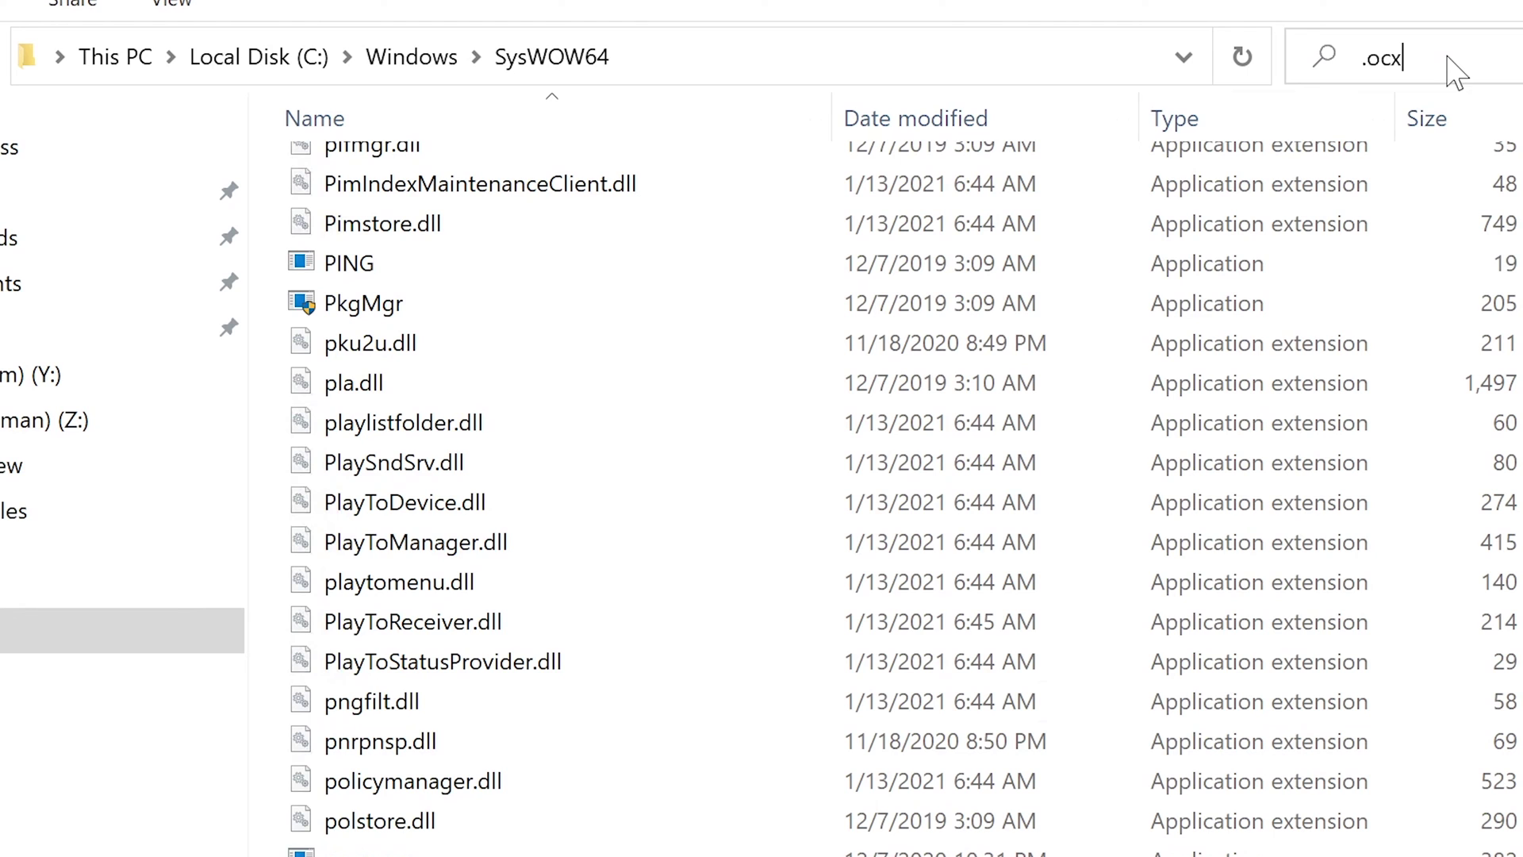
pyautogui.press('Return')
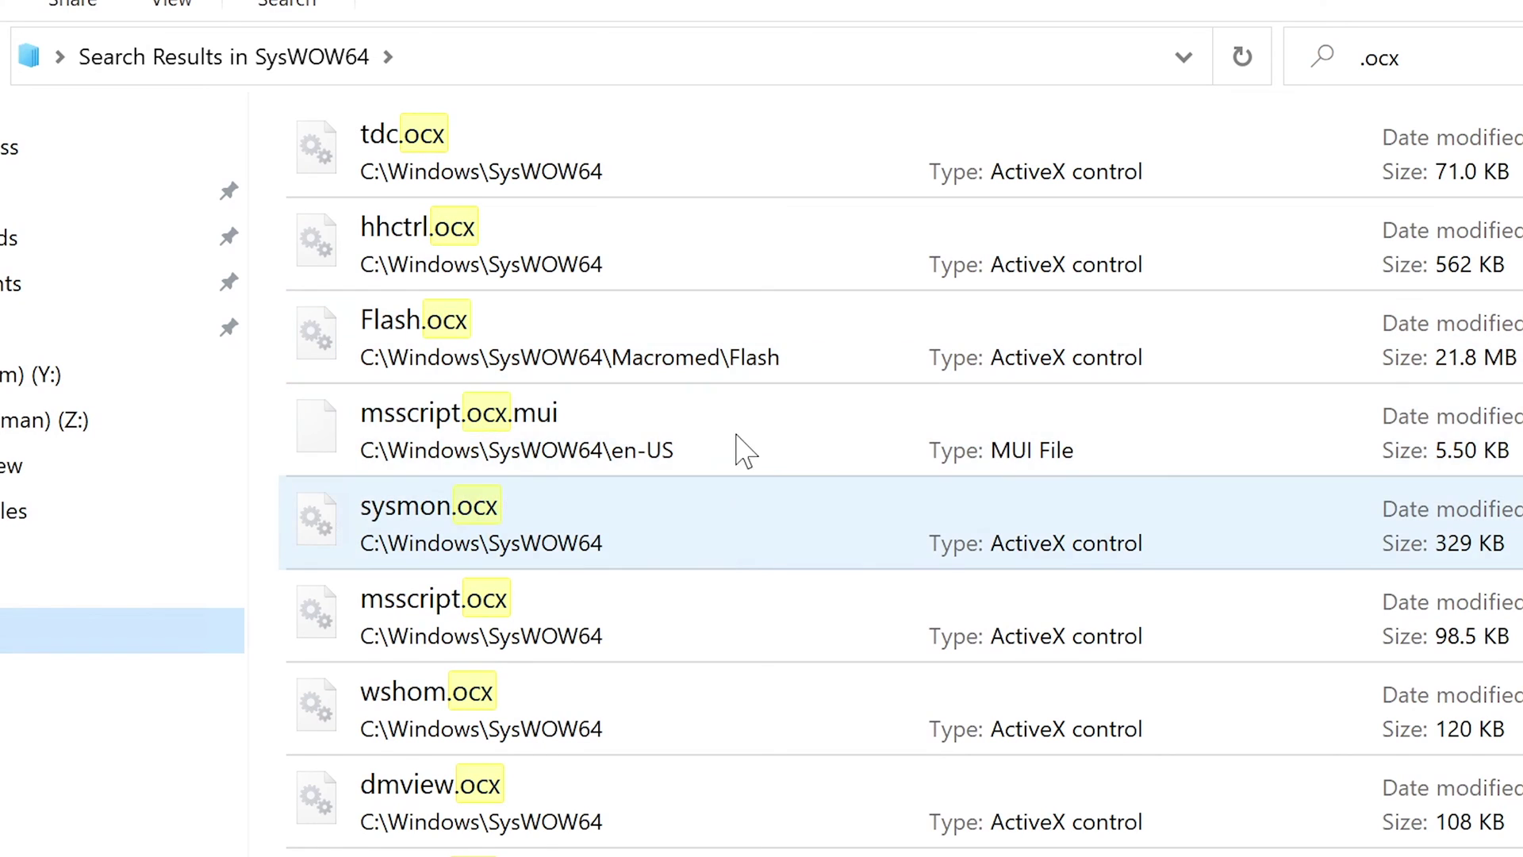
# Select sysmon.ocx and wshom.ocx in the results, then search Windows for cmd.
pyautogui.click(607, 537)
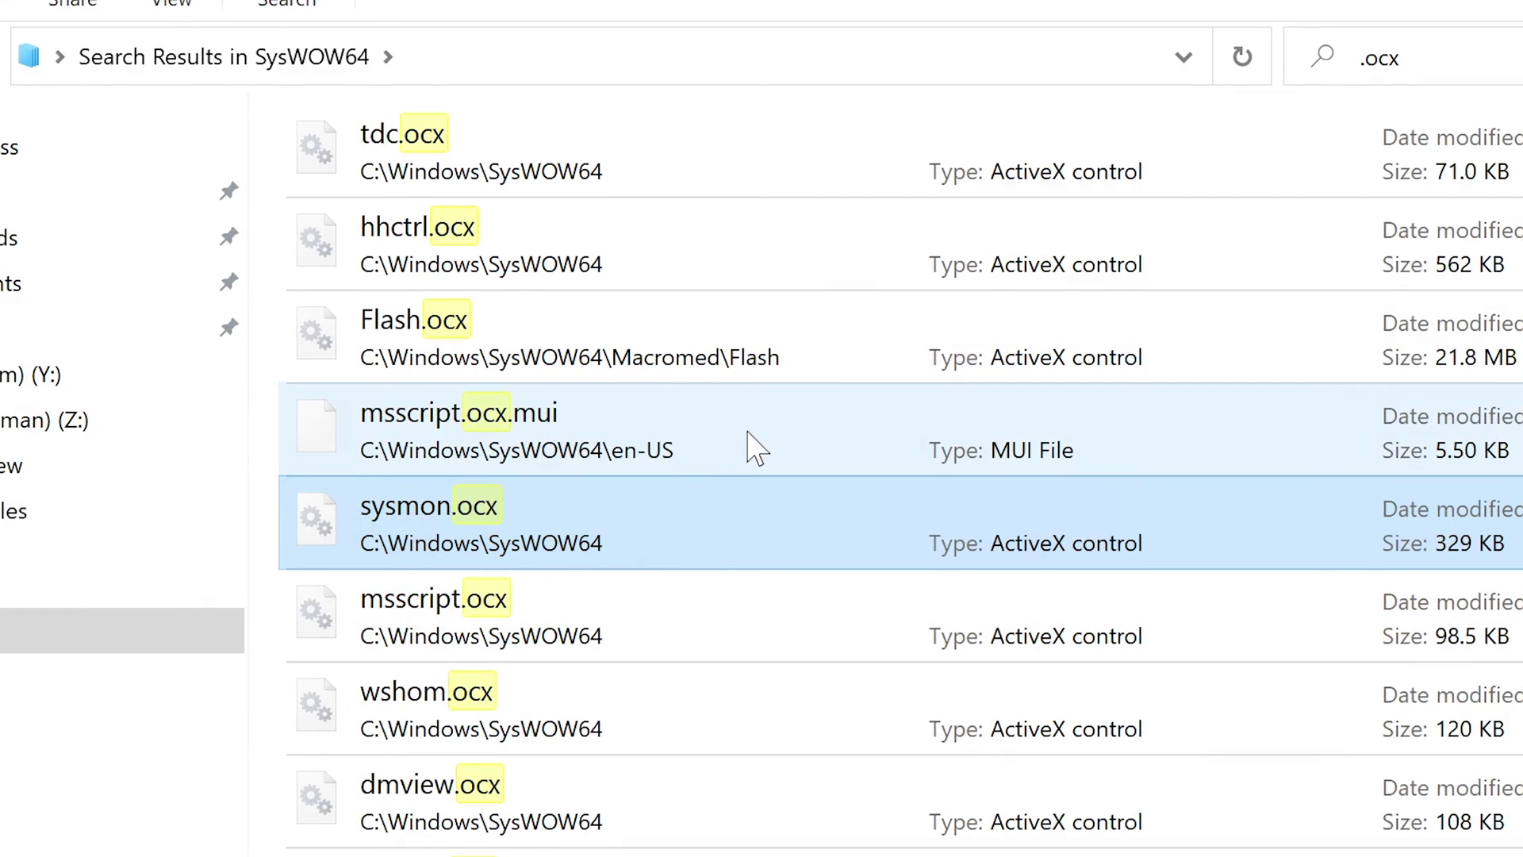
pyautogui.click(743, 724)
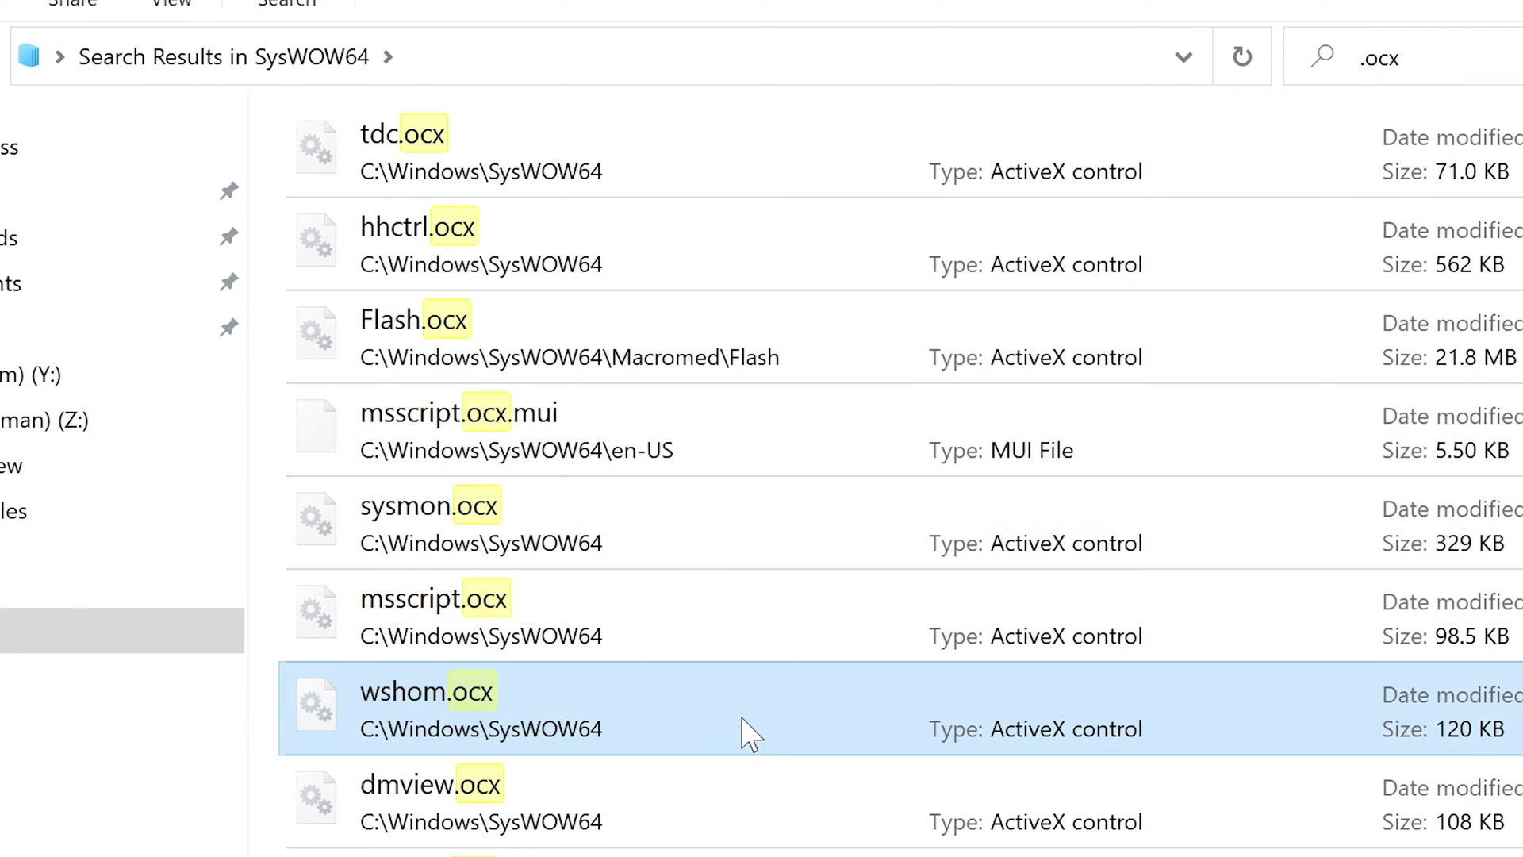
pyautogui.press('super+s')
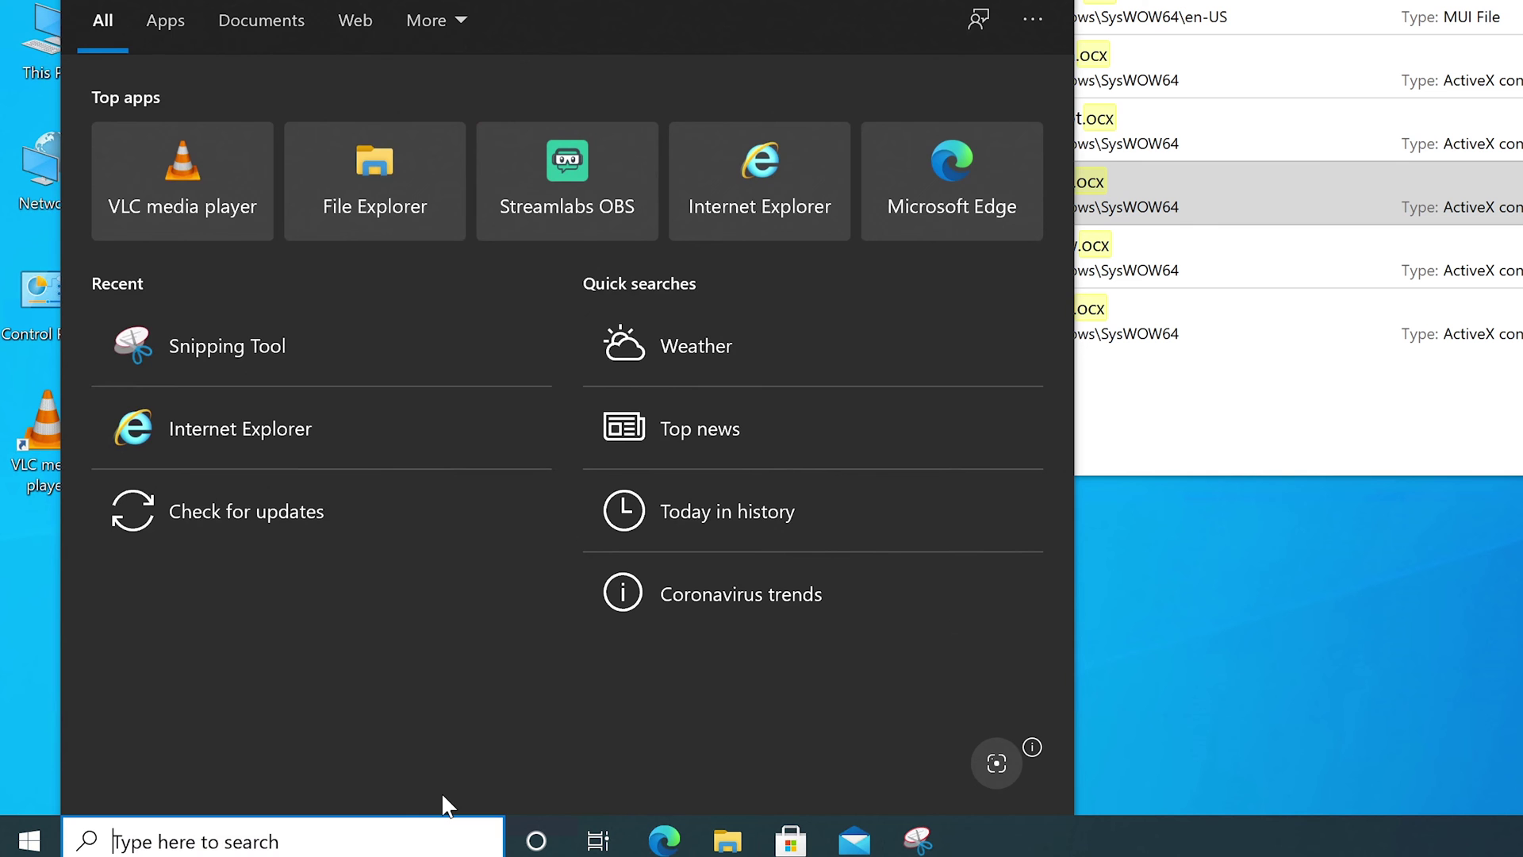
pyautogui.write('cmd')
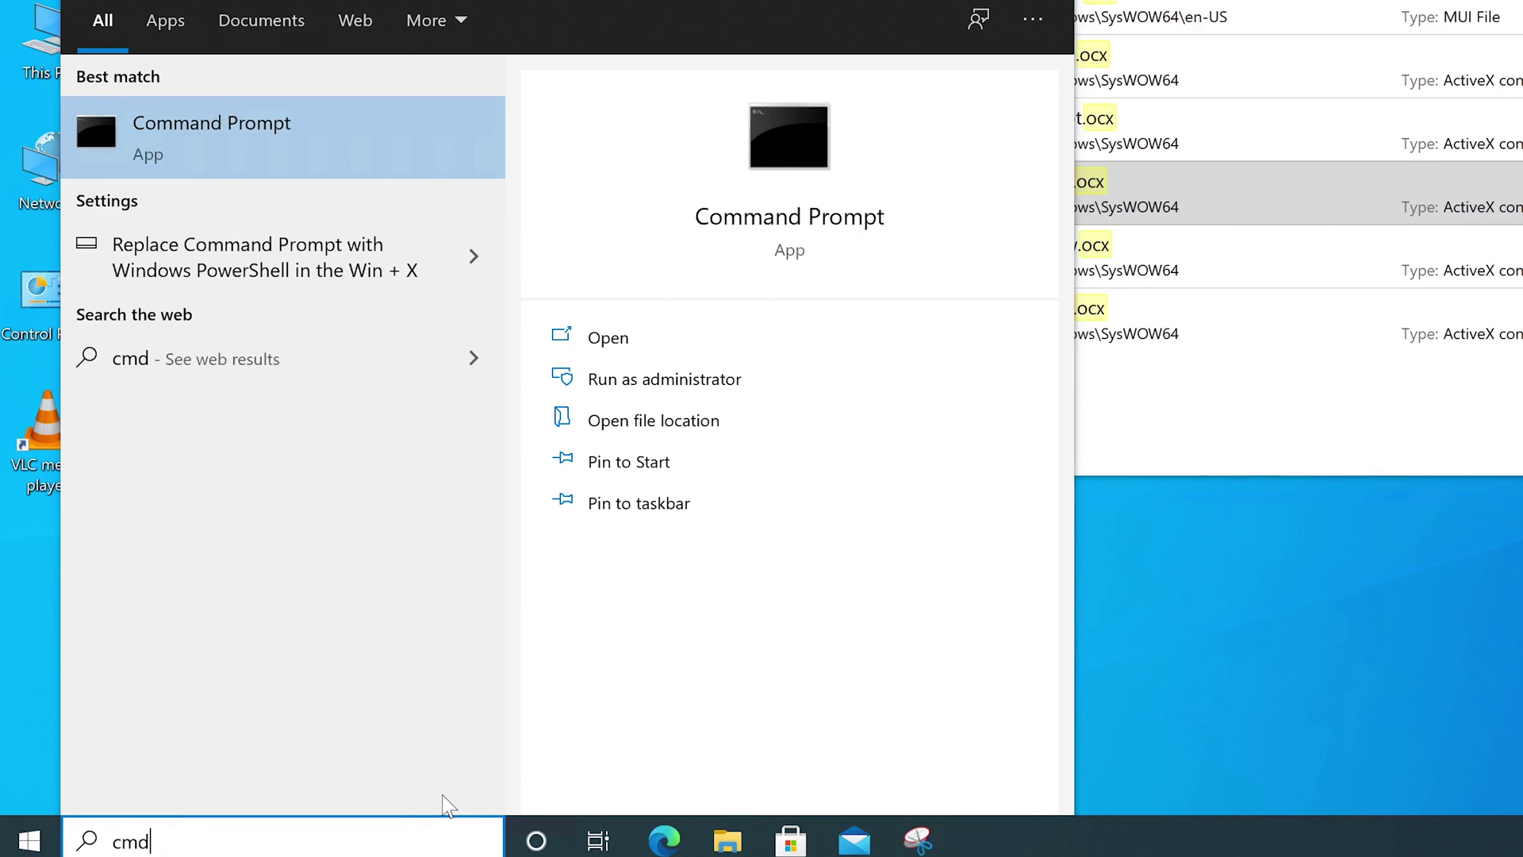
# Run Command Prompt as administrator from the search results and move its window right and down.
pyautogui.rightClick(306, 143)
pyautogui.click(402, 175)
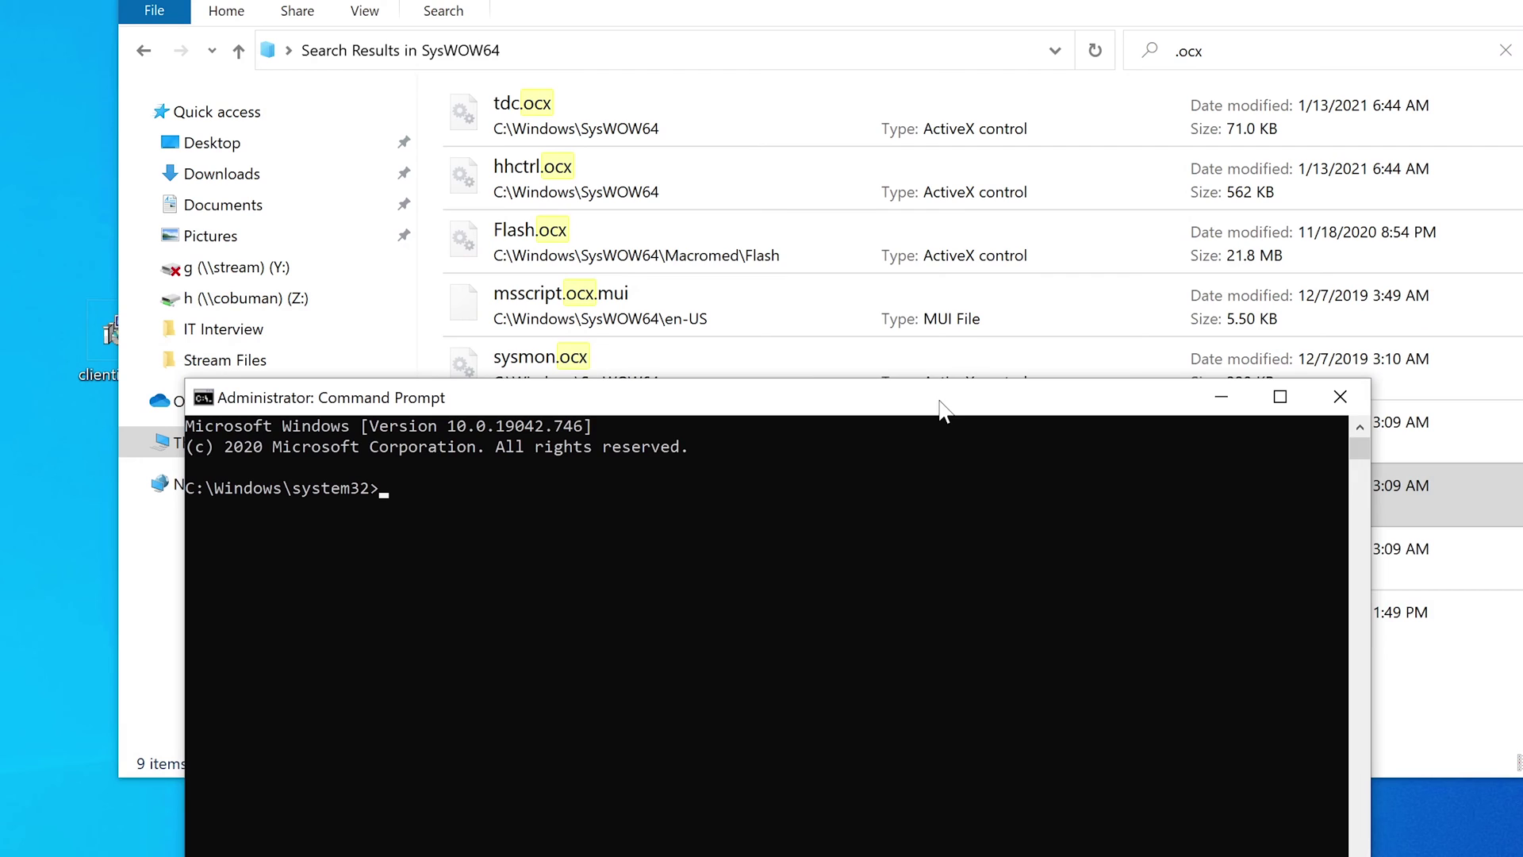
pyautogui.moveTo(942, 410); pyautogui.dragTo(997, 434)
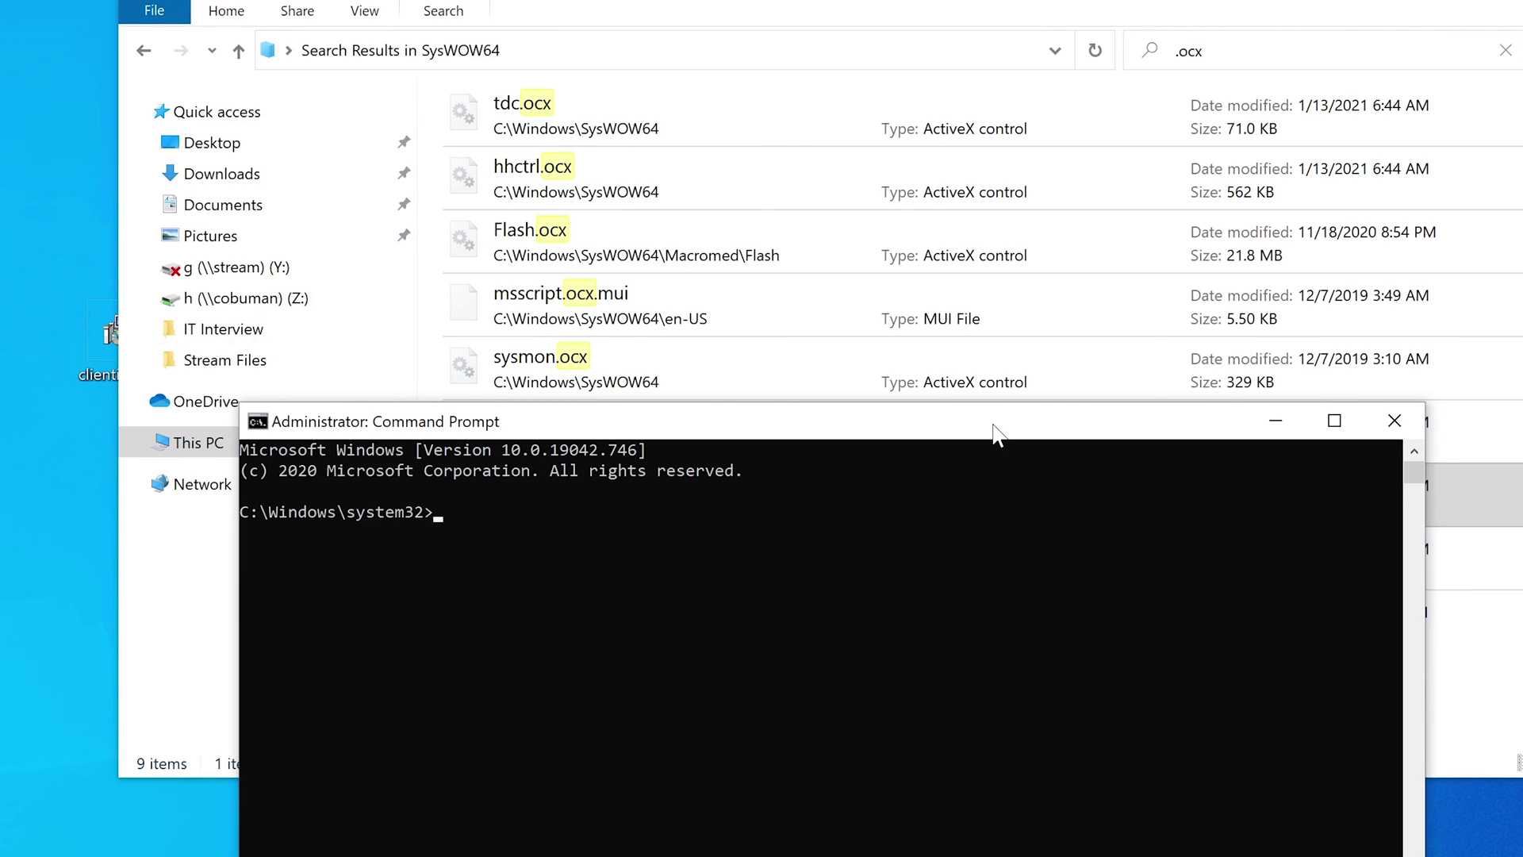
# Type 'regsvr32 sysmon.ocx' at the Administrator Command Prompt, correcting the mistyped extension.
pyautogui.write('regsvr')
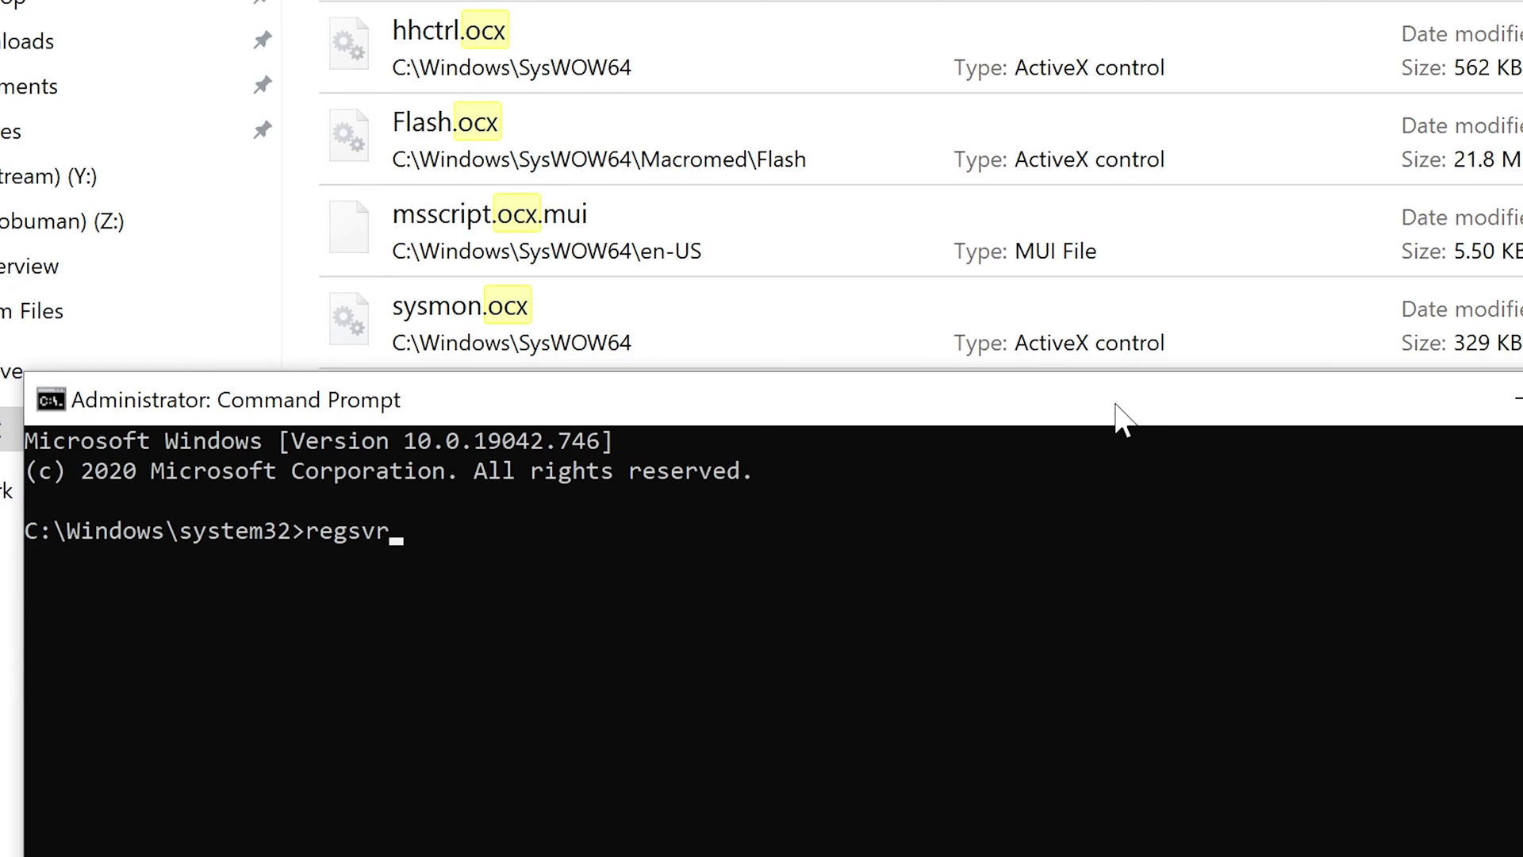
pyautogui.write('32 sysmo')
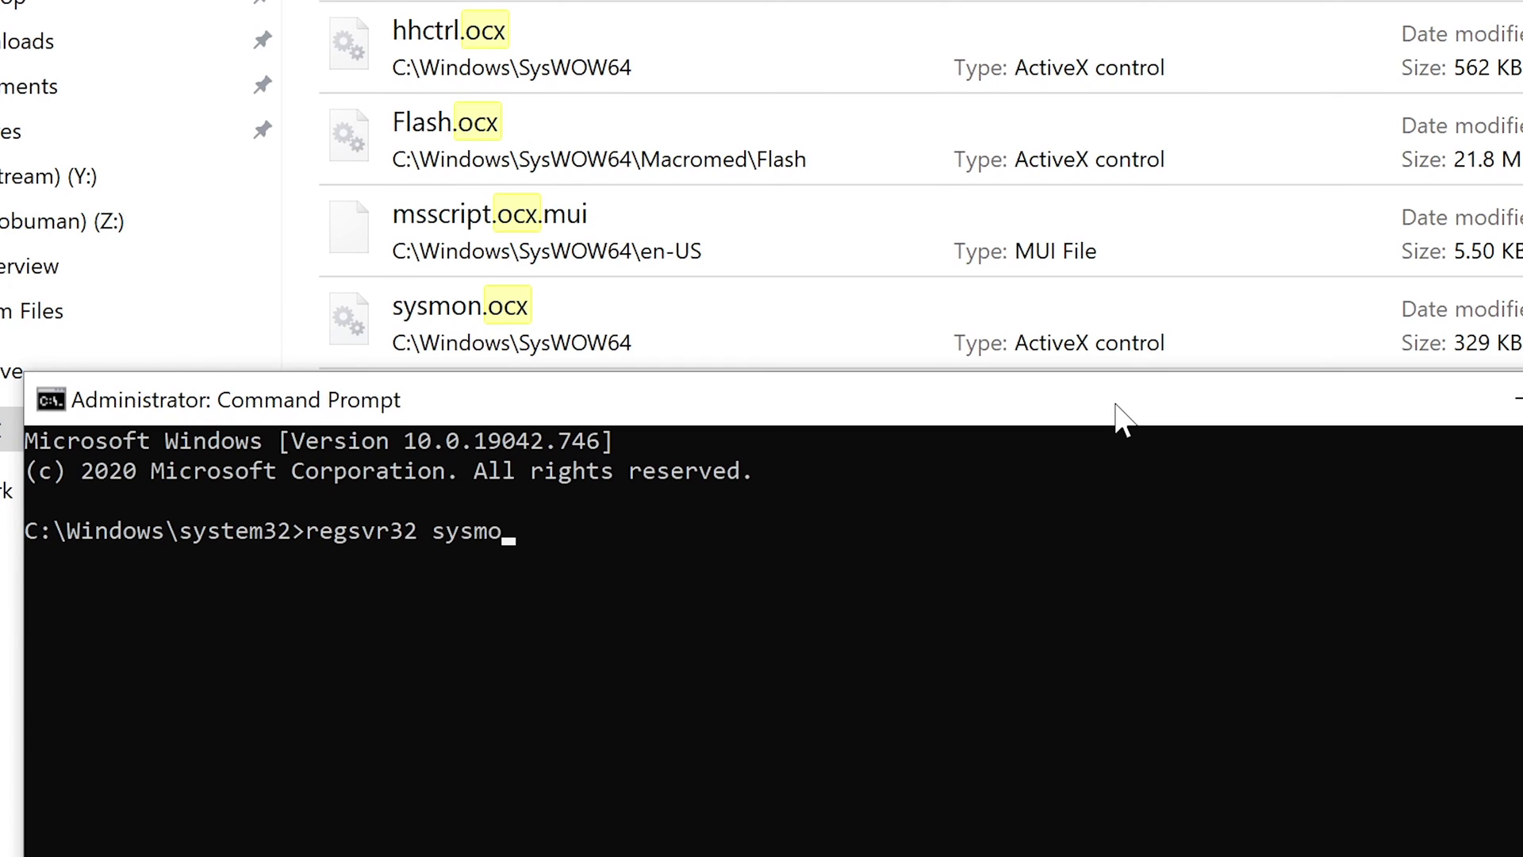
pyautogui.write('n.ocx')
# Reposition the Command Prompt window to uncover the search results, then run the sysmon.ocx registration.
pyautogui.moveTo(1117, 406); pyautogui.dragTo(1063, 226)
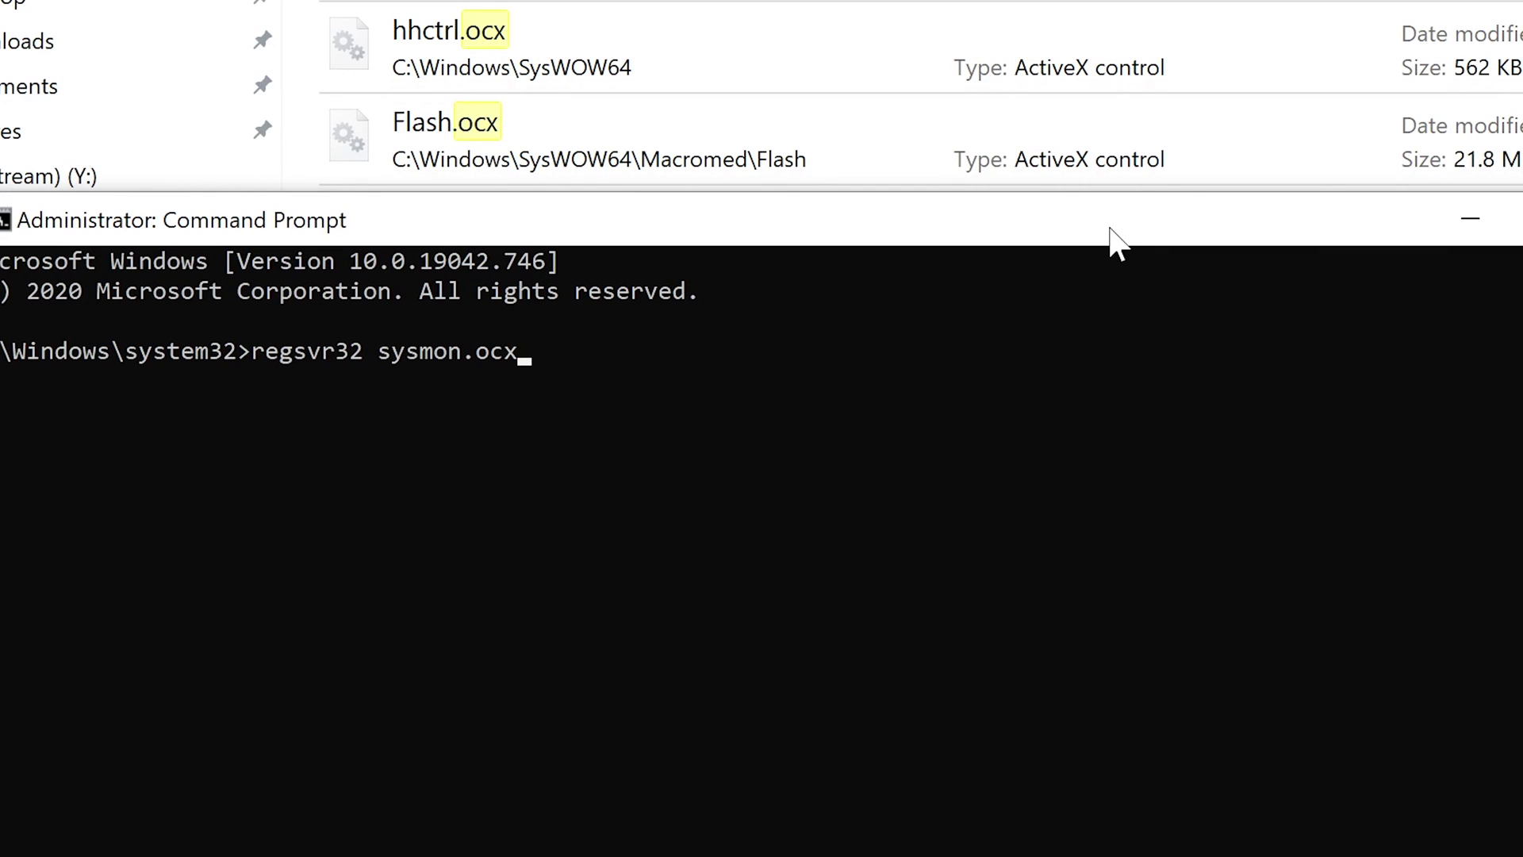
pyautogui.moveTo(1109, 228); pyautogui.dragTo(1104, 253)
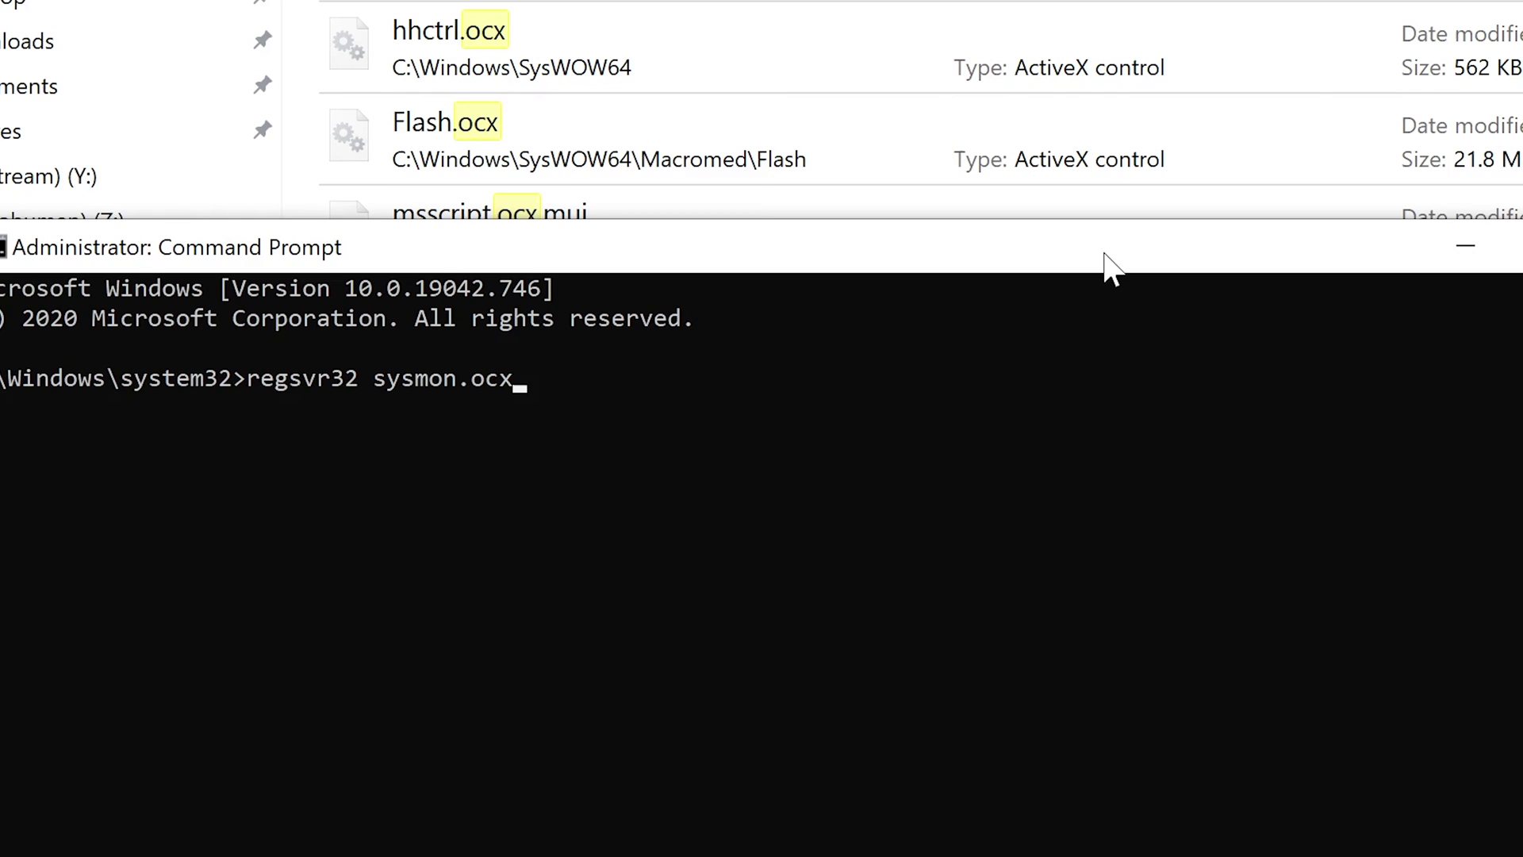
pyautogui.moveTo(1091, 252); pyautogui.dragTo(1092, 276)
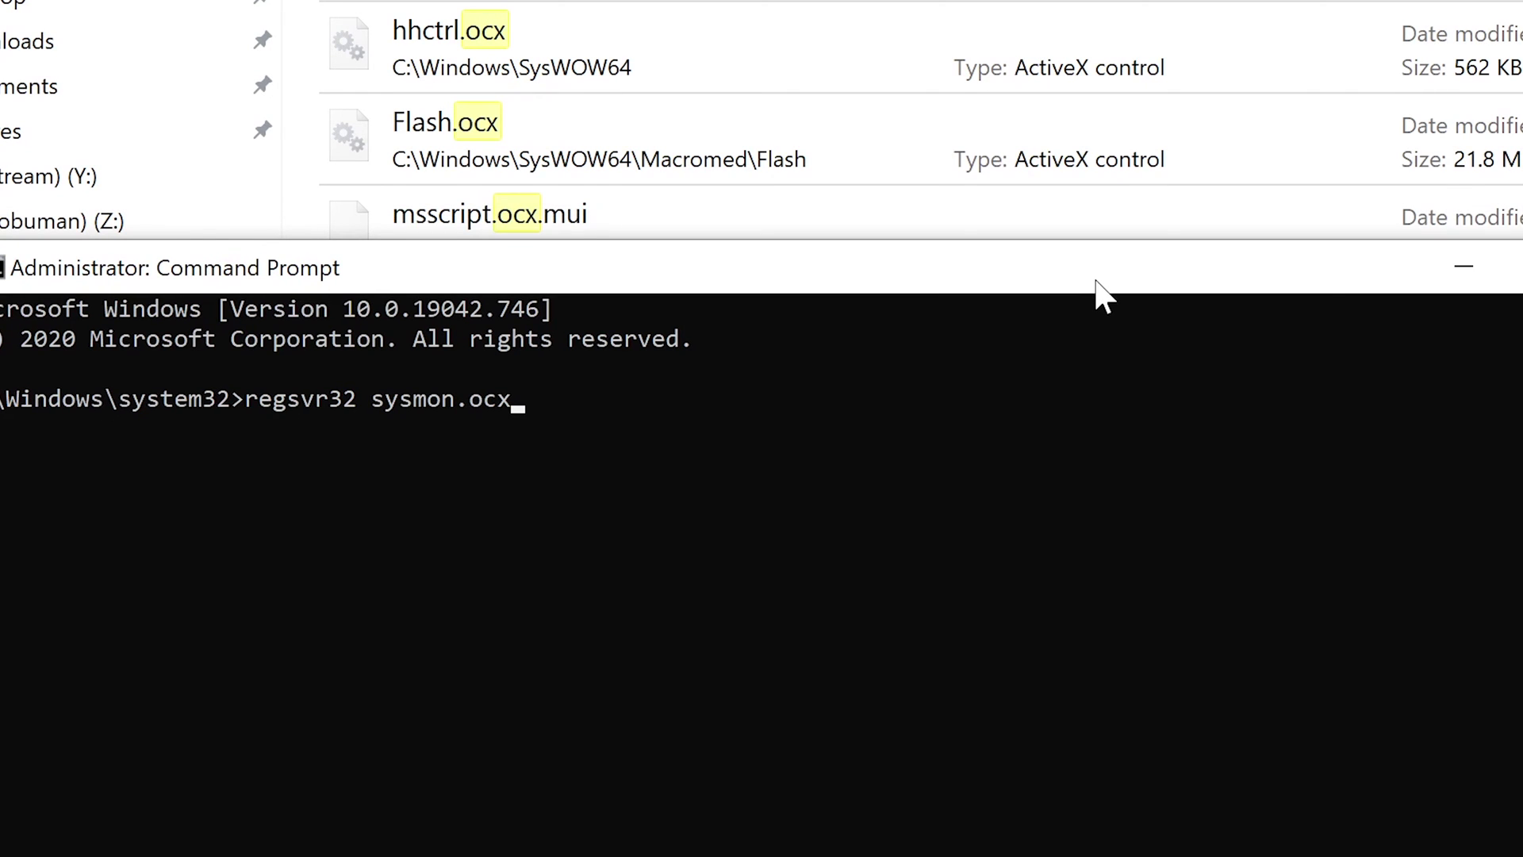
pyautogui.moveTo(847, 279); pyautogui.dragTo(875, 278)
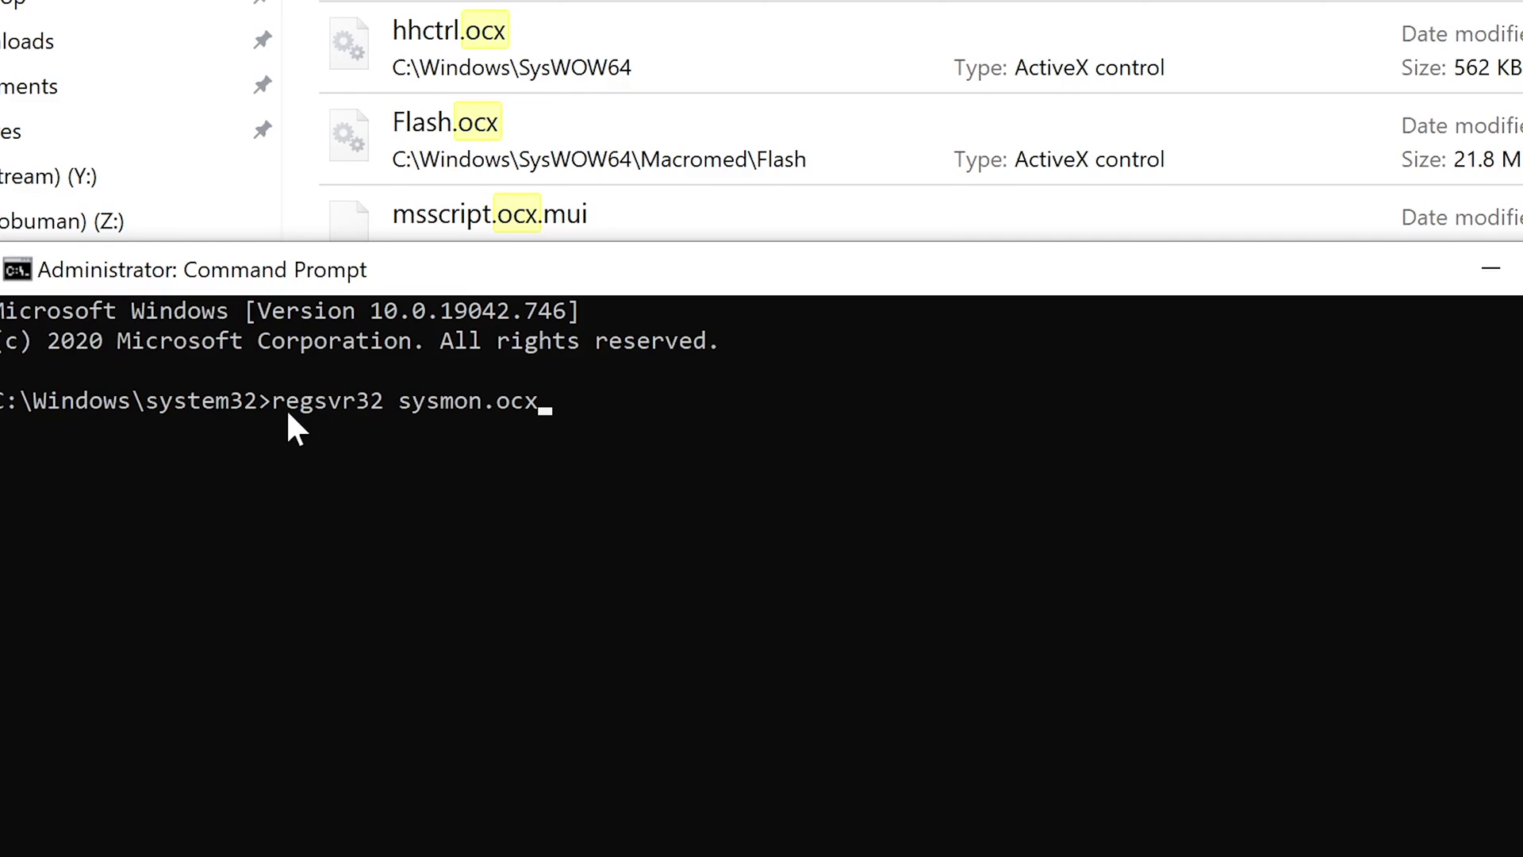
pyautogui.moveTo(278, 402); pyautogui.dragTo(580, 401)
pyautogui.hotkey('ctrl', 'c')
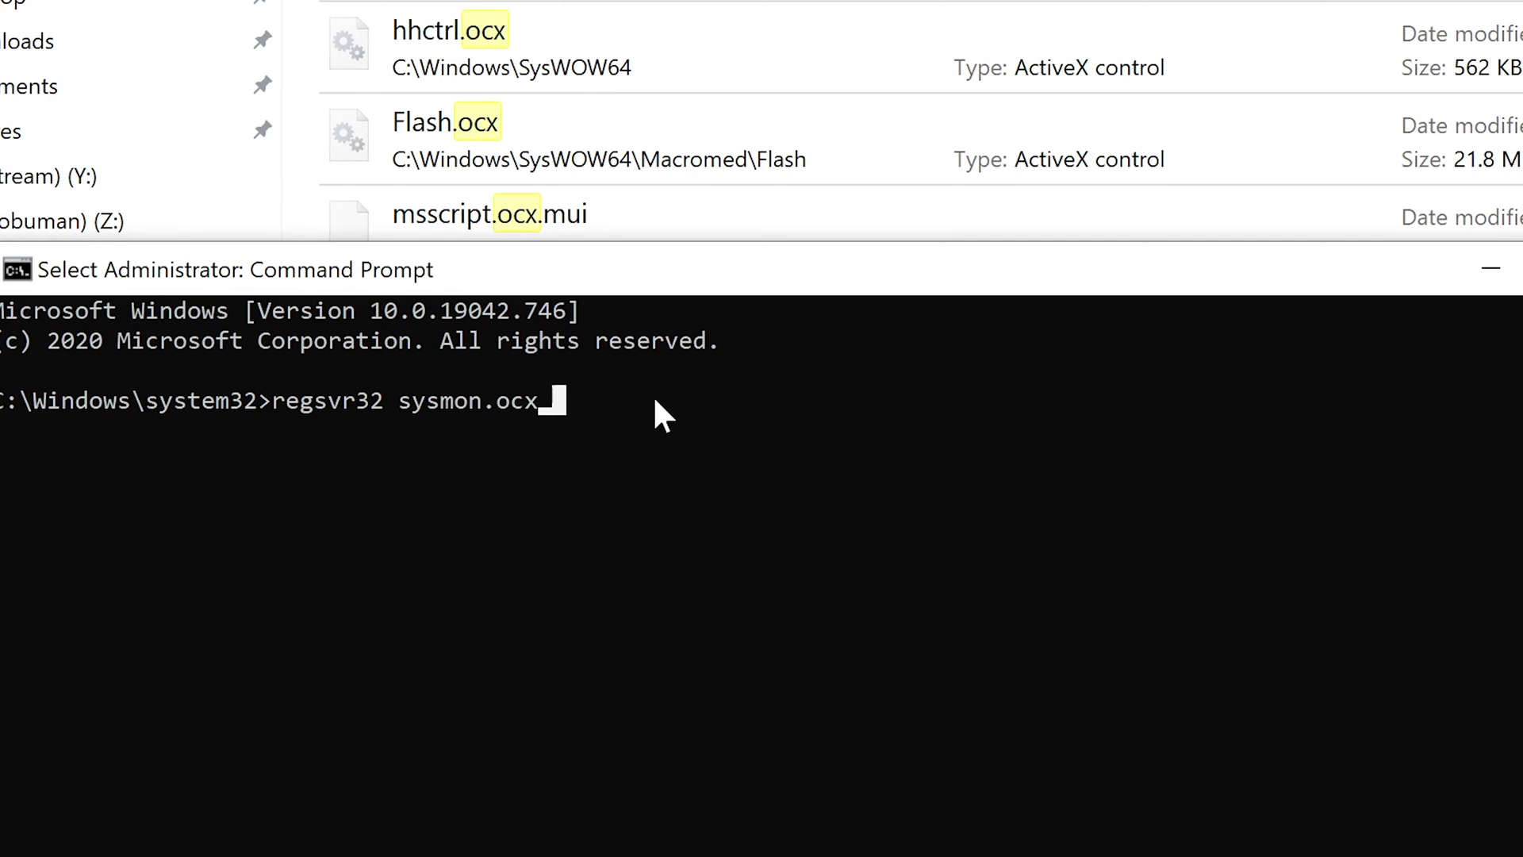
pyautogui.press('Escape')
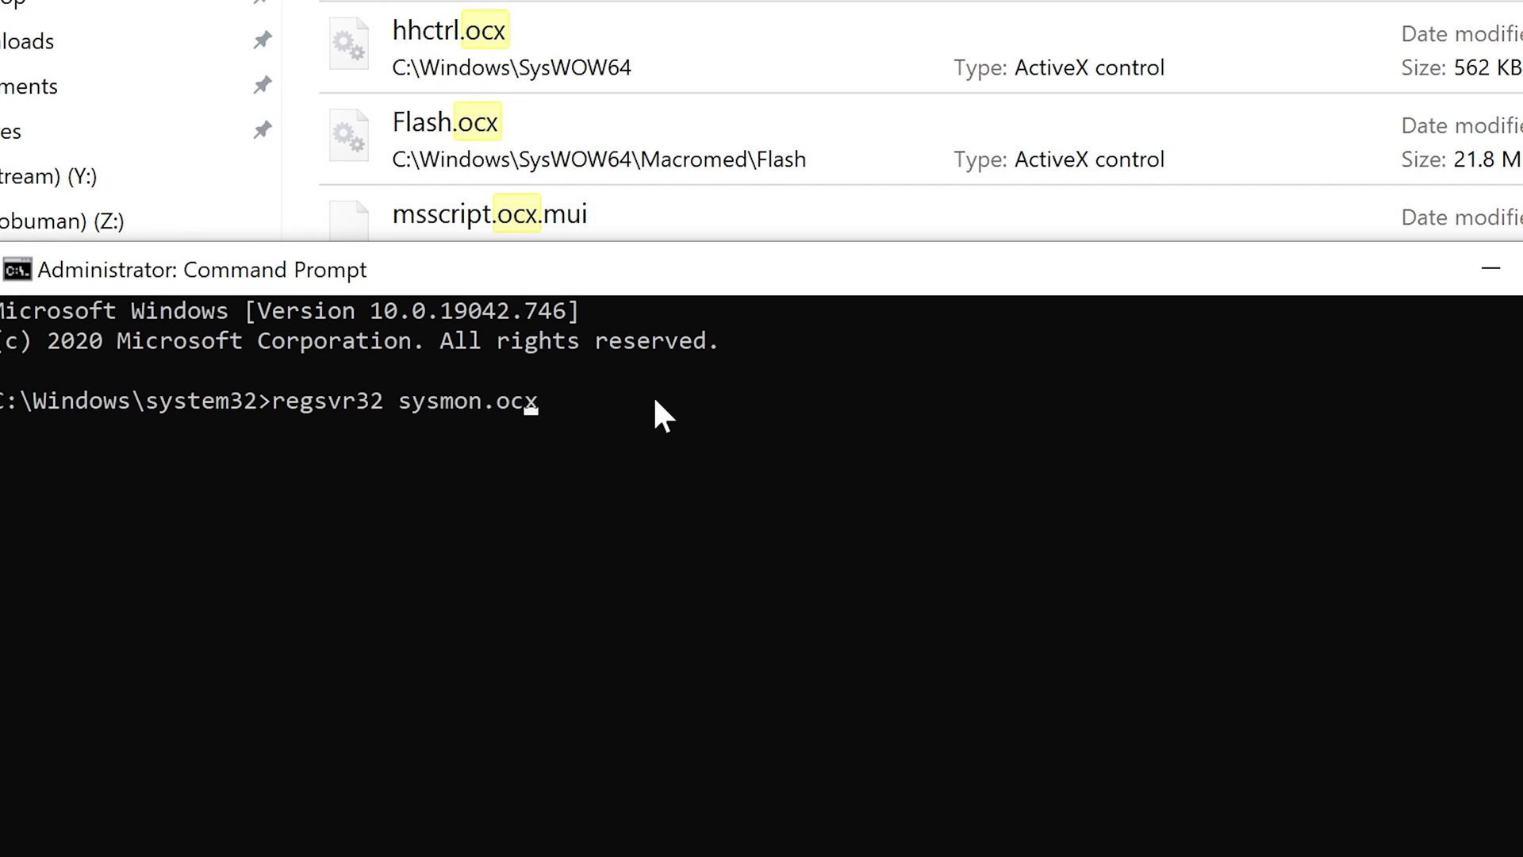
pyautogui.press('Return')
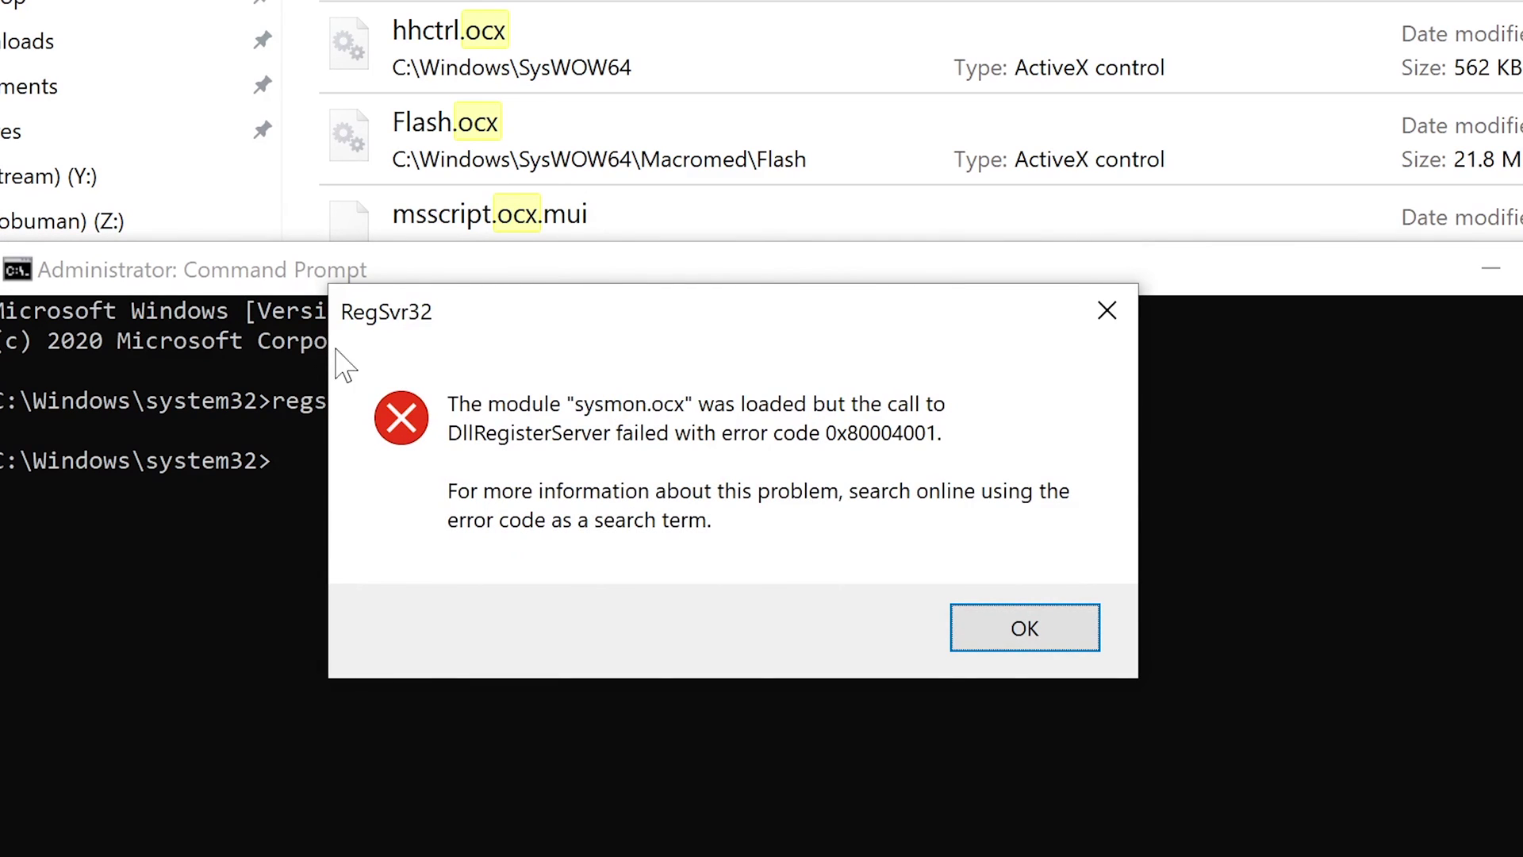
# Close the RegSvr32 error, recall 'regsvr32 sysmon.ocx' and delete the '.ocx' extension.
pyautogui.click(1025, 628)
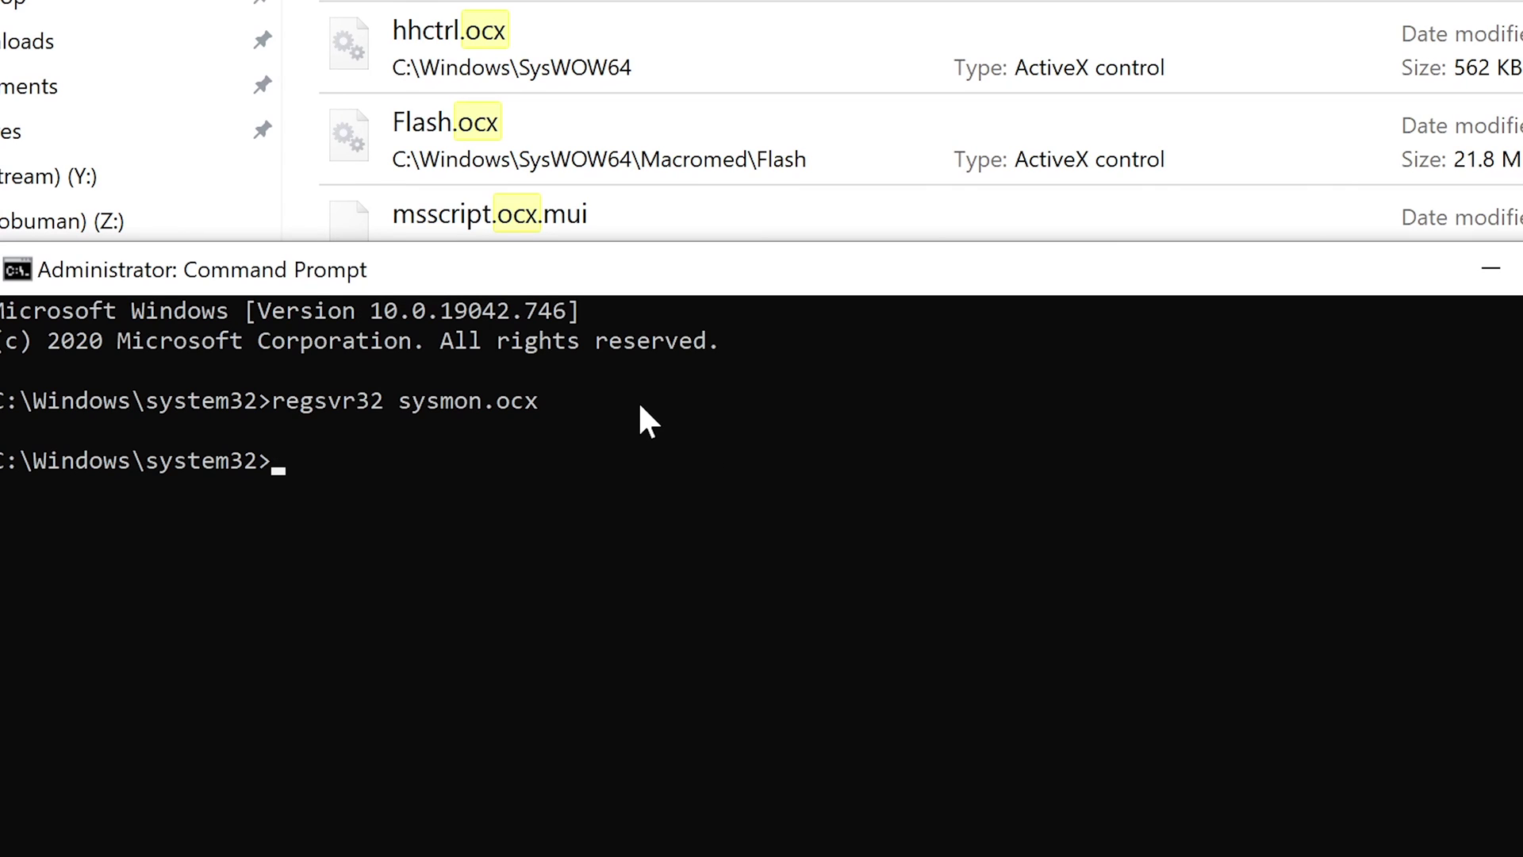
pyautogui.press('Up')
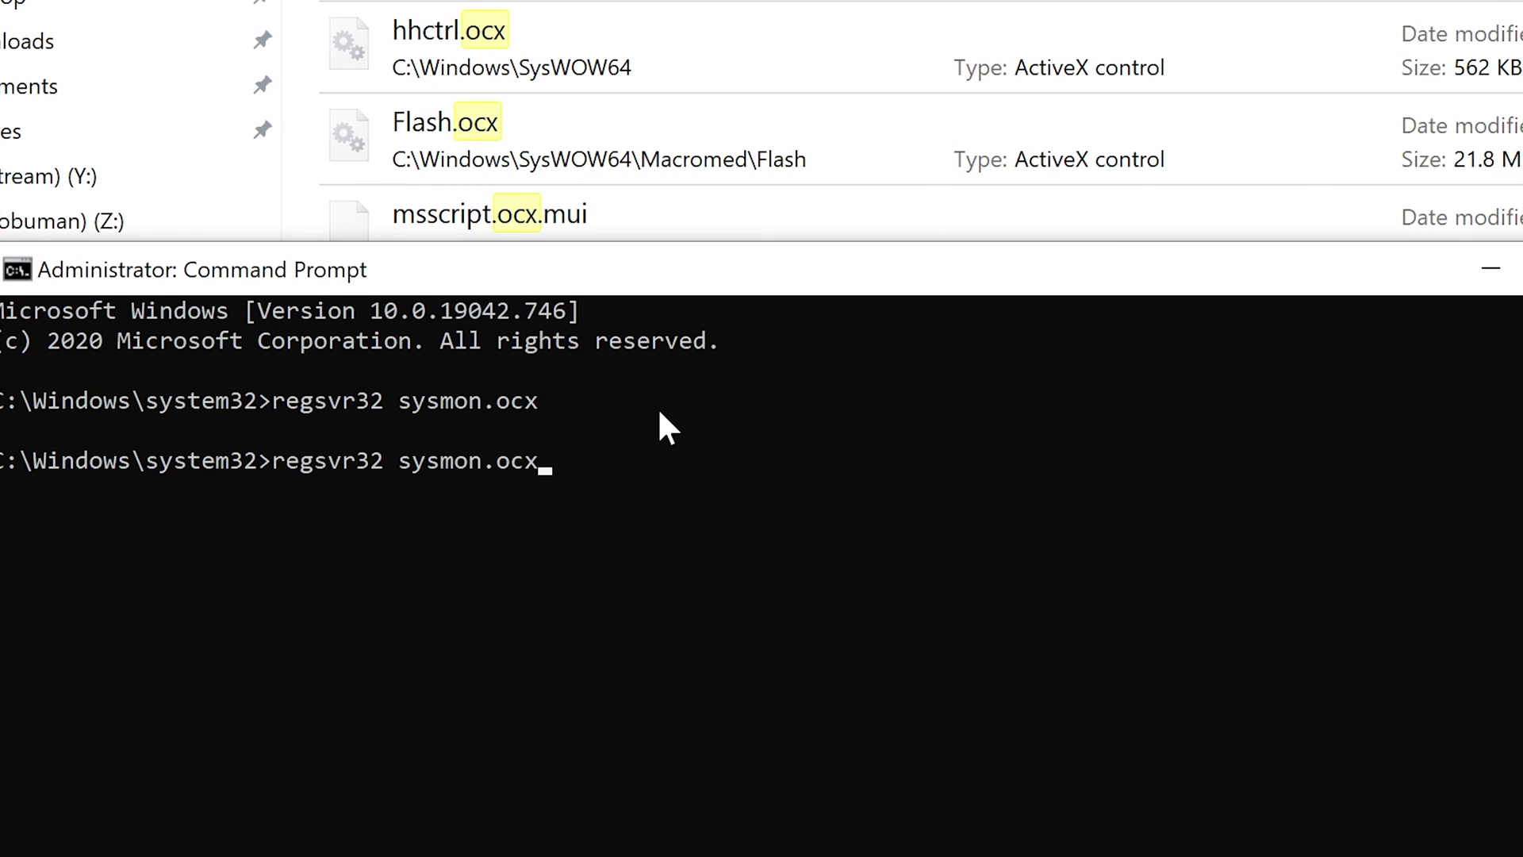
pyautogui.click(847, 11)
pyautogui.click(981, 852)
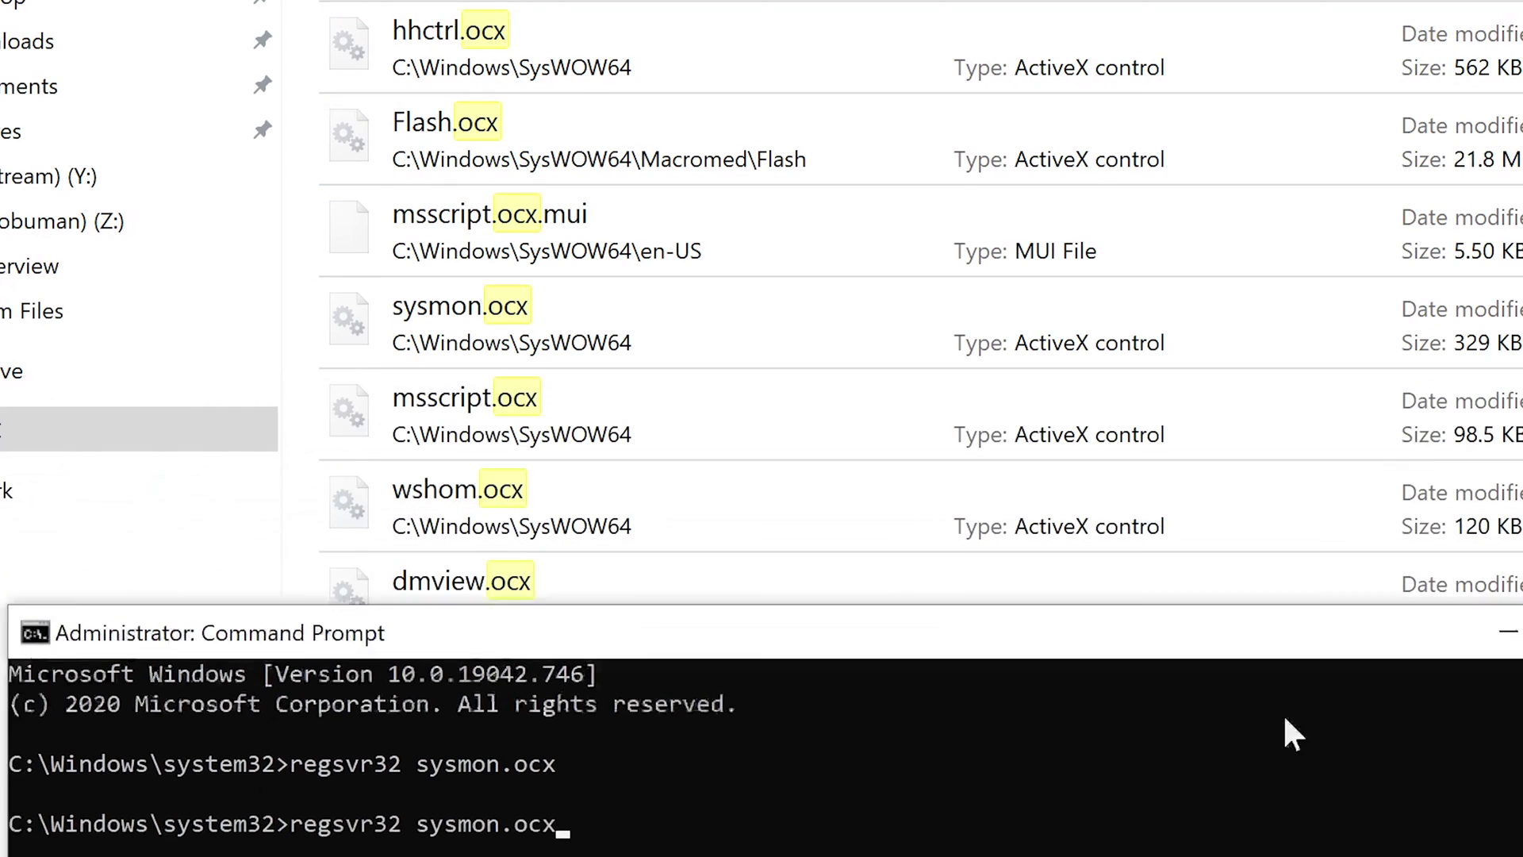
pyautogui.moveTo(1358, 712); pyautogui.dragTo(1227, 453)
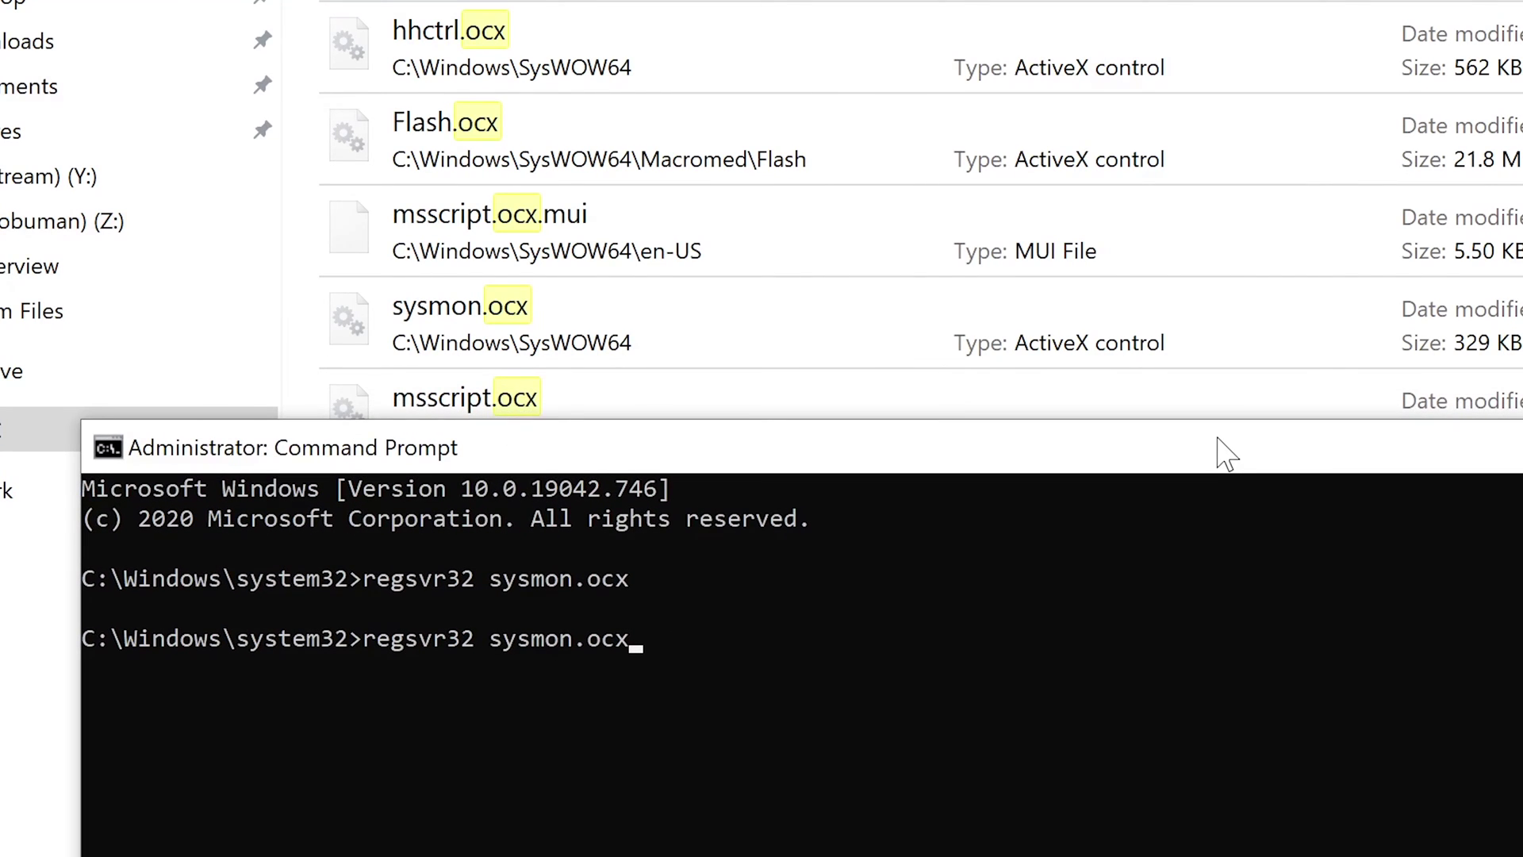
pyautogui.press('BackSpace')
pyautogui.press('BackSpace')
pyautogui.press('BackSpace')
pyautogui.press('BackSpace')
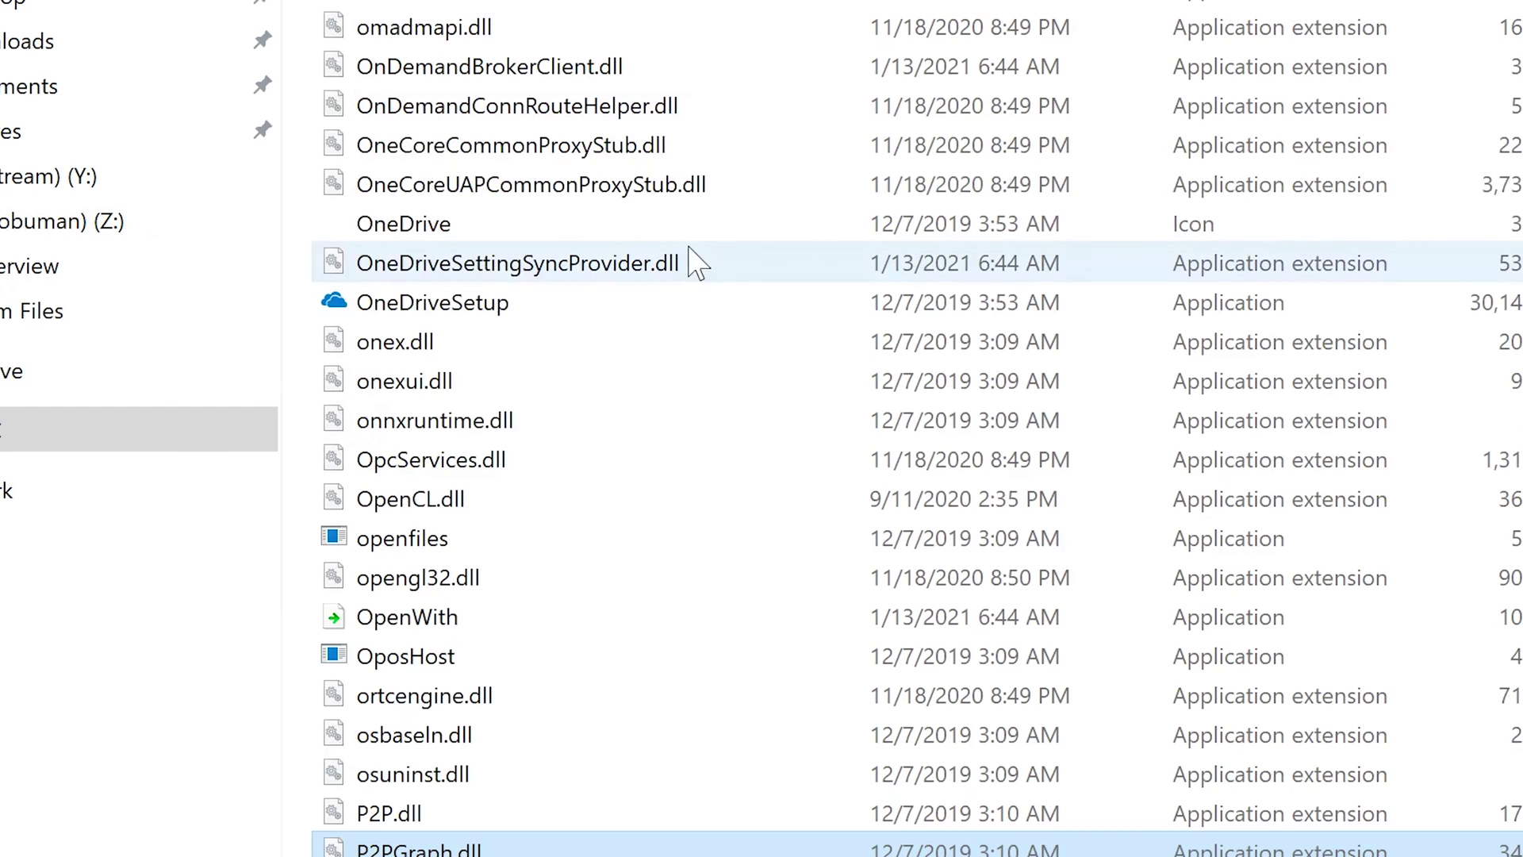
# Select pdhui.dll in System32, run 'regsvr32 pdhui.dll', and dismiss the DllRegisterServer entry-point error.
pyautogui.scroll(-10, 701, 270)
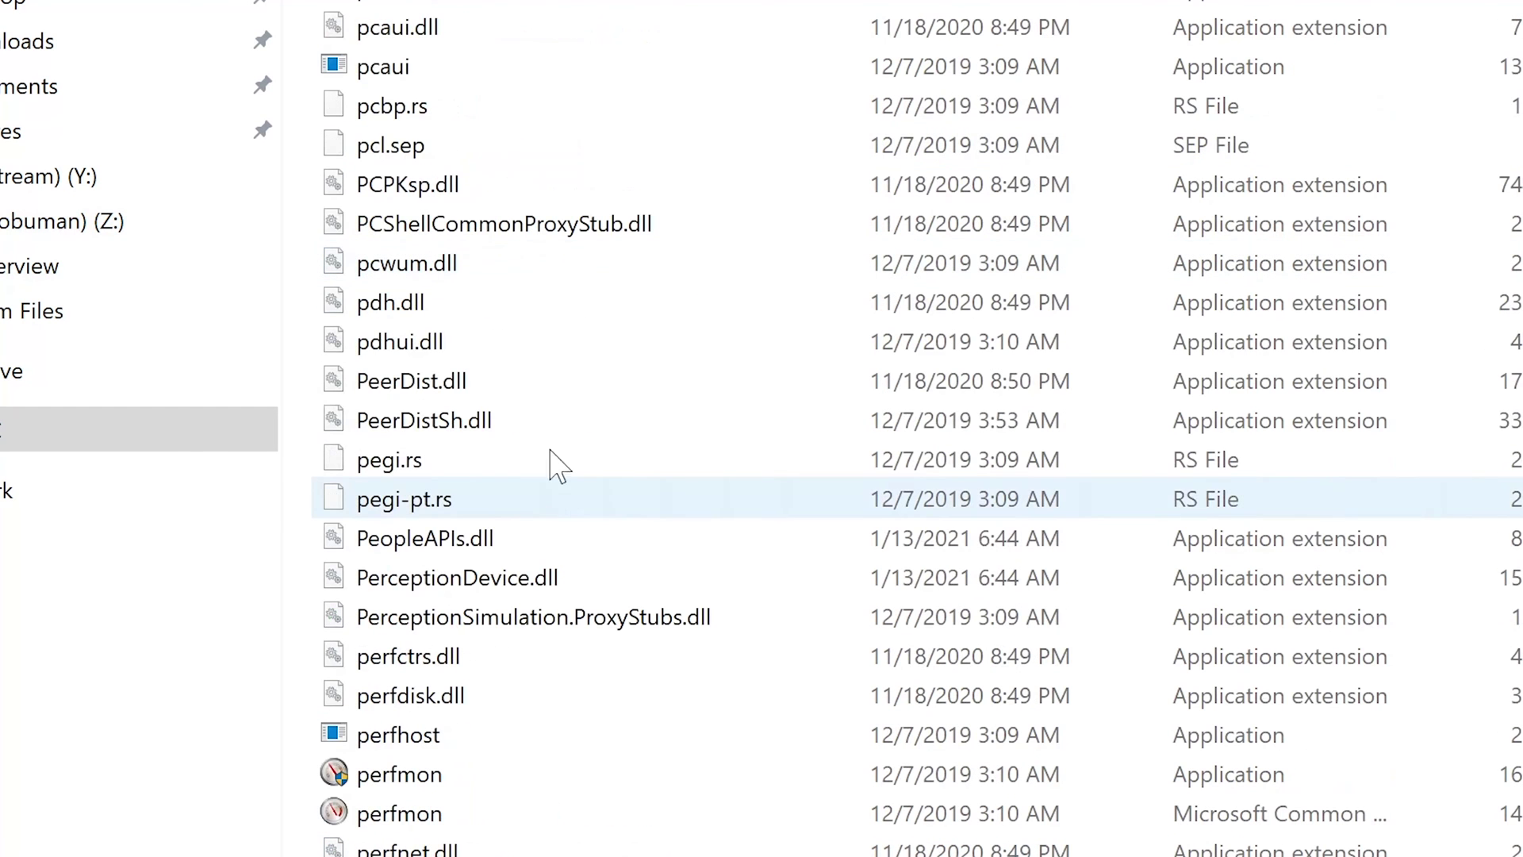
pyautogui.click(631, 342)
pyautogui.hotkey('alt', 'Tab')
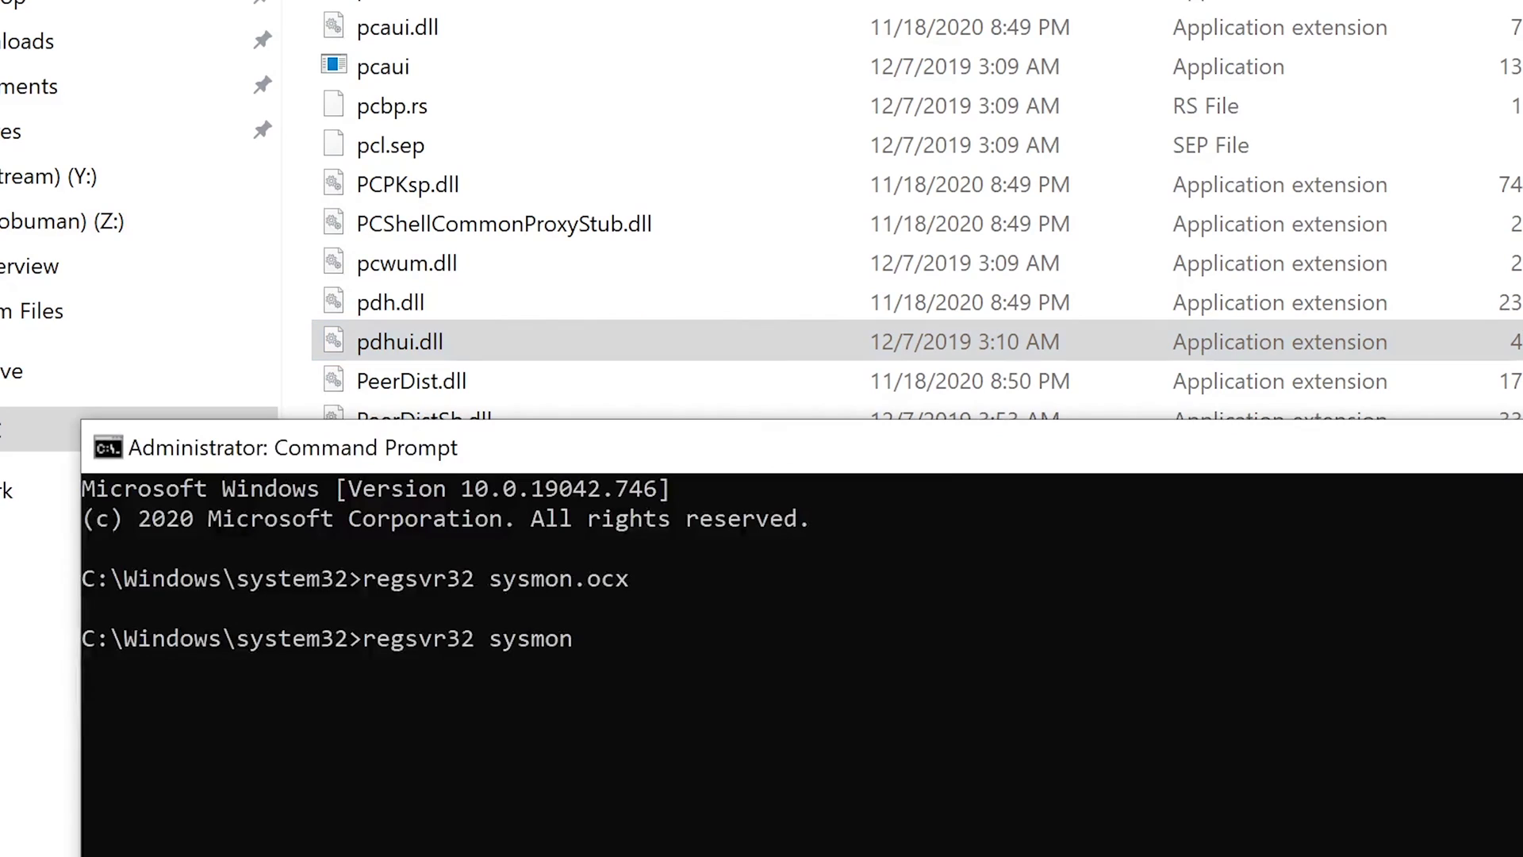
pyautogui.press('BackSpace')
pyautogui.press('BackSpace')
pyautogui.press('BackSpace')
pyautogui.press('BackSpace')
pyautogui.press('BackSpace')
pyautogui.press('BackSpace')
pyautogui.write('pdhui.dll')
pyautogui.press('Return')
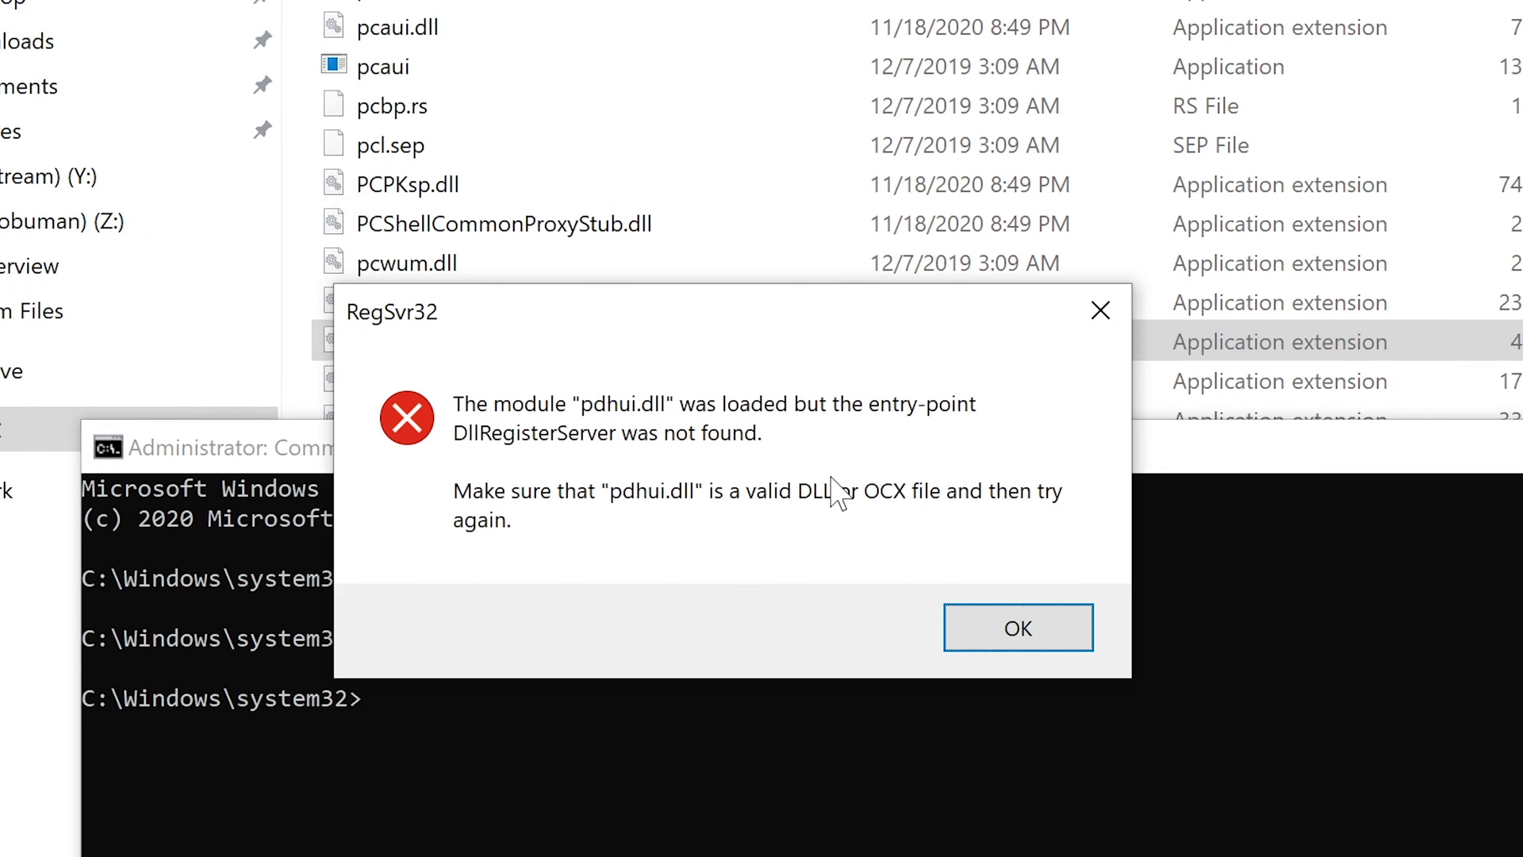
pyautogui.press('Return')
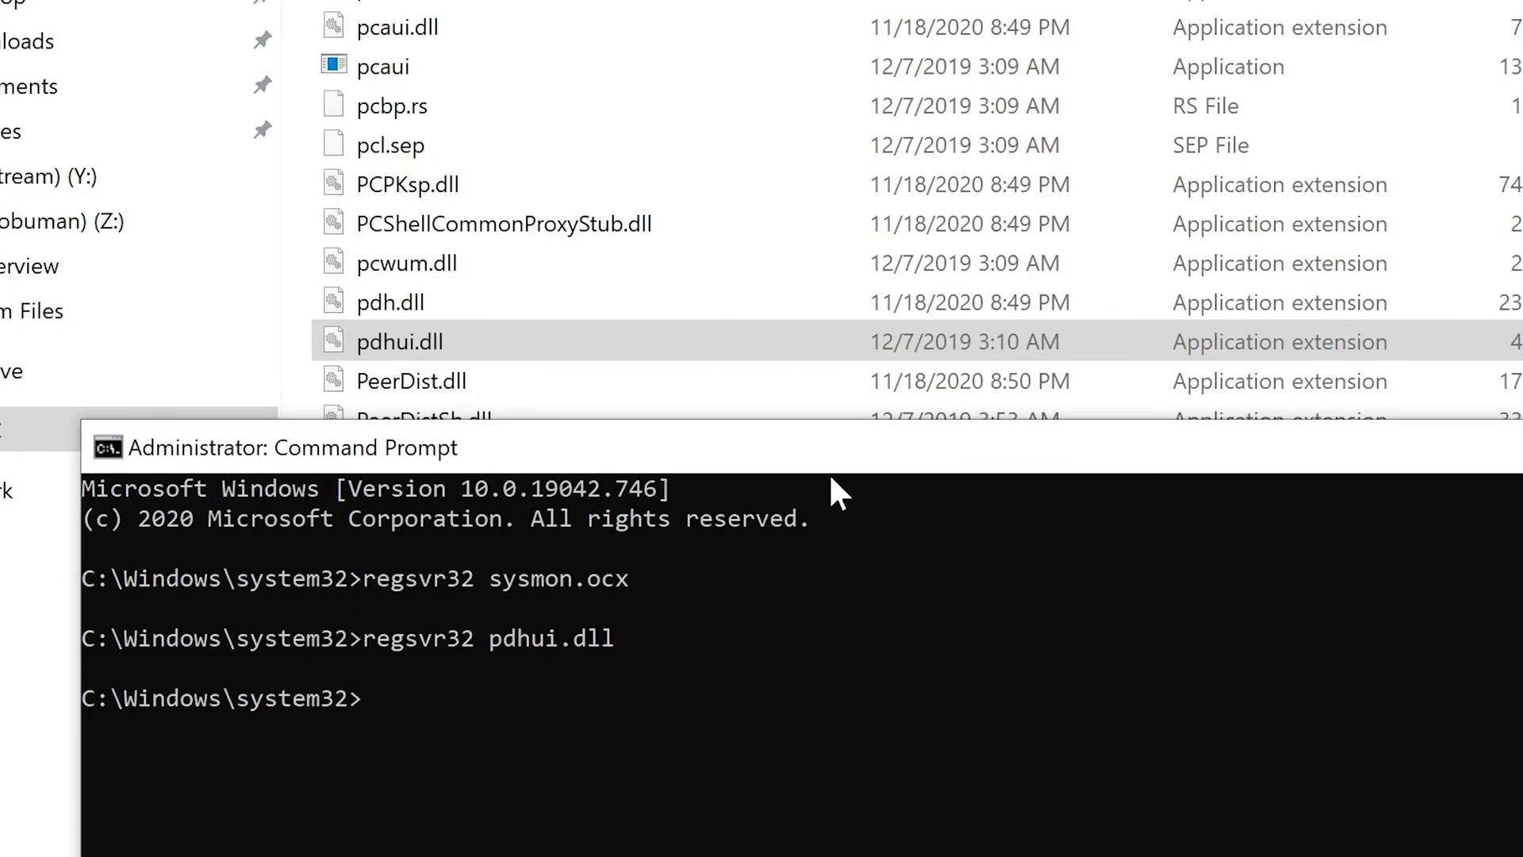
# Scroll System32 to the v files, run 'regsvr32 vss_ps.dll', and move the success dialog aside.
pyautogui.click(775, 122)
pyautogui.scroll(-8, 775, 122)
pyautogui.scroll(-20, 752, 143)
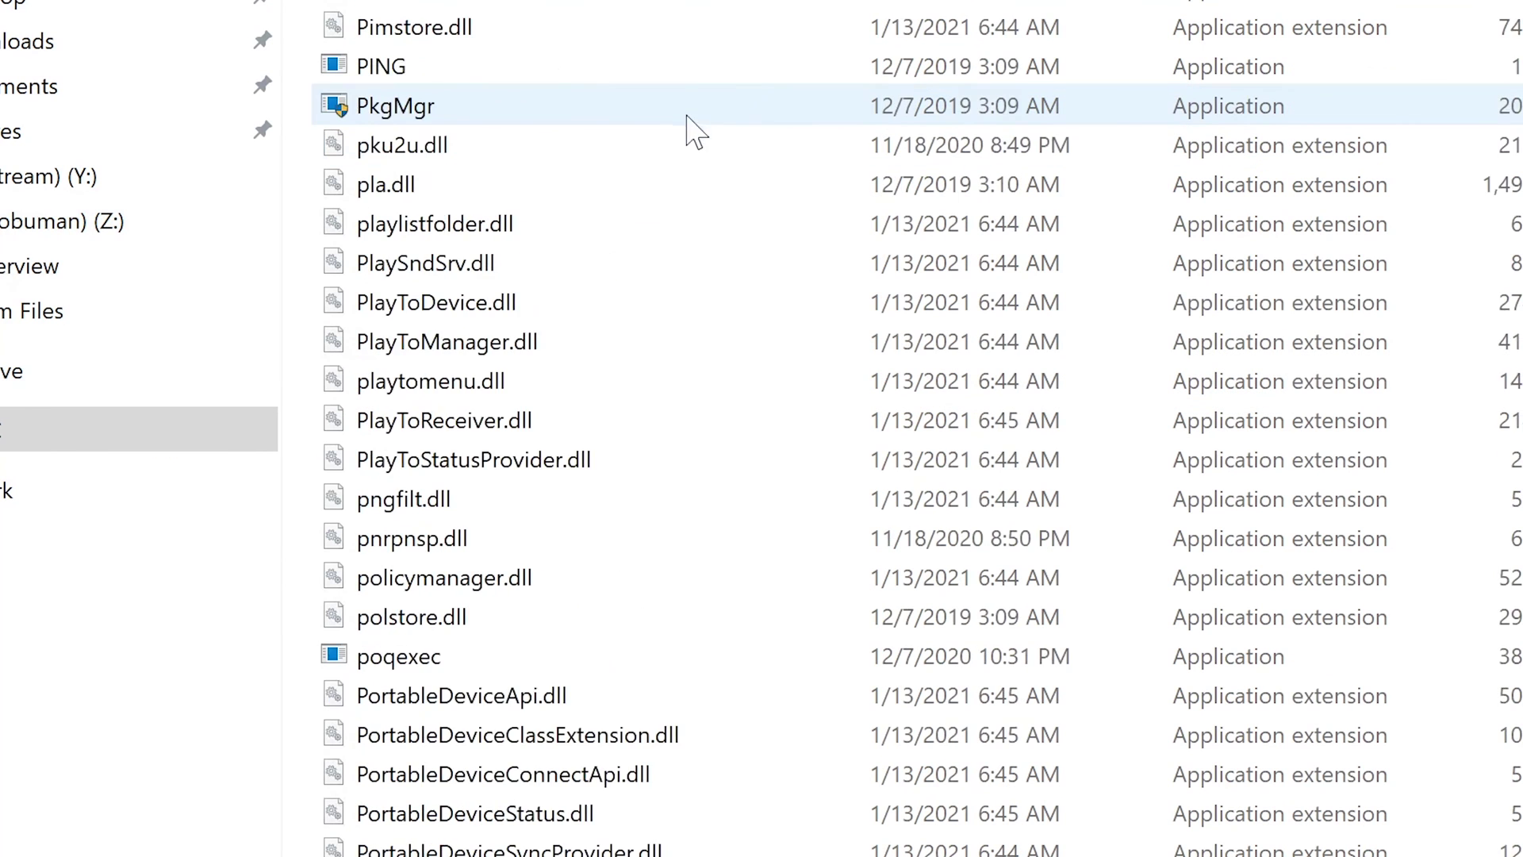
pyautogui.scroll(-20, 826, 156)
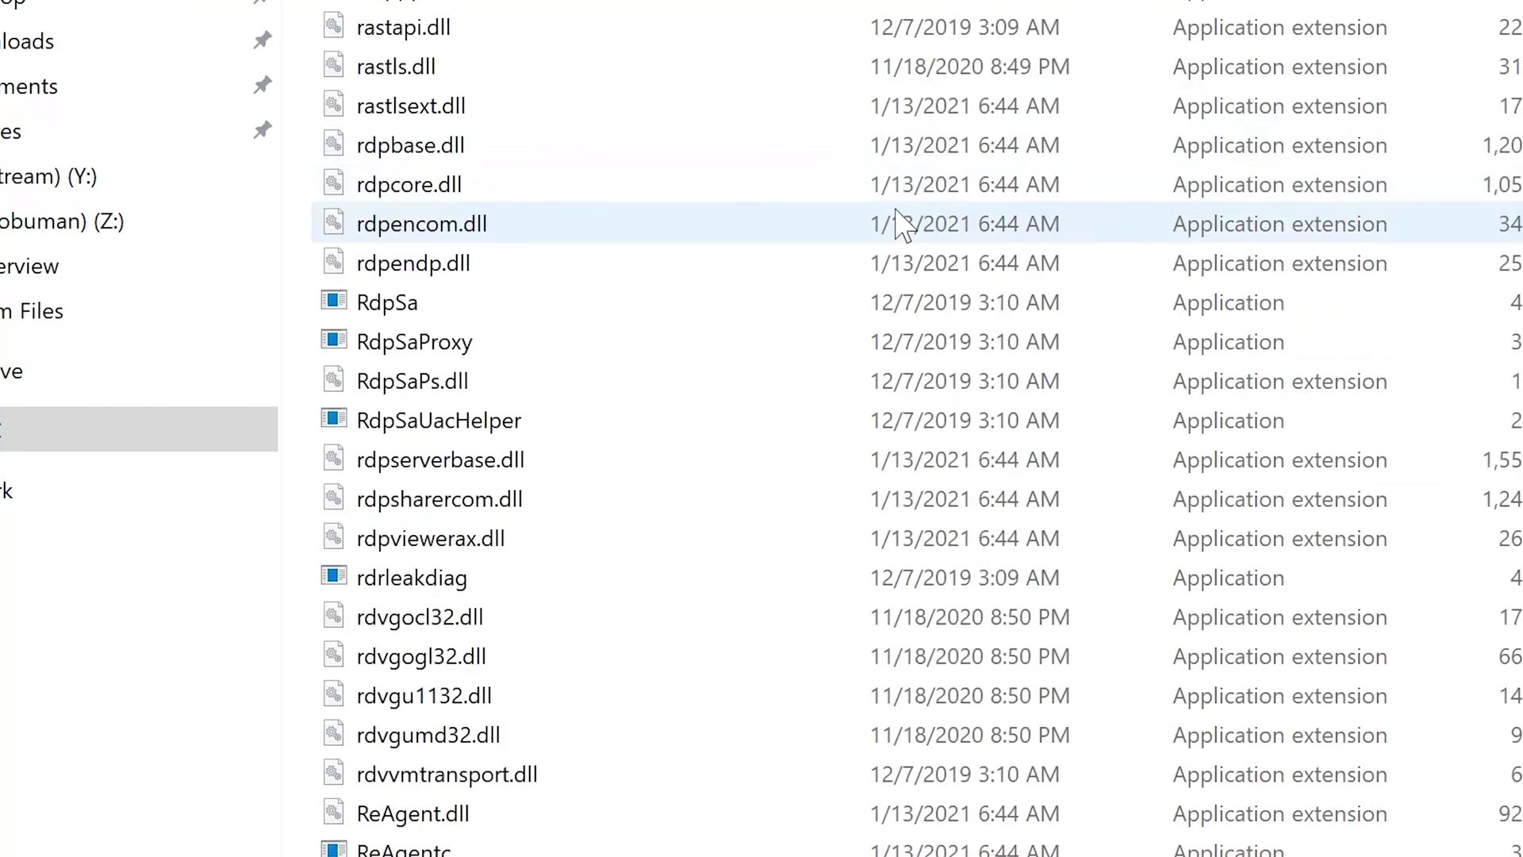
pyautogui.scroll(-12, 853, 202)
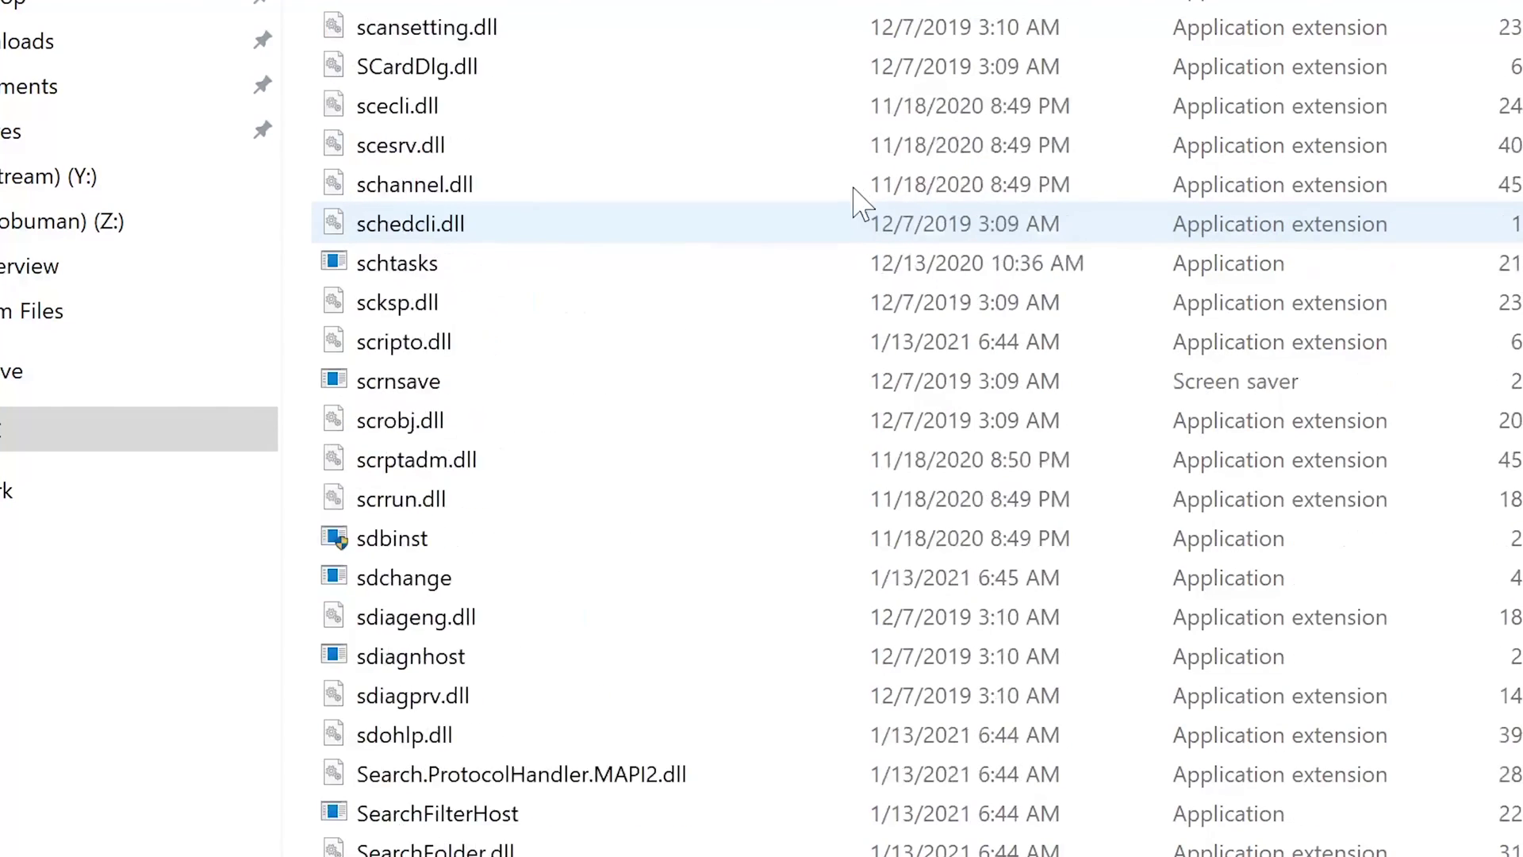
pyautogui.write('ll')
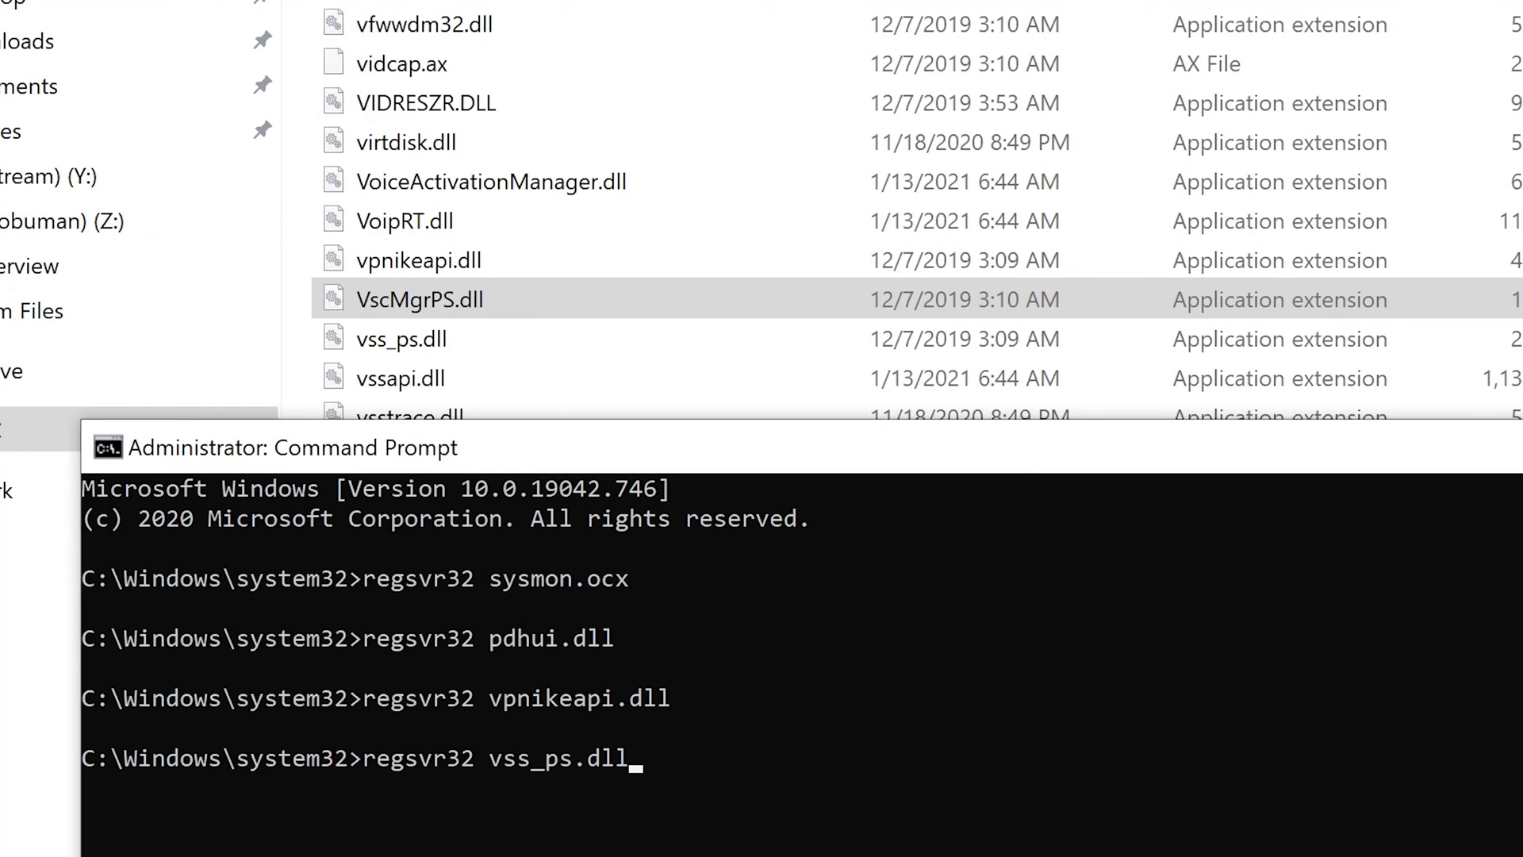
pyautogui.press('Return')
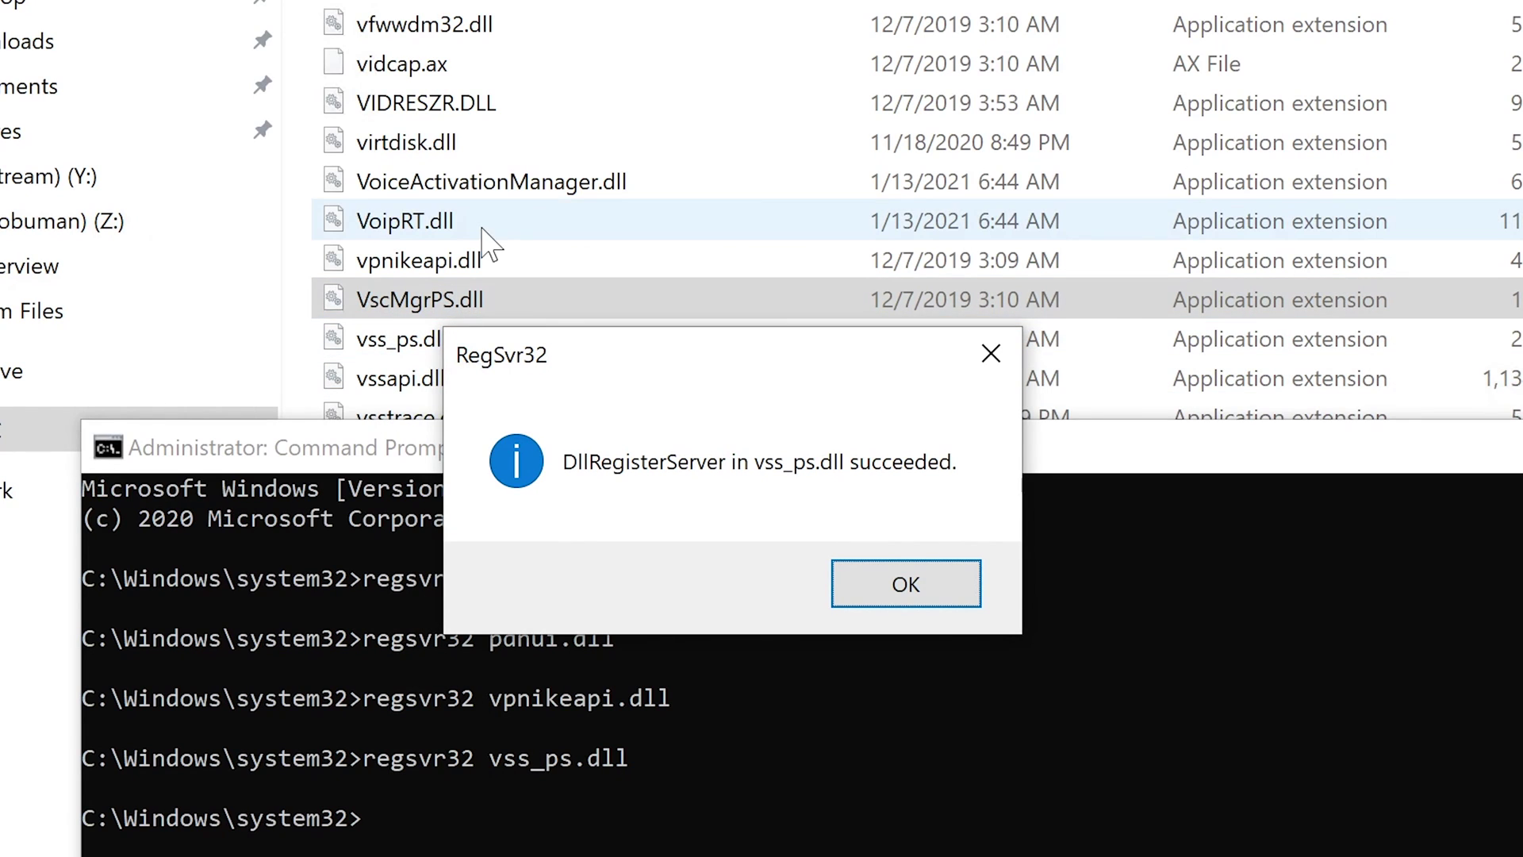
pyautogui.moveTo(726, 372); pyautogui.dragTo(1041, 490)
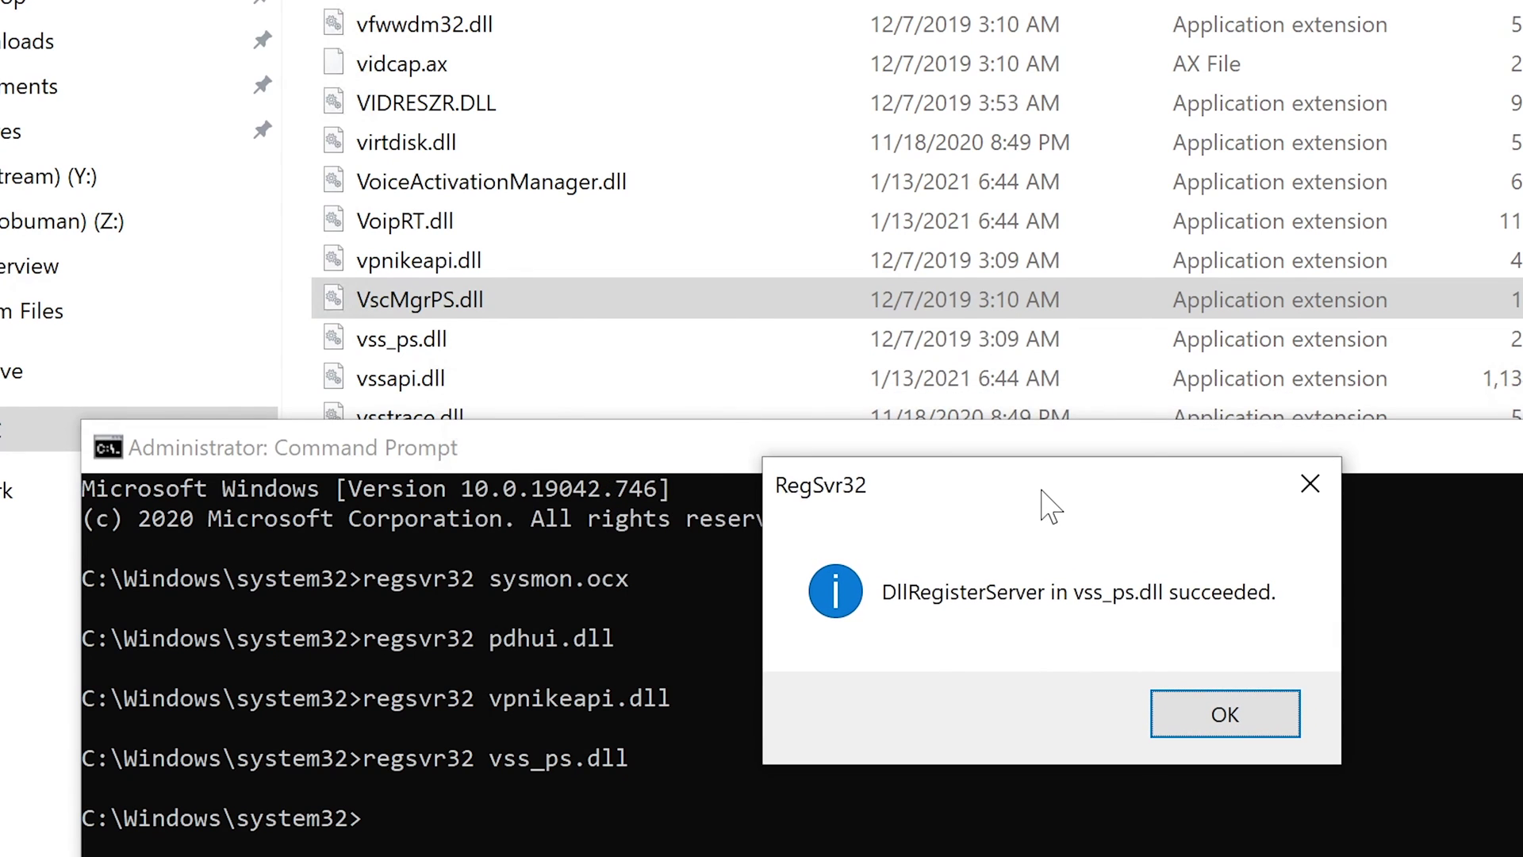
# Select vss_ps.dll in the System32 list and return to the Command Prompt.
pyautogui.click(439, 300)
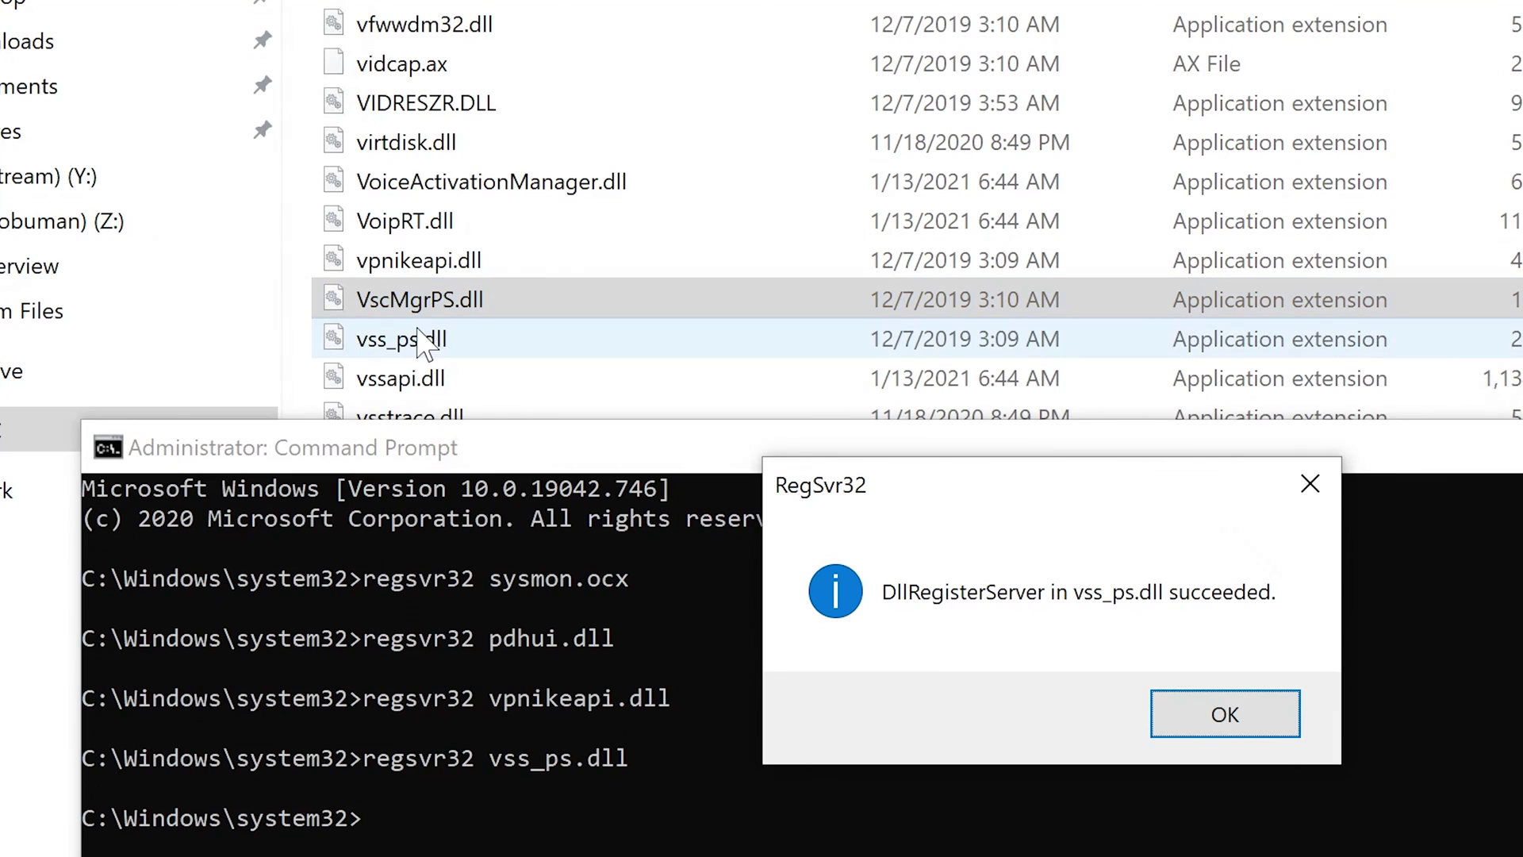
pyautogui.click(379, 759)
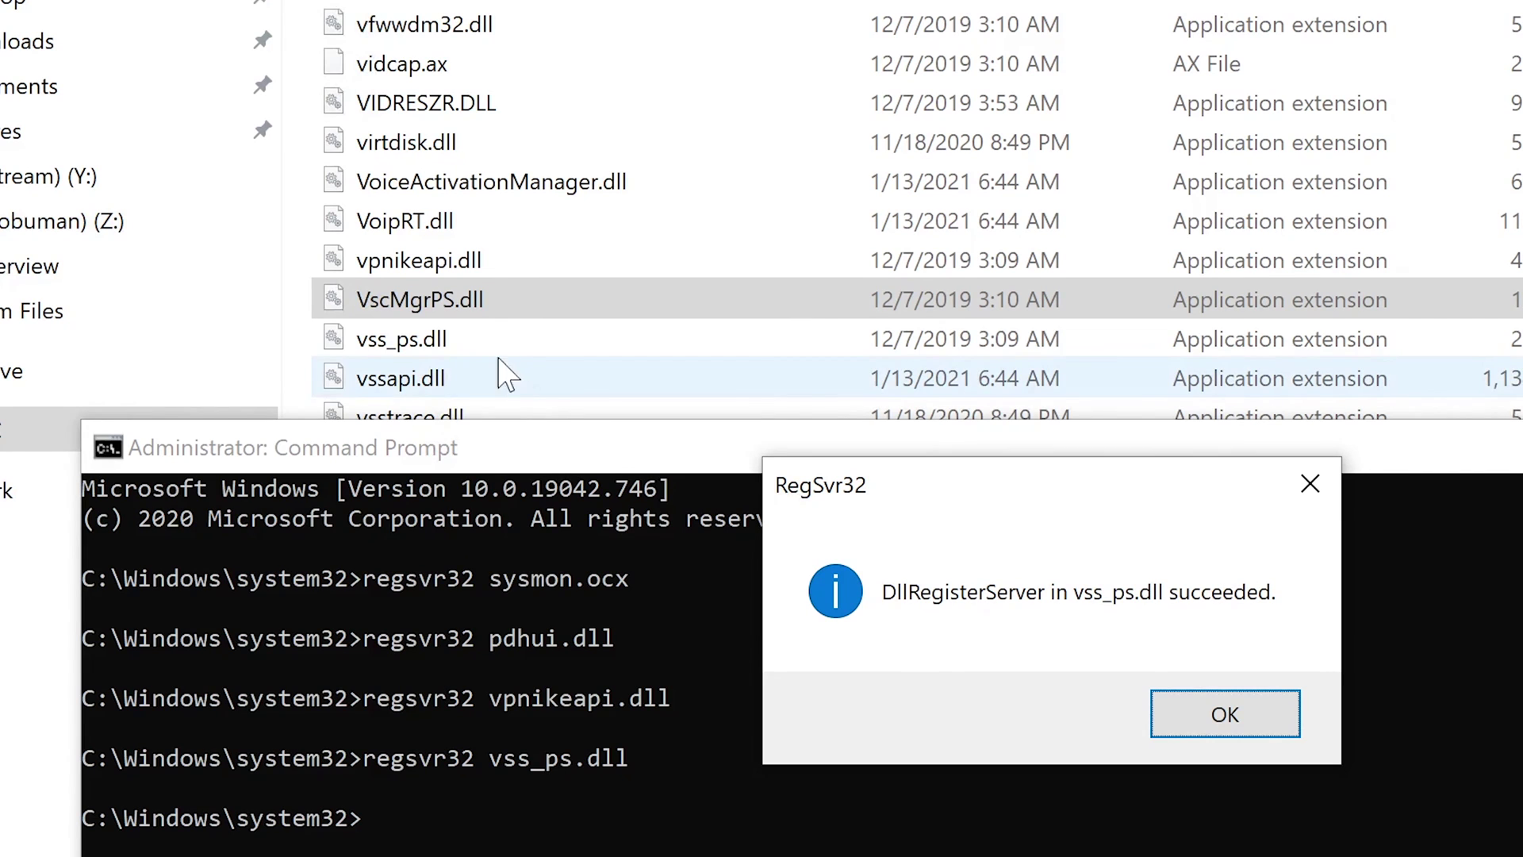
pyautogui.click(448, 338)
pyautogui.hotkey('alt', 'Tab')
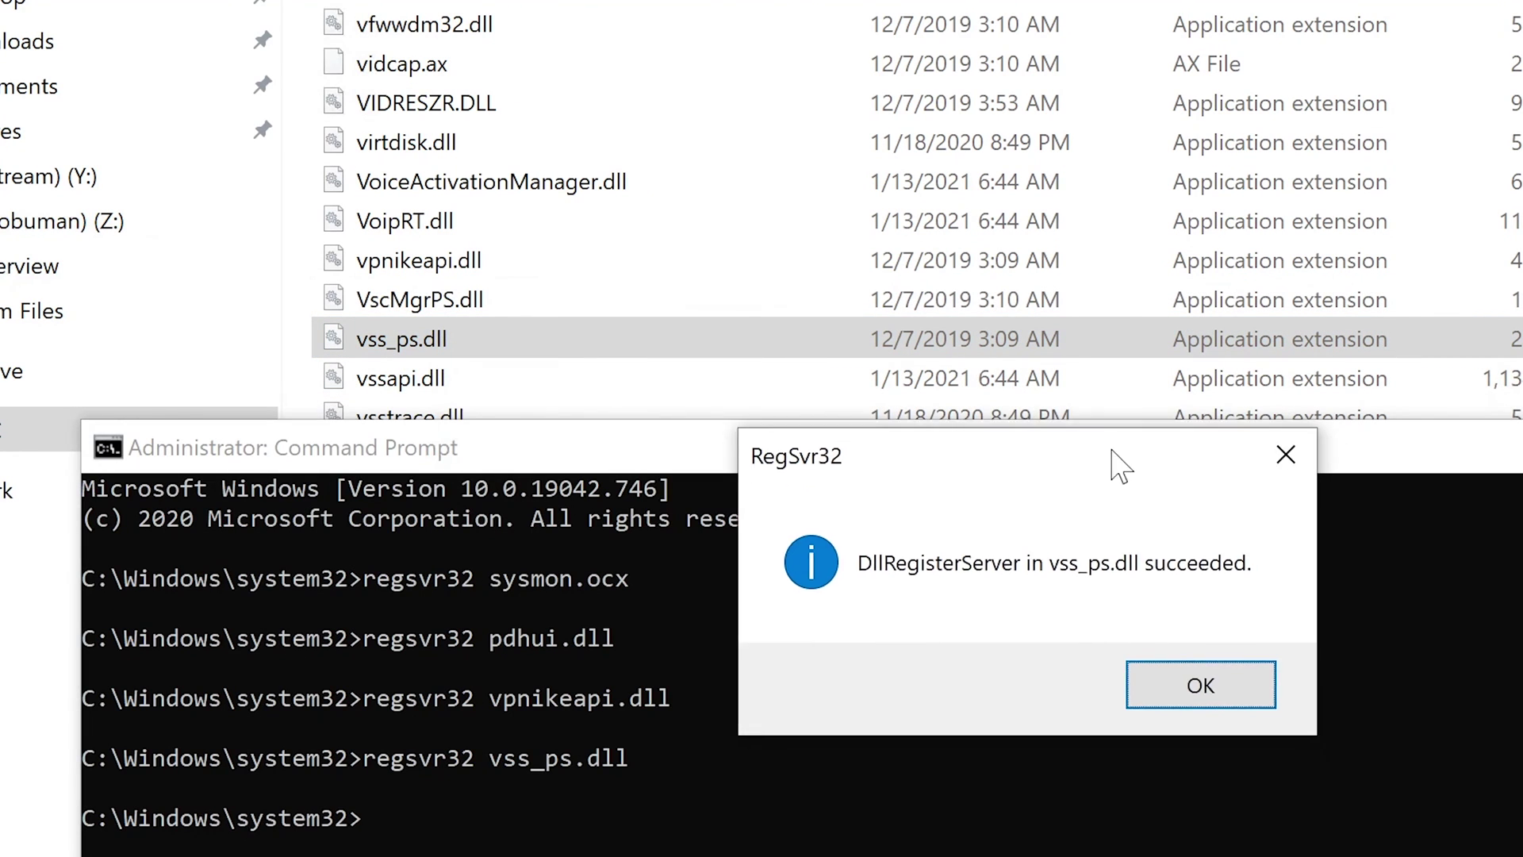
# Move the vss_ps.dll success message up, acknowledge it with OK, and raise the Command Prompt window.
pyautogui.moveTo(1063, 340); pyautogui.dragTo(973, 41)
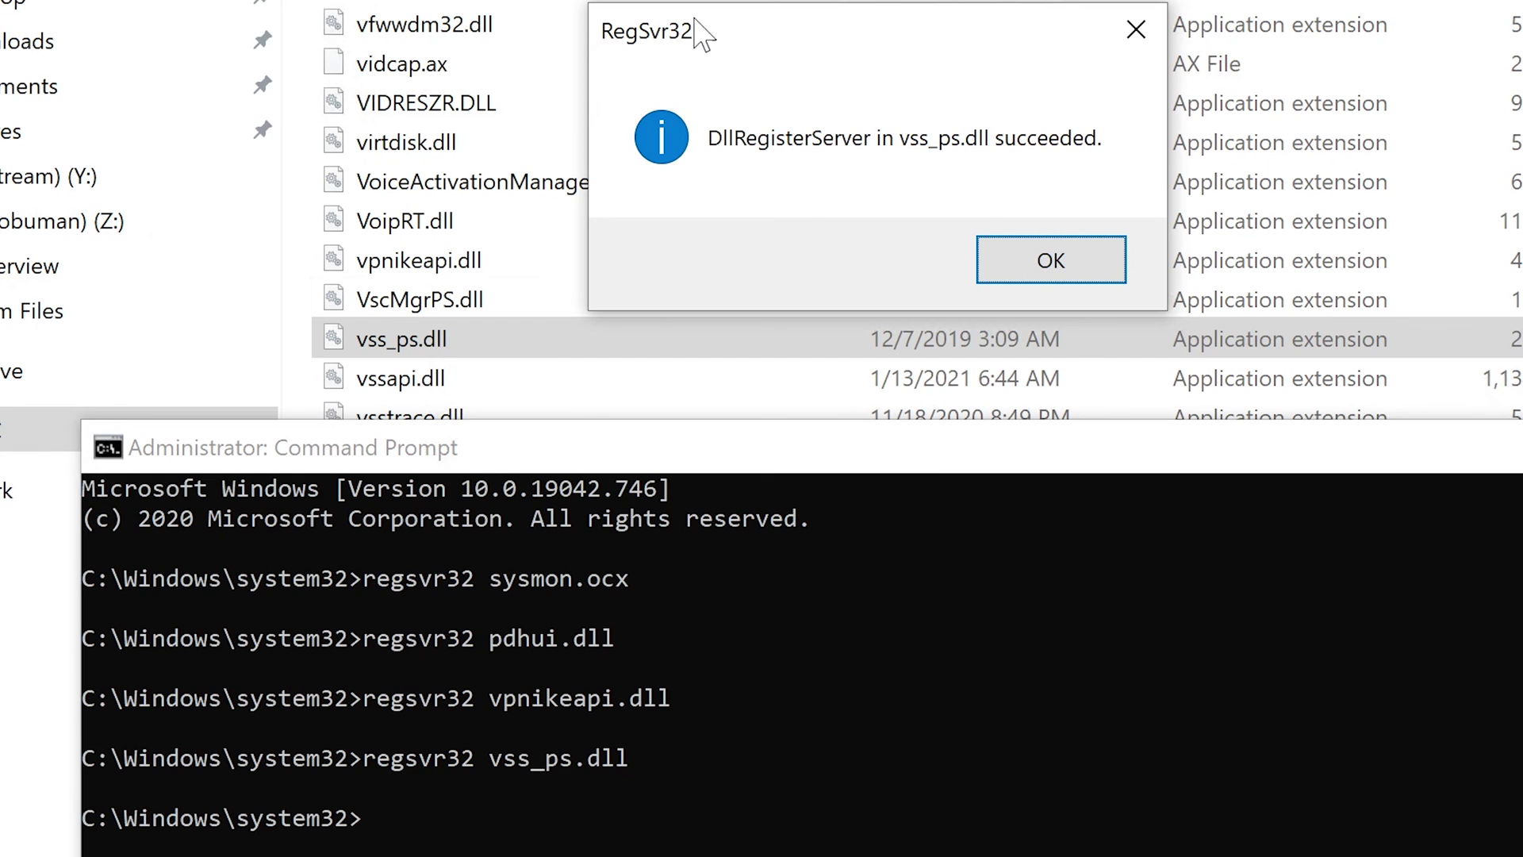
pyautogui.click(1095, 257)
pyautogui.moveTo(1115, 450); pyautogui.dragTo(1020, 412)
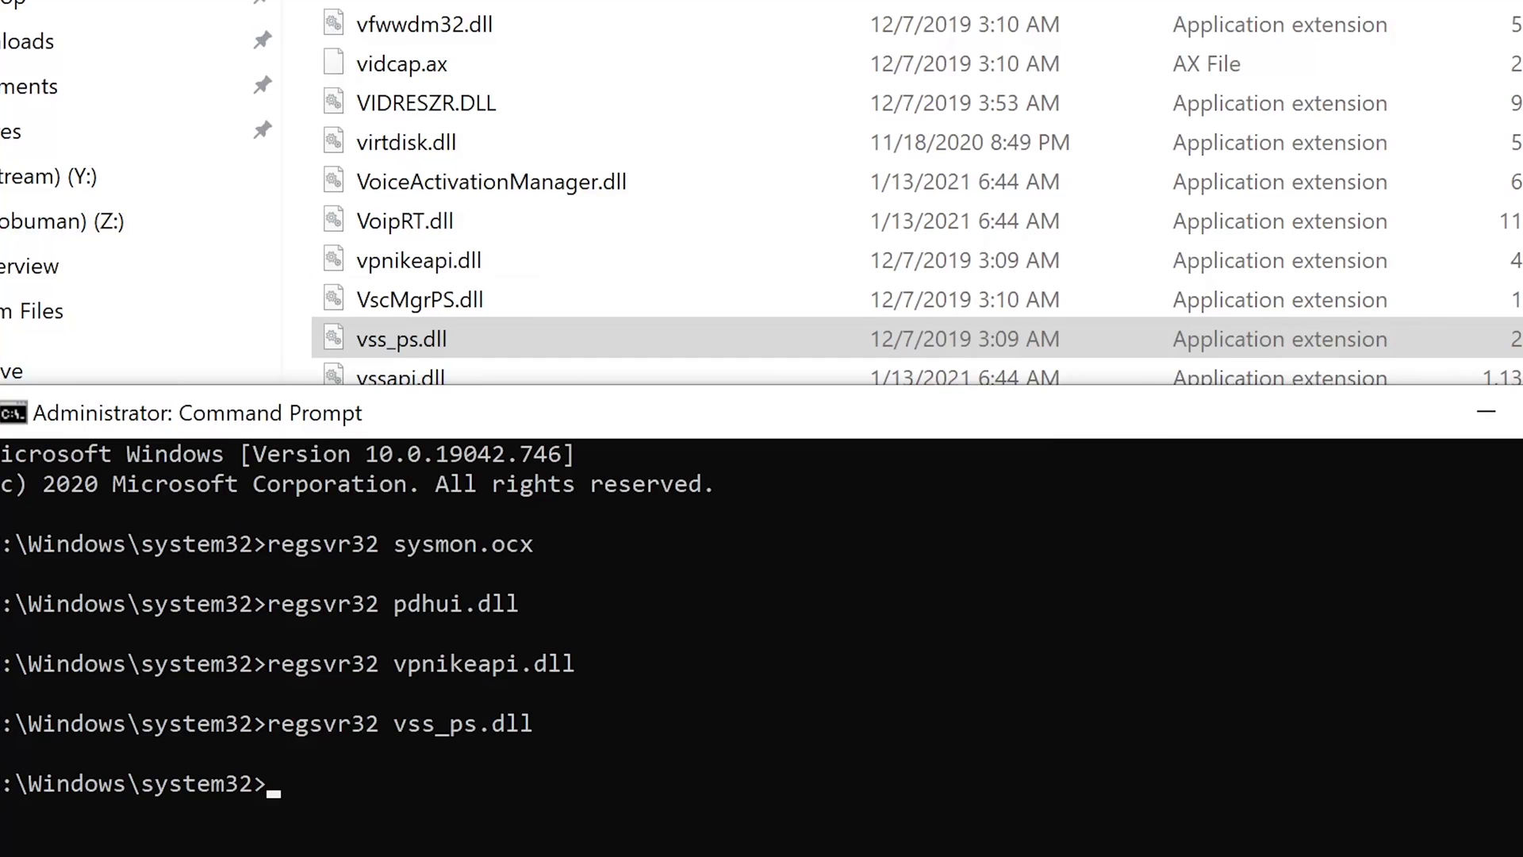